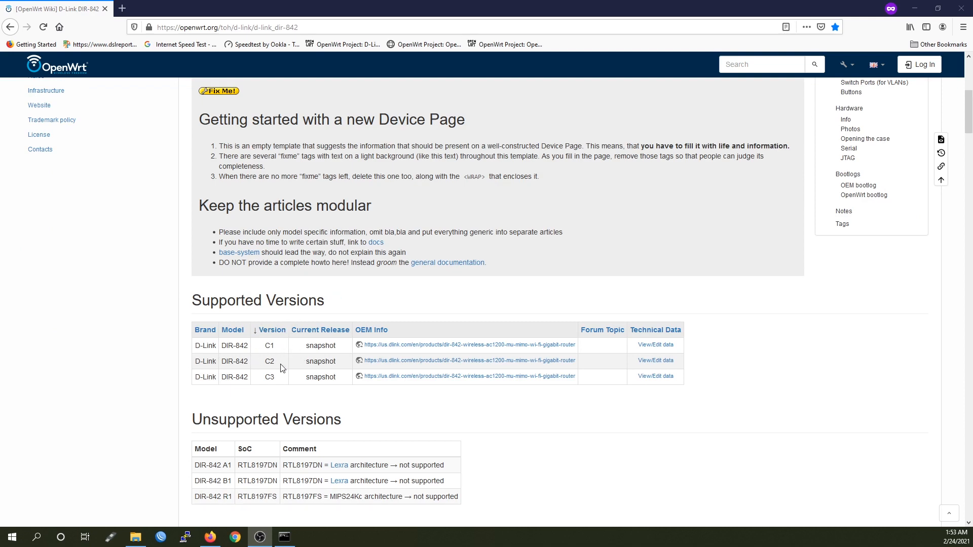
Scroll to the firmware table and pick out the C2 factory.bin and sysupgrade.bin links
scroll(299, 379, "down", 3)
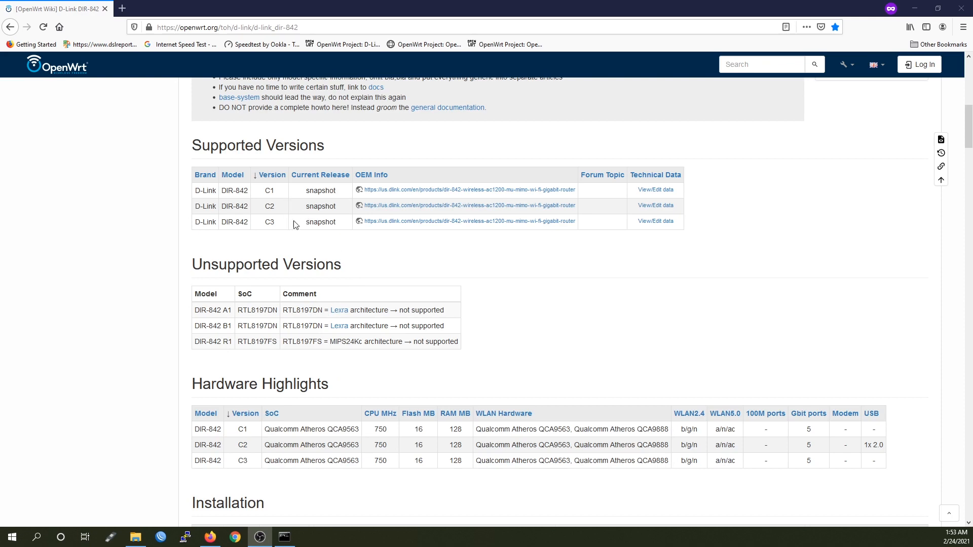
scroll(528, 422, "down", 5)
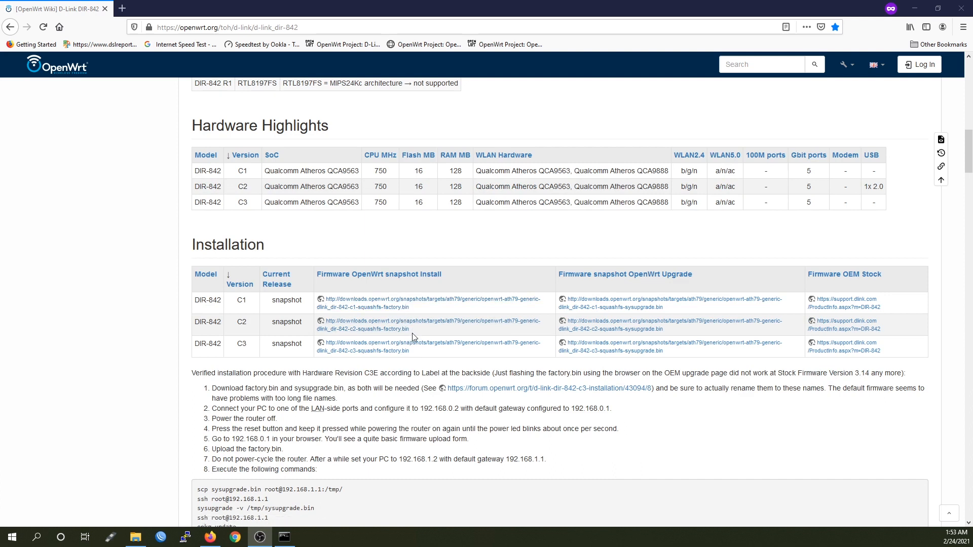
left_click_drag(412, 333, 382, 338)
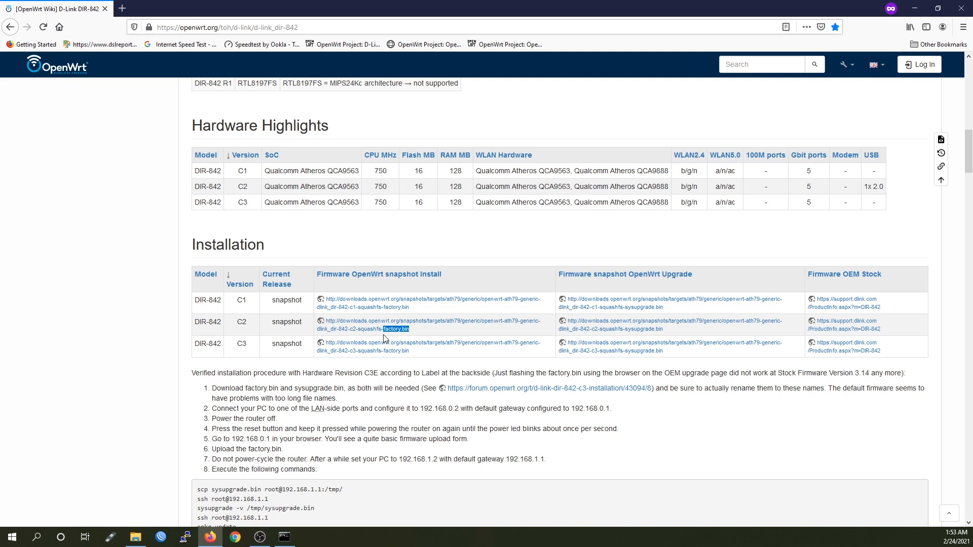
left_click_drag(664, 330, 624, 335)
left_click_drag(411, 333, 383, 335)
Read the flashing steps, noting the step 4 reset-button hold and the step 2 address 192.168.0.2
scroll(400, 410, "down", 2)
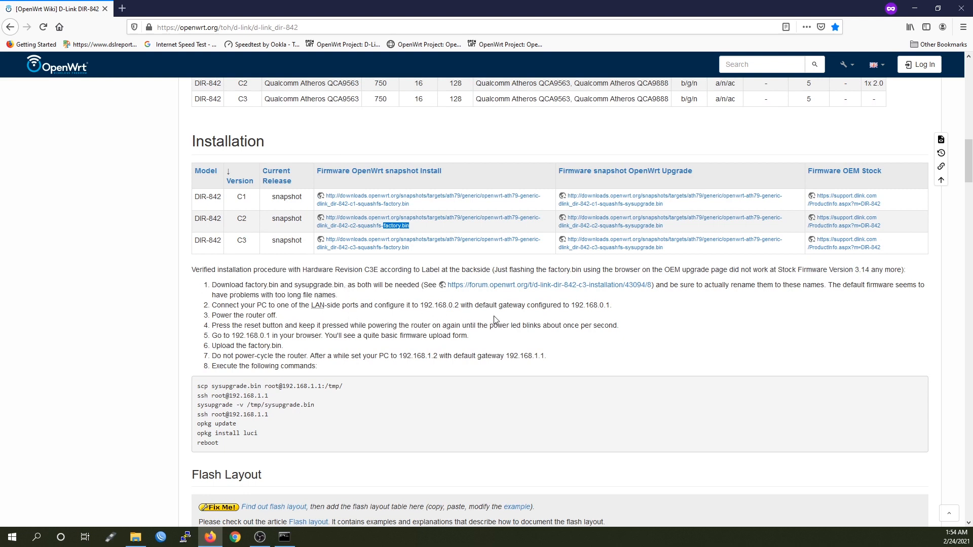
left_click_drag(658, 327, 217, 327)
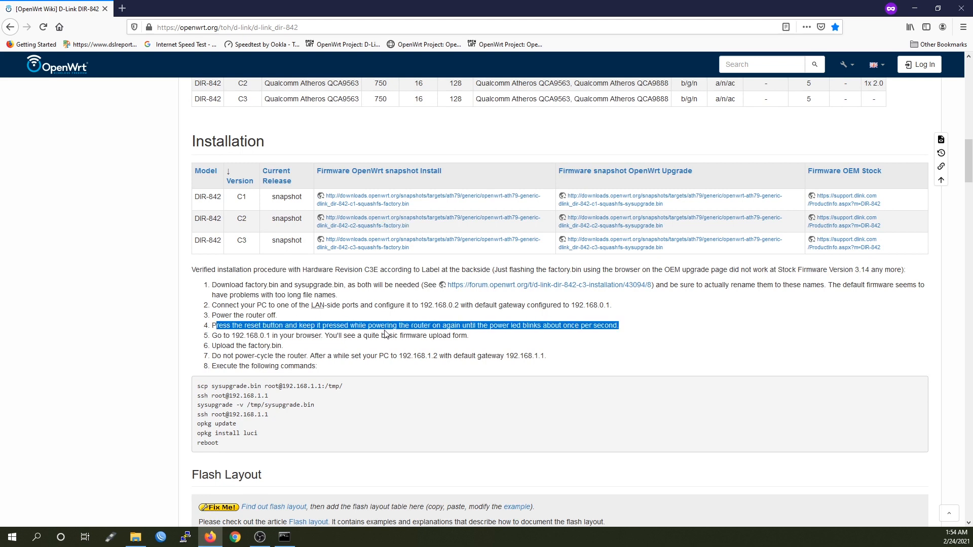
left_click(478, 339)
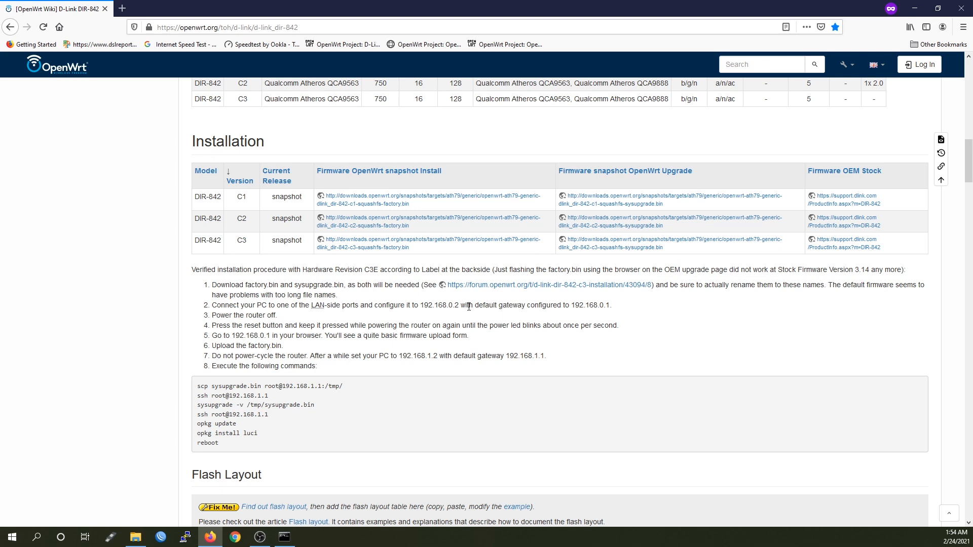
left_click_drag(462, 304, 420, 305)
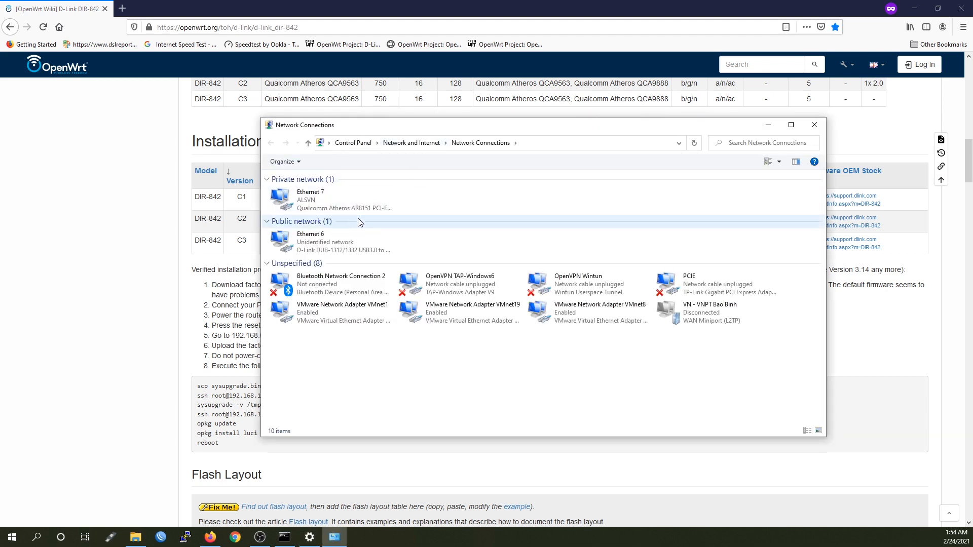
Open Ethernet 6's IPv4 settings and choose to use a fixed IP address
right_click(325, 247)
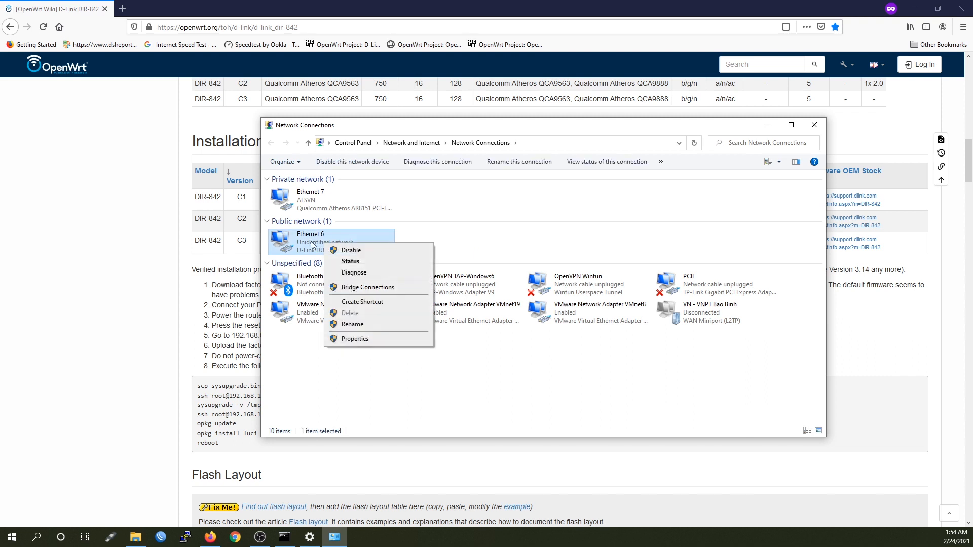
left_click(367, 339)
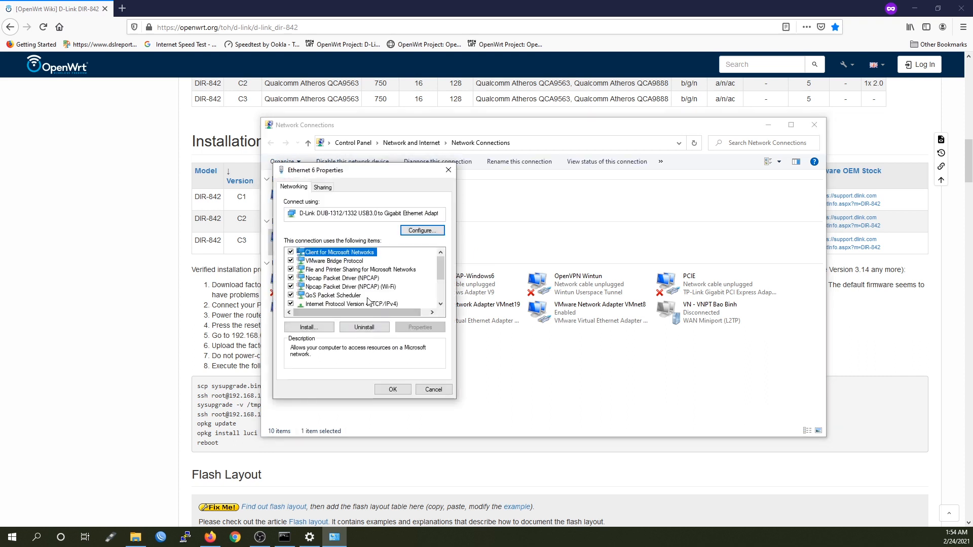
scroll(372, 296, "down", 1)
double_click(376, 278)
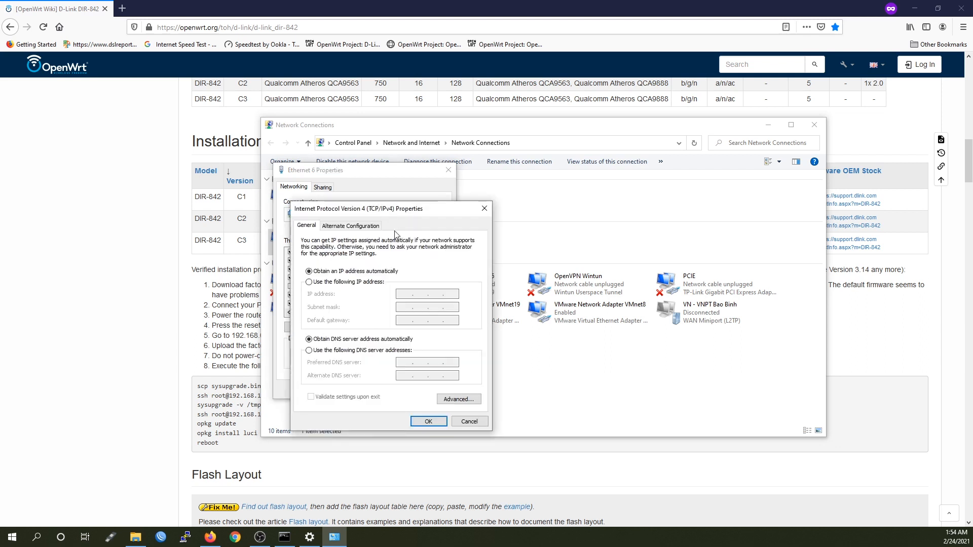
left_click(356, 283)
Enter IP 192.168.0.2 with mask 255.255.255.0 and save the adapter settings
left_click(403, 293)
type("1 ")
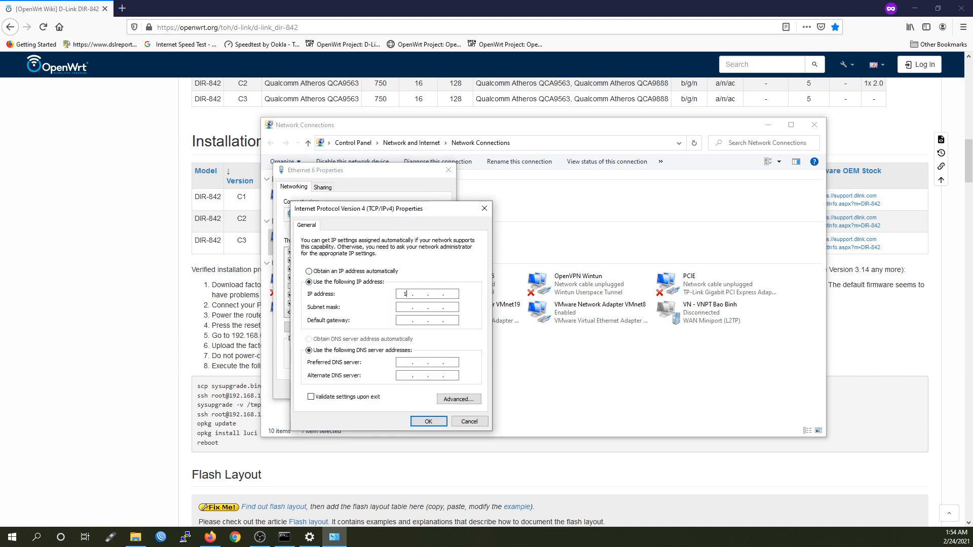
type("922")
key("Tab")
left_click(422, 295)
type("168 . 0")
left_click(463, 297)
type("2")
key("Tab")
left_click(408, 322)
left_click(420, 426)
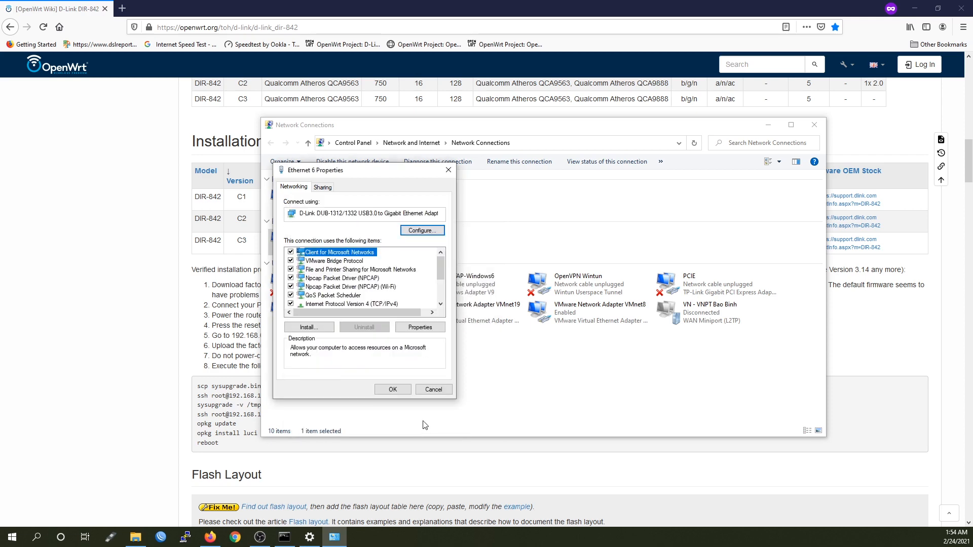
left_click(393, 393)
left_click(159, 336)
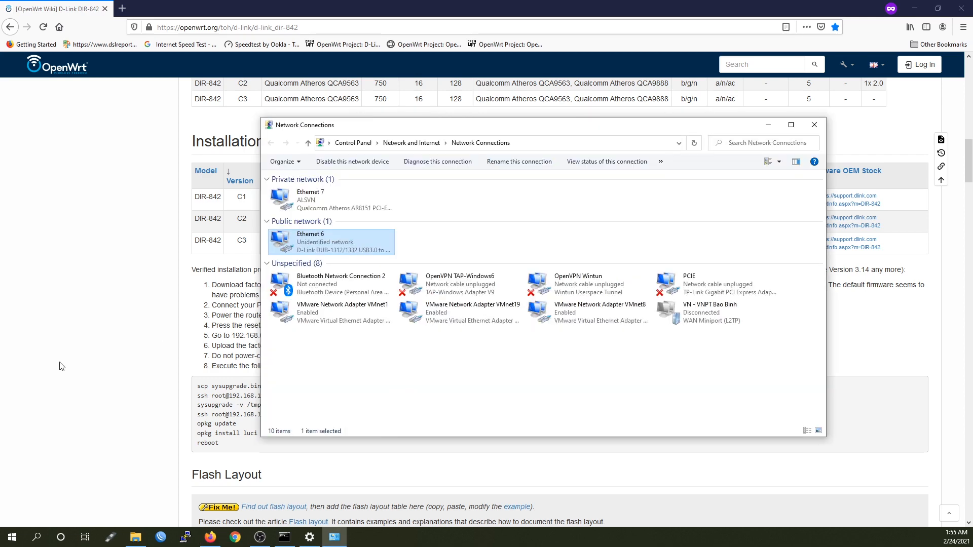
Run 'ping 192.168.0.1' in Command Prompt; the requests time out
left_click(61, 366)
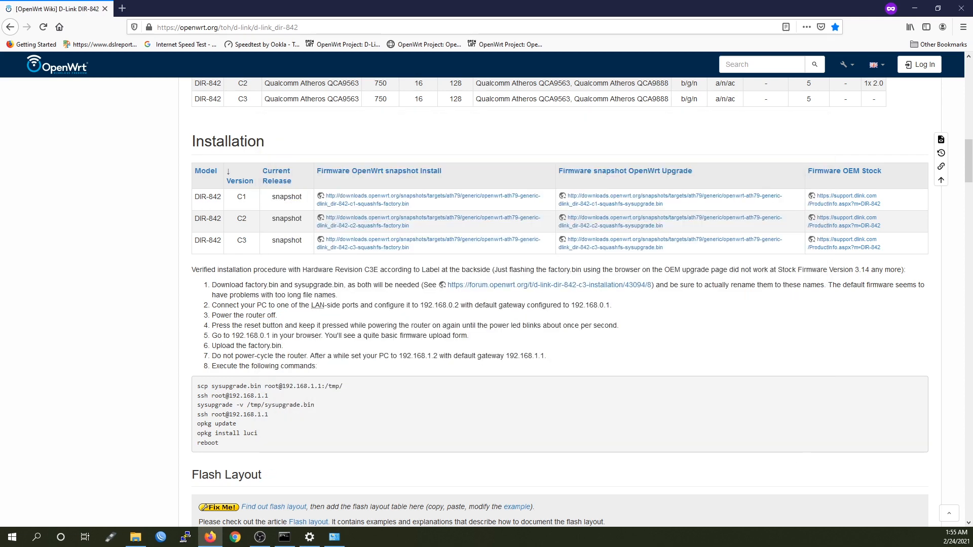
key("alt+Tab")
key("alt+F4")
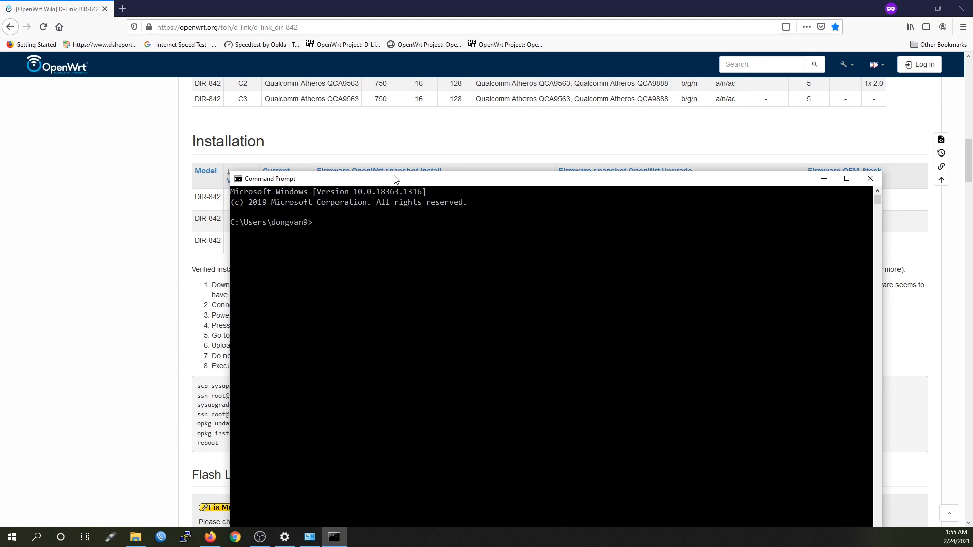
type("ping 192.168.0.1")
key("Return")
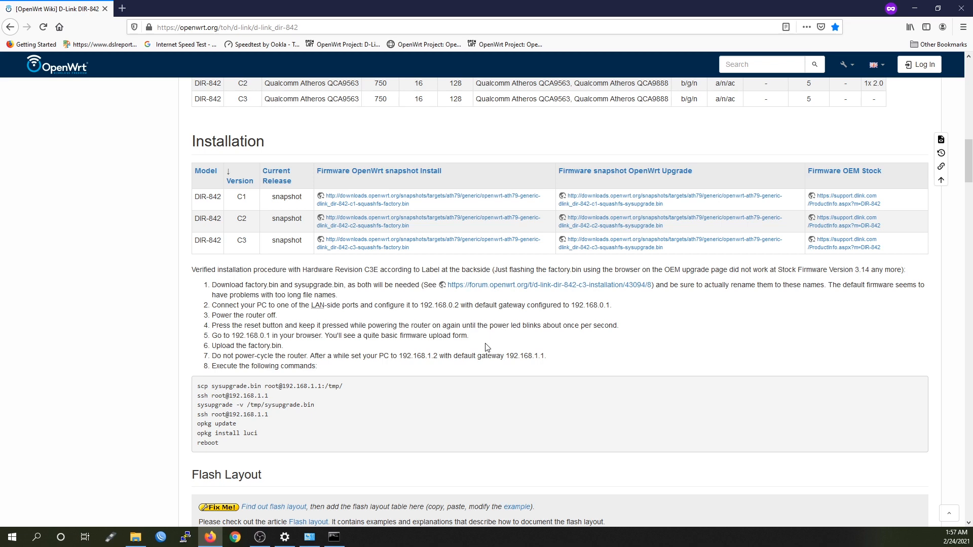
Load 192.168.0.1's firmware upload page in a new private tab, then go back to the wiki tab
key("ctrl+t")
type("19")
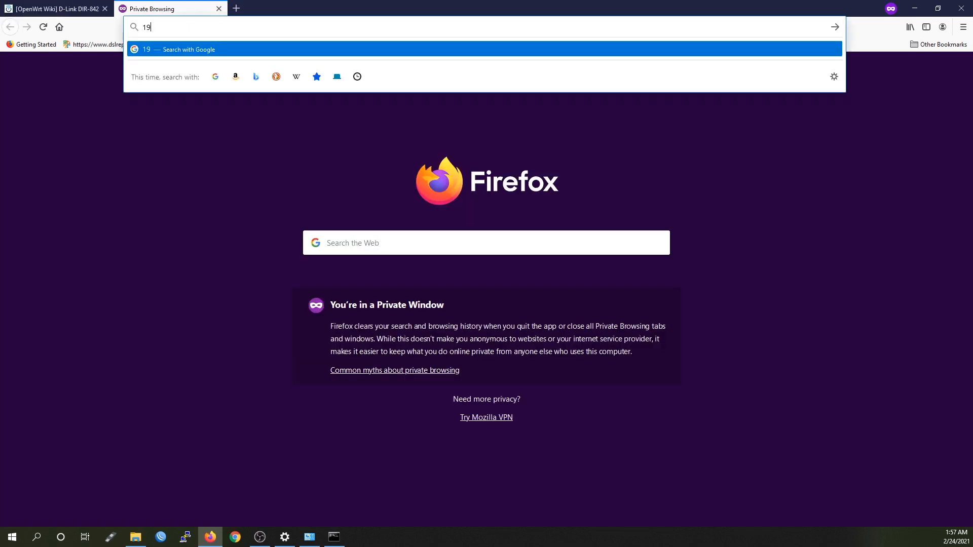
type("2.168.0.1")
key("Return")
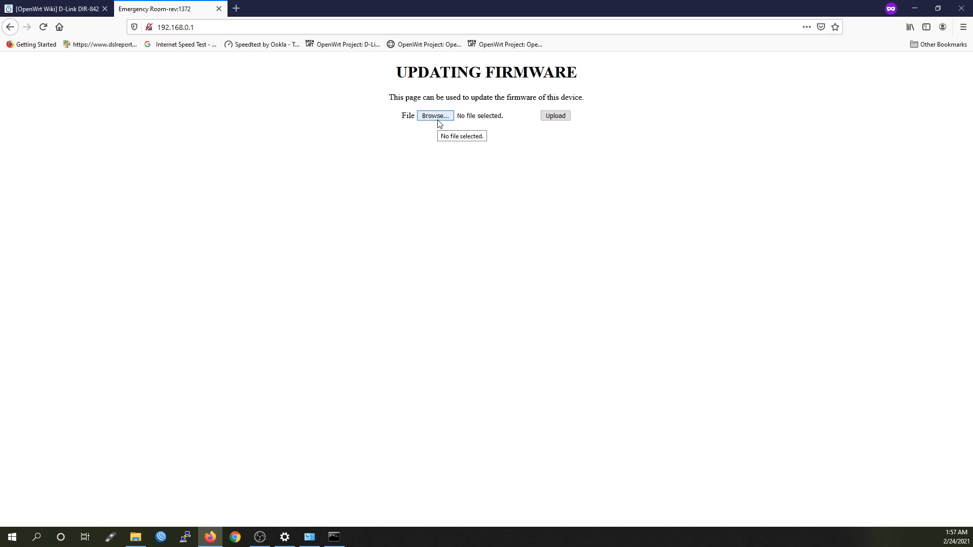
left_click(59, 9)
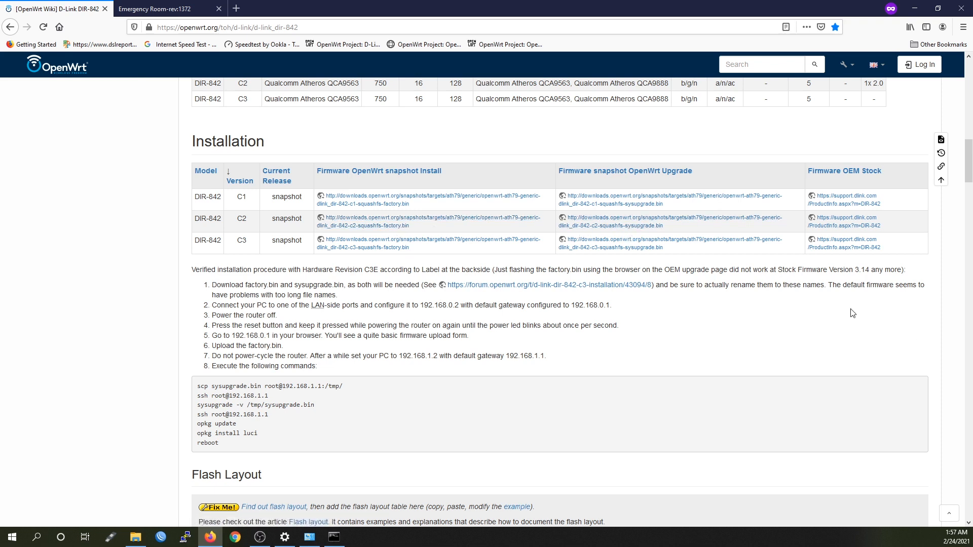
In the dir-842 c2 downloads folder, shorten the factory image's name to factory.bin
double_click(242, 218)
left_click(135, 537)
left_click(554, 304)
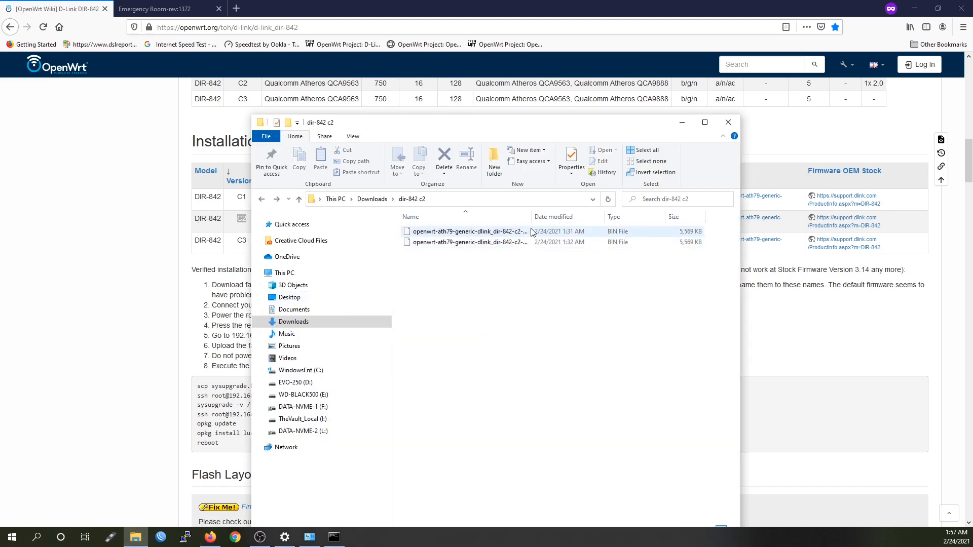
left_click_drag(531, 217, 666, 218)
left_click(530, 233)
key("F2")
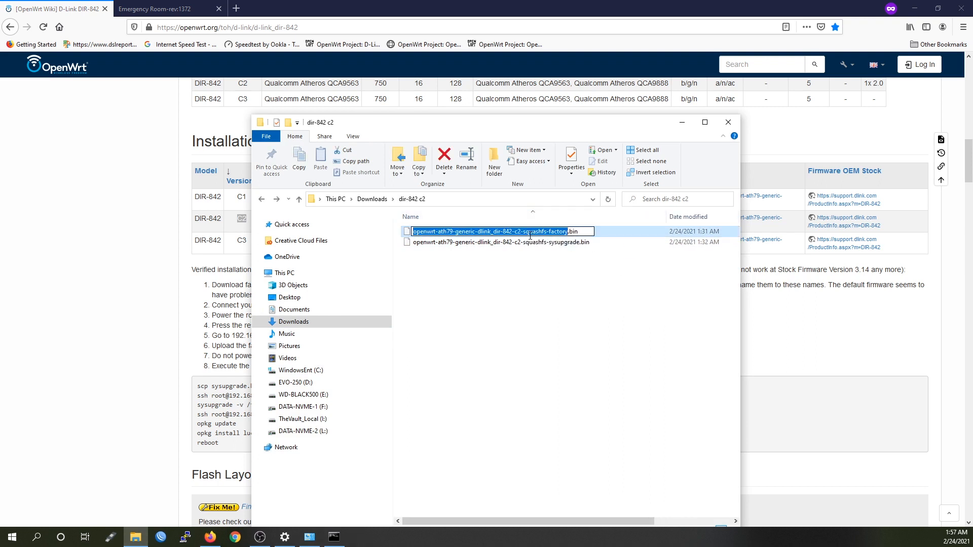
left_click(550, 232)
key("shift+Home")
key("Delete")
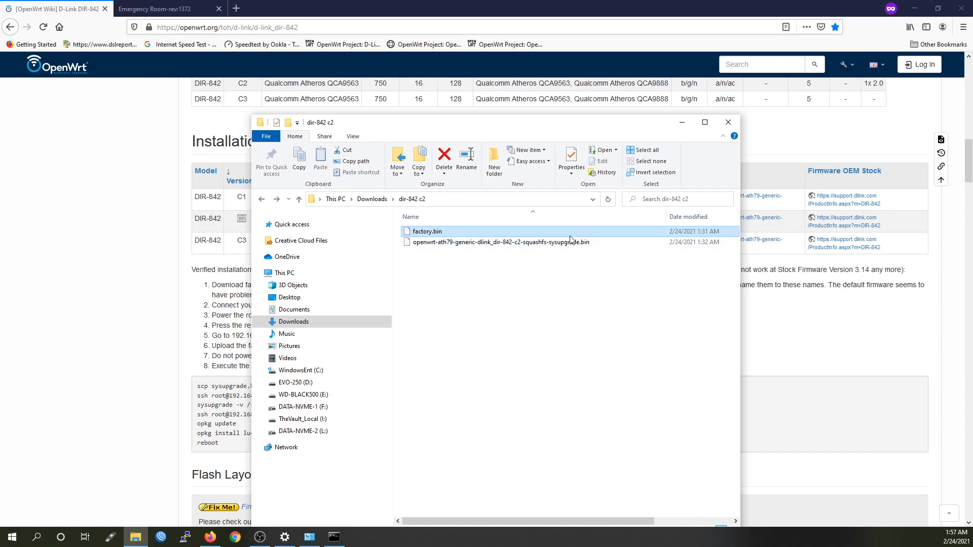
Shorten the sysupgrade image's name to sysupgrade.bin and return to the Emergency Room tab
left_click(572, 242)
key("F2")
left_click(549, 243)
key("shift+Home")
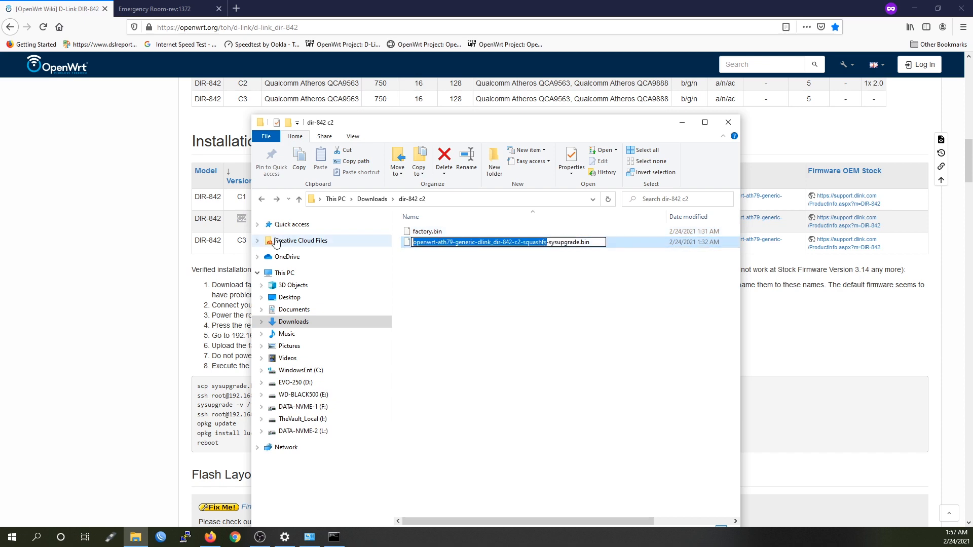
key("Delete")
key("Return")
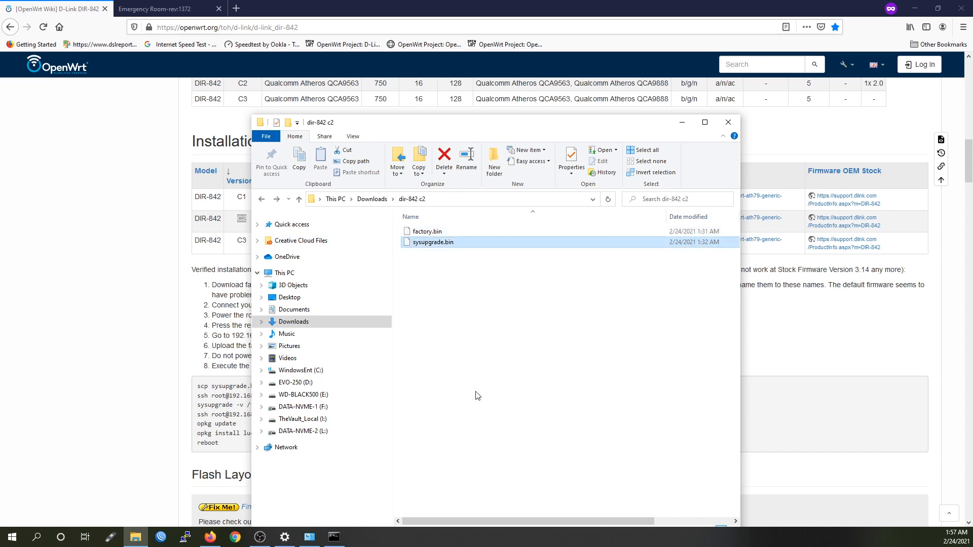
left_click(131, 354)
left_click(205, 6)
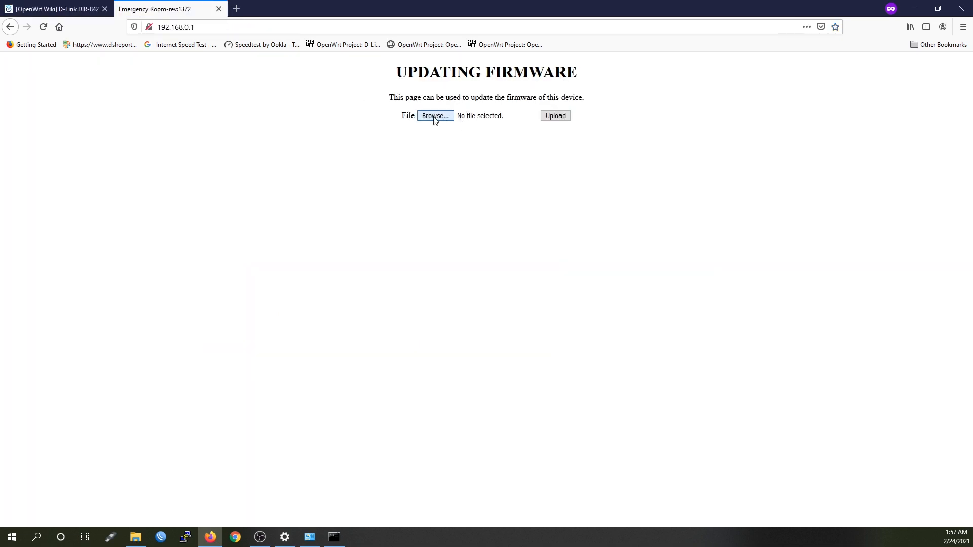
Upload factory.bin through the Emergency Room page to start flashing the router
left_click(435, 115)
left_click(188, 77)
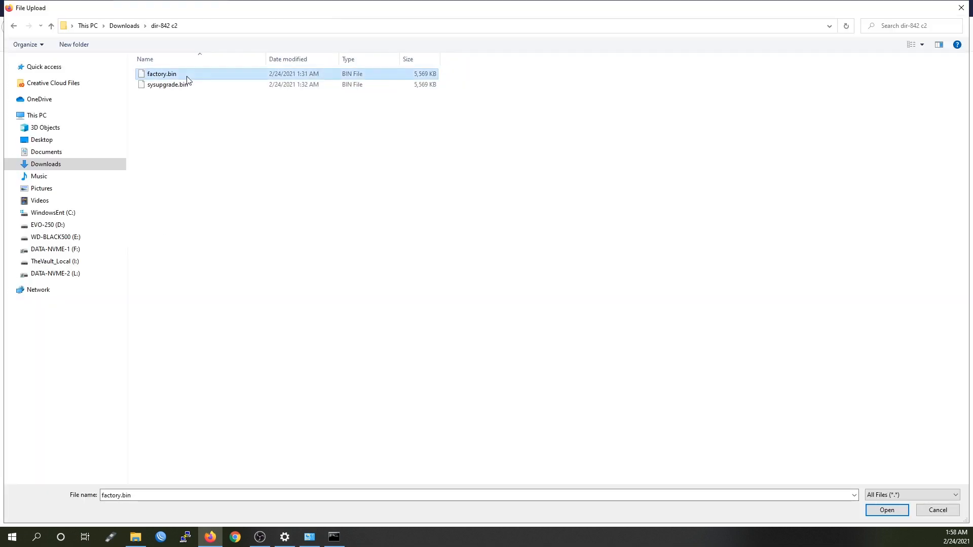
left_click(886, 511)
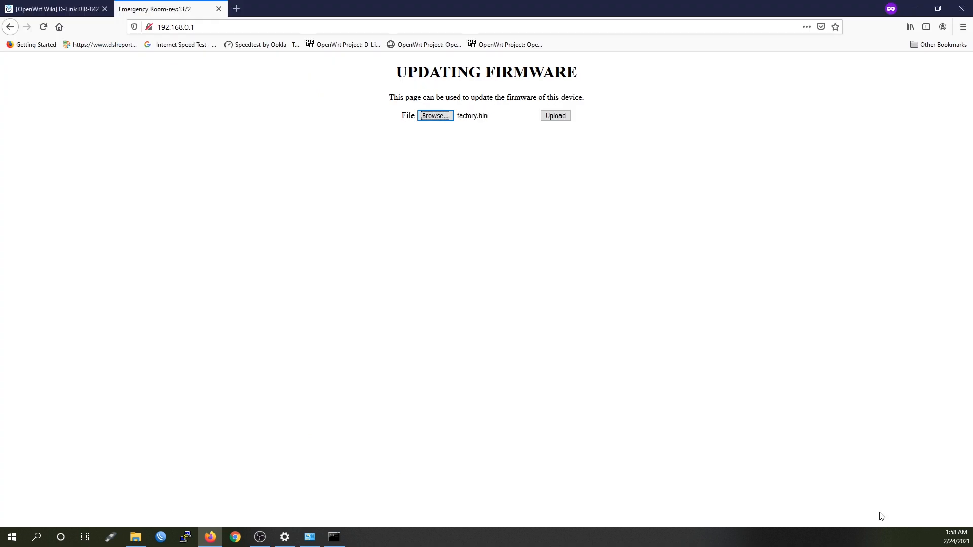
left_click(548, 120)
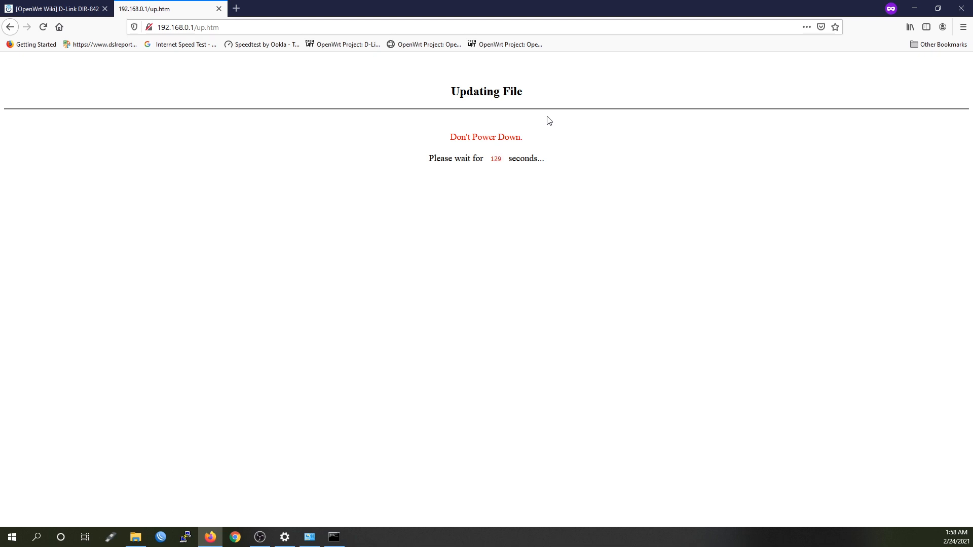
key("alt+Tab")
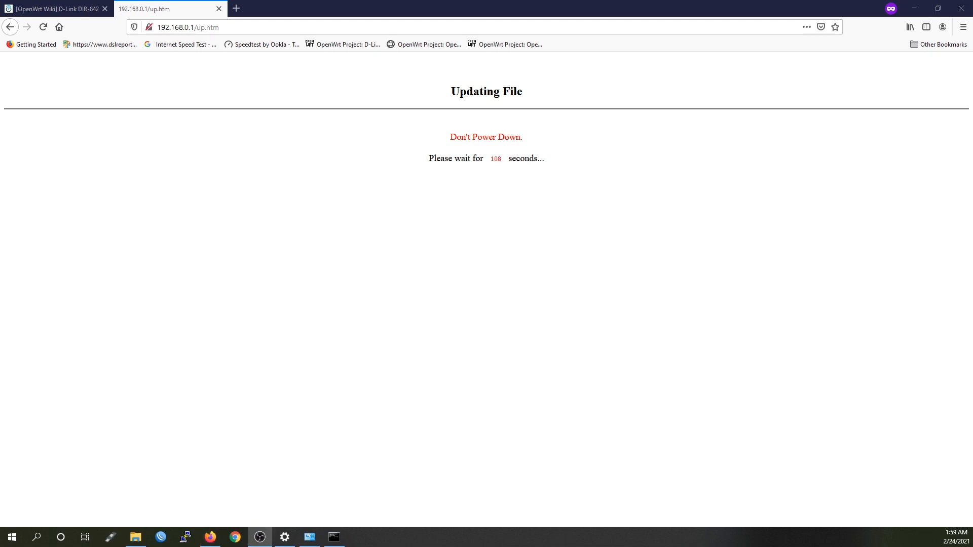
Review wiki steps 5 and 7, the 192.168.1.2 address, and the install command block
left_click(65, 8)
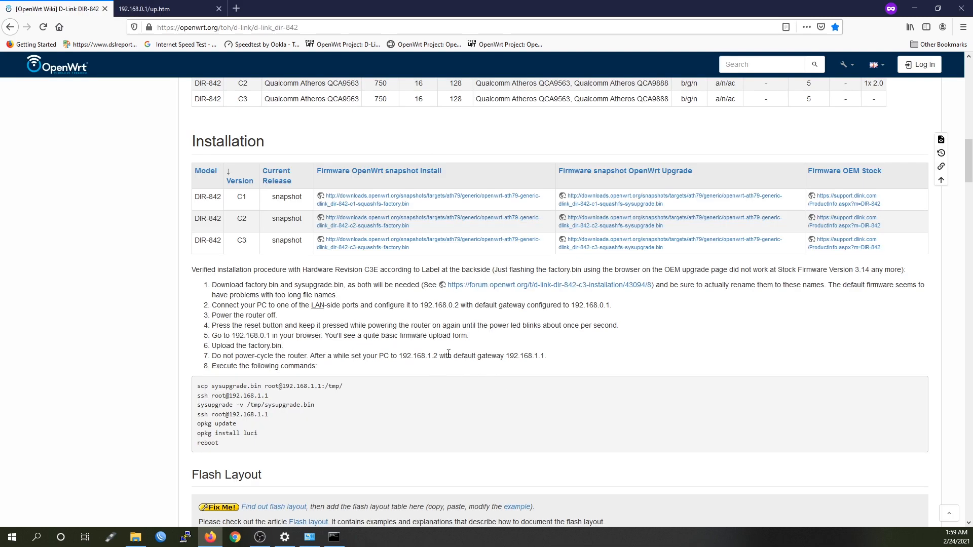
left_click_drag(471, 337, 340, 338)
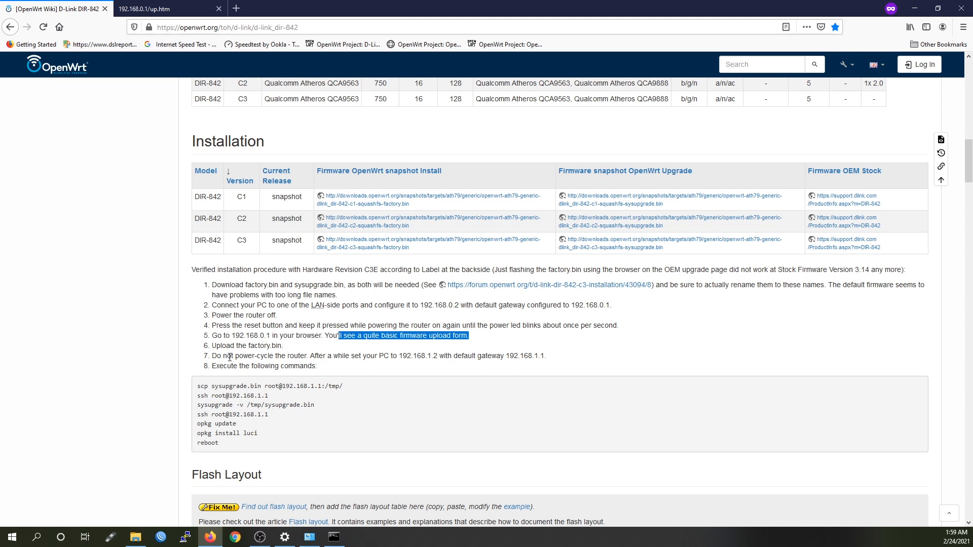
left_click_drag(231, 357, 310, 358)
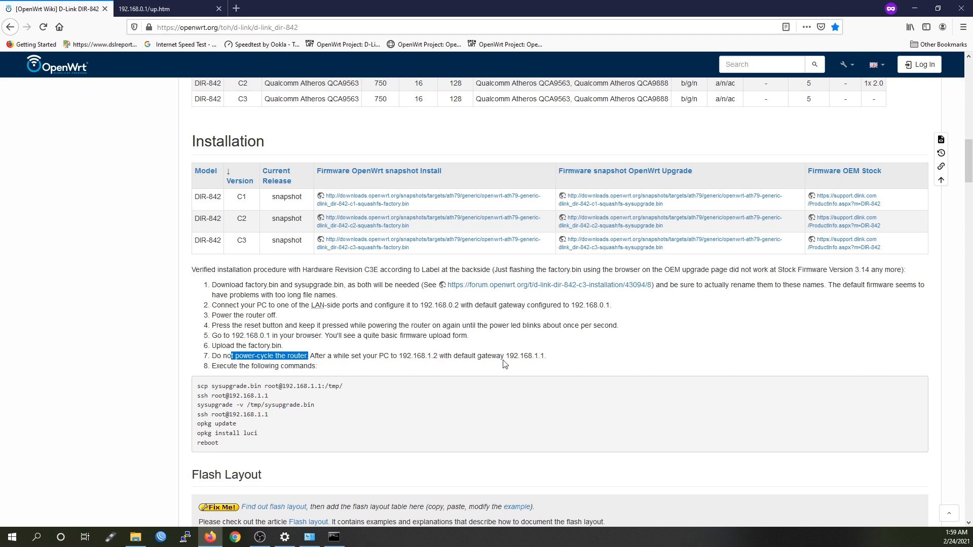
left_click(433, 356)
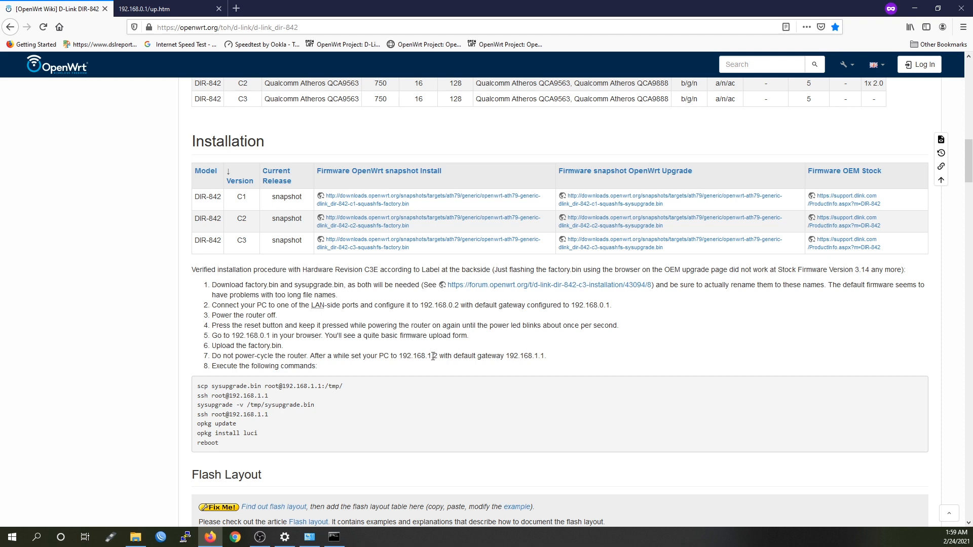
left_click_drag(439, 357, 400, 356)
left_click_drag(228, 446, 198, 388)
left_click(330, 403)
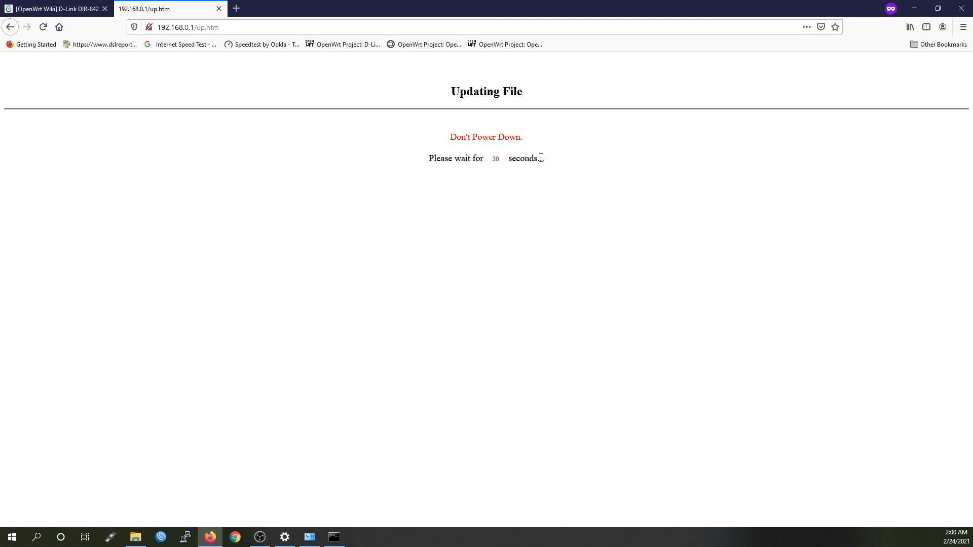
left_click(84, 6)
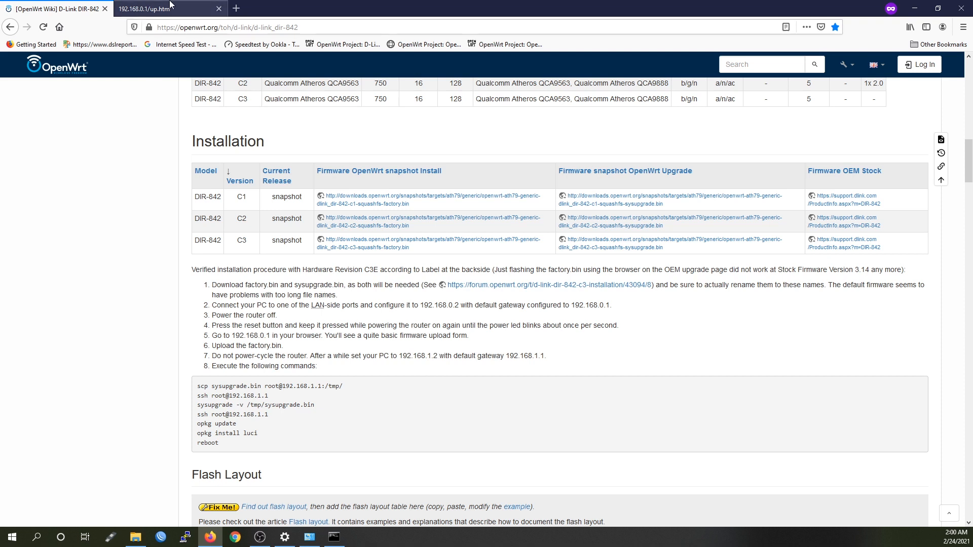
Change Ethernet 6's static IP to 192.168.1.2 and close the firmware update tab
left_click(152, 8)
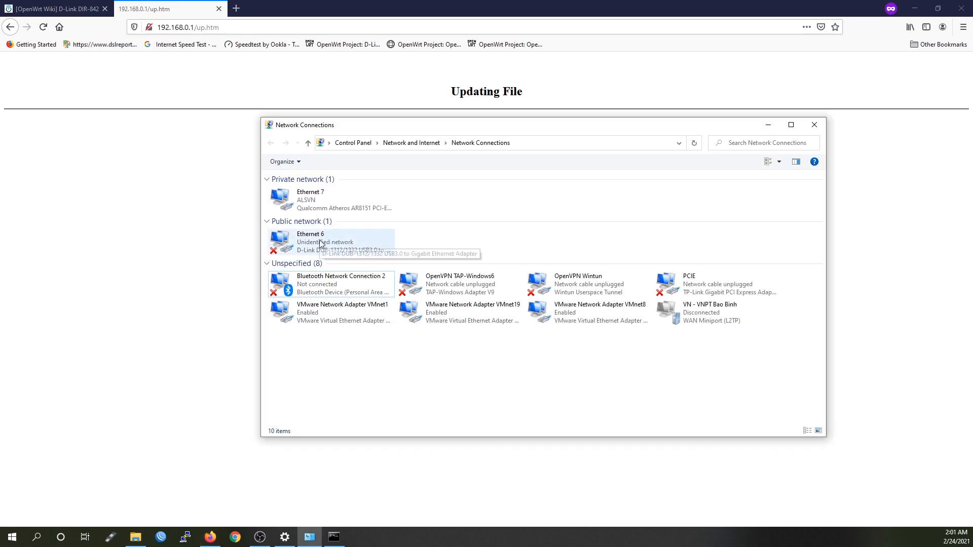
right_click(320, 241)
left_click(364, 336)
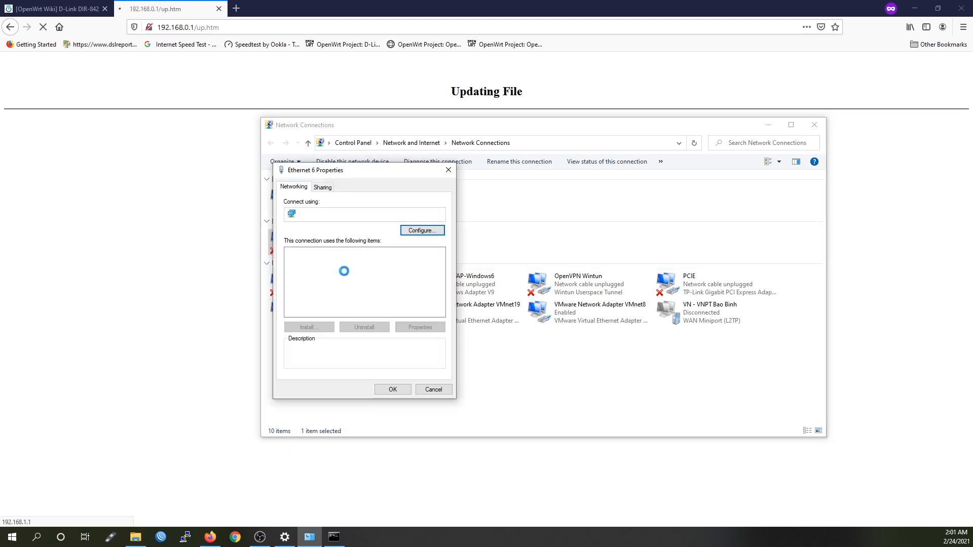
double_click(369, 304)
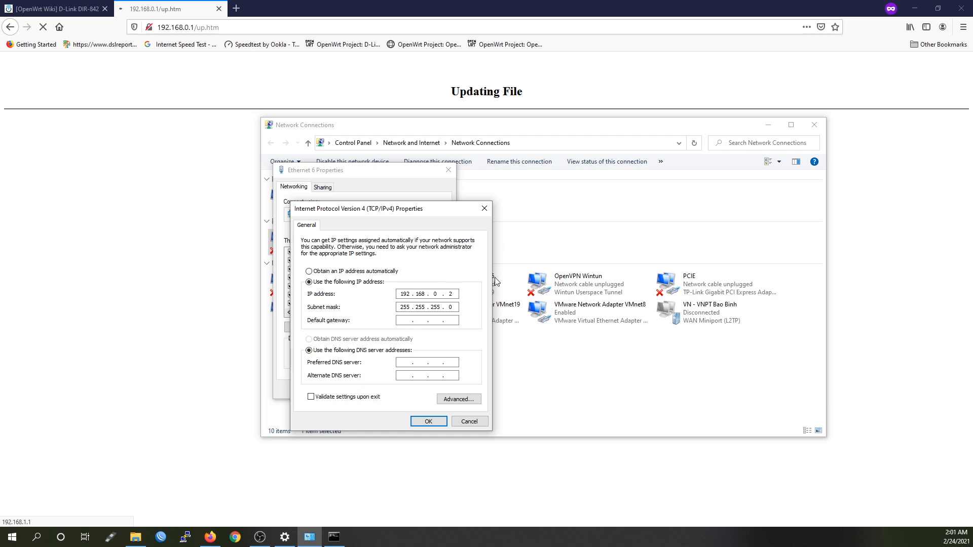
type("1")
key("Tab")
left_click(429, 422)
left_click(392, 390)
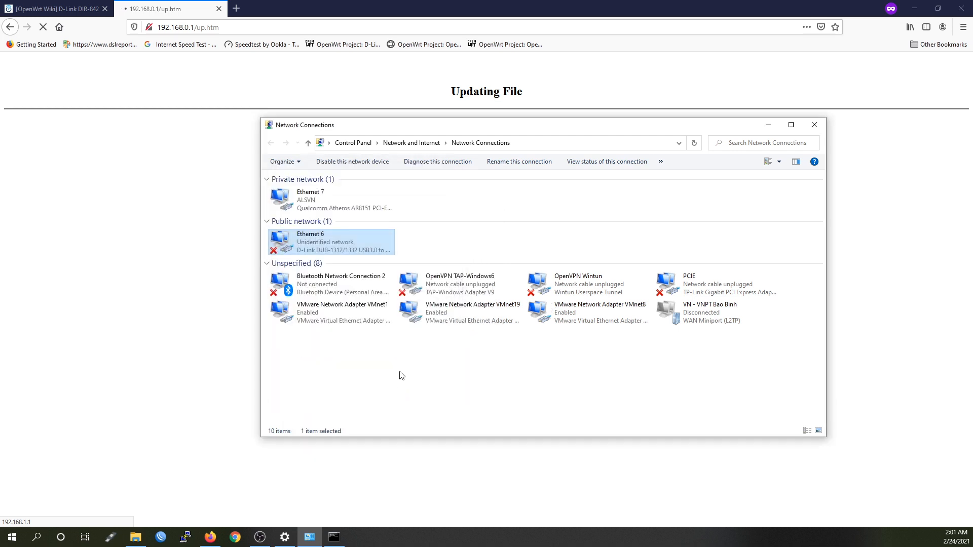
left_click(219, 9)
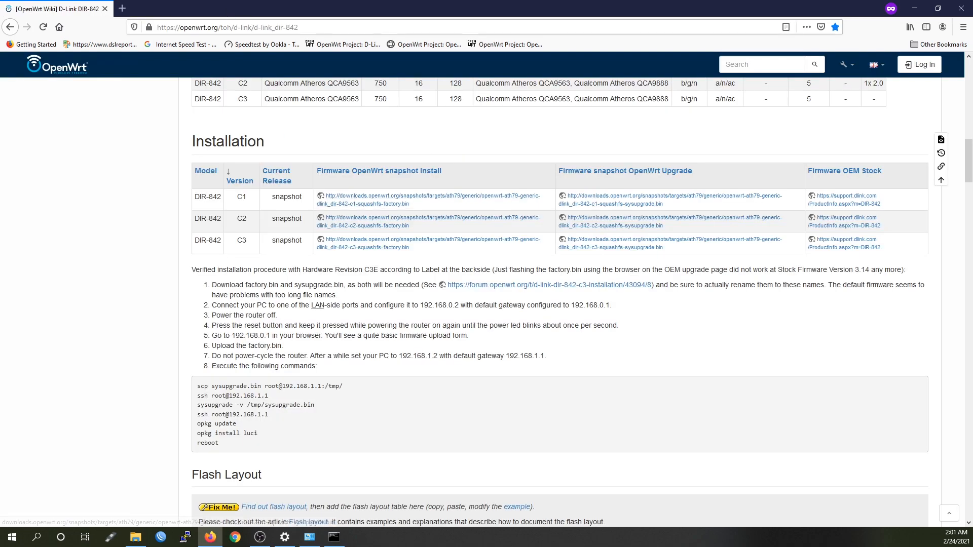
Run 'ping 192.168.1.1' and get four replies with 0% loss
key("alt+Tab")
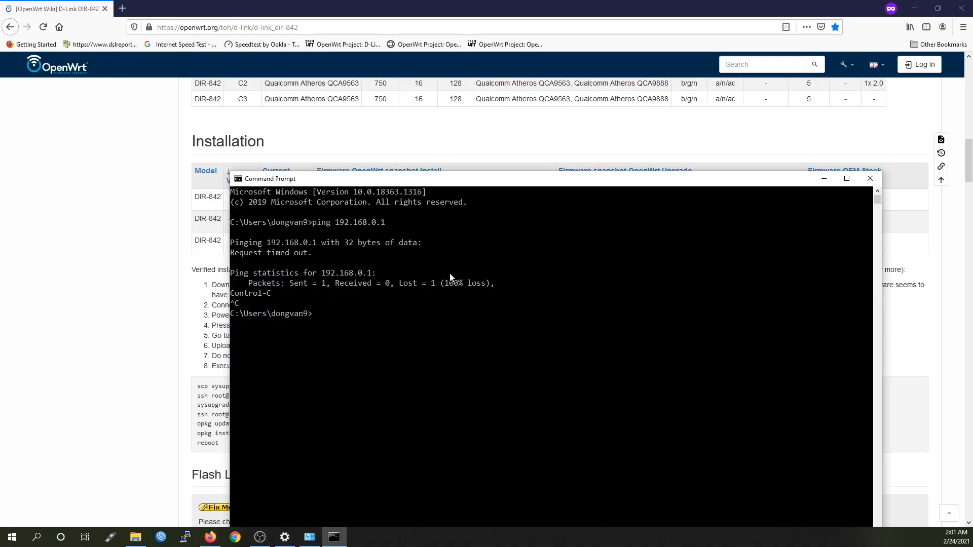
type("ping 192.168.1.1")
key("Return")
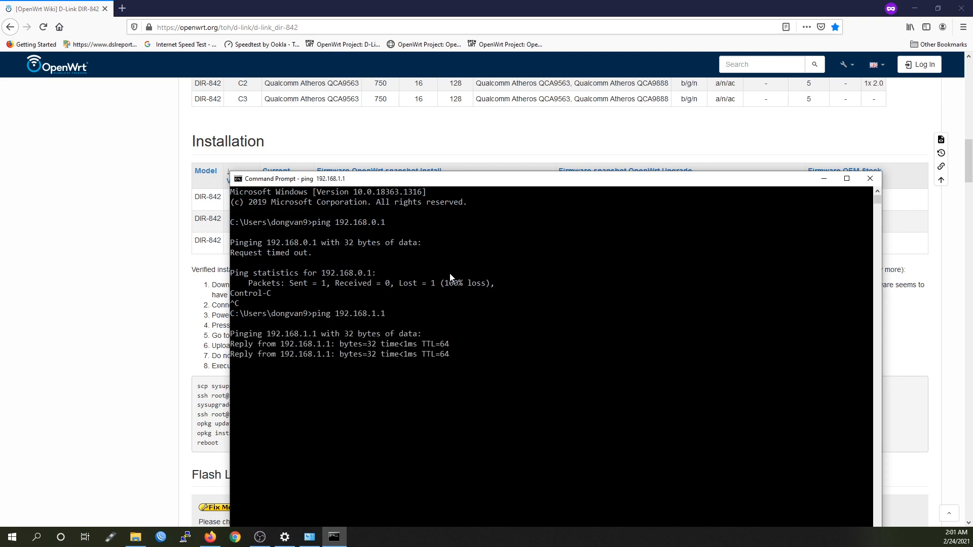
left_click_drag(454, 180, 431, 137)
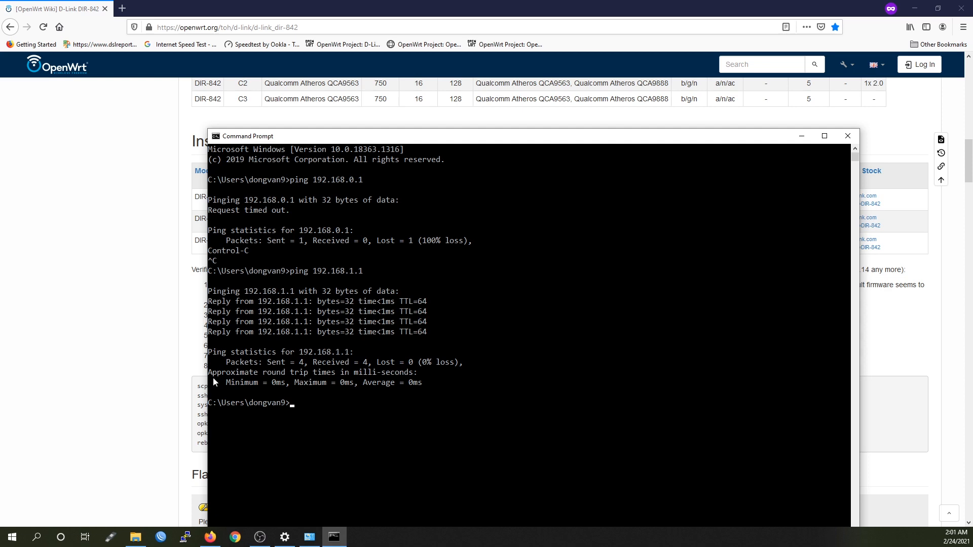
Try 192.168.1.1 in a private window, then close it after 'Unable to connect'
left_click(119, 333)
key("ctrl+shift+p")
type("192.")
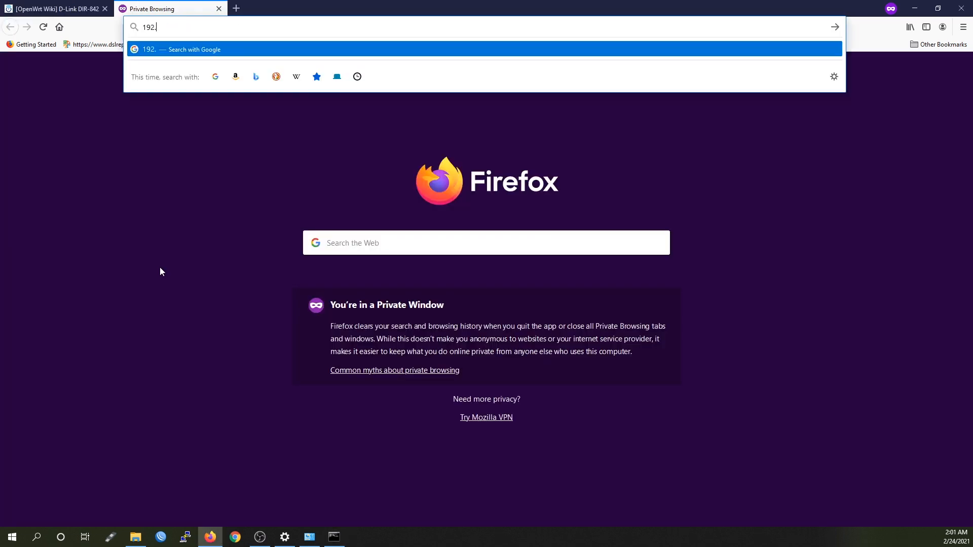
type("168.1.1")
key("Return")
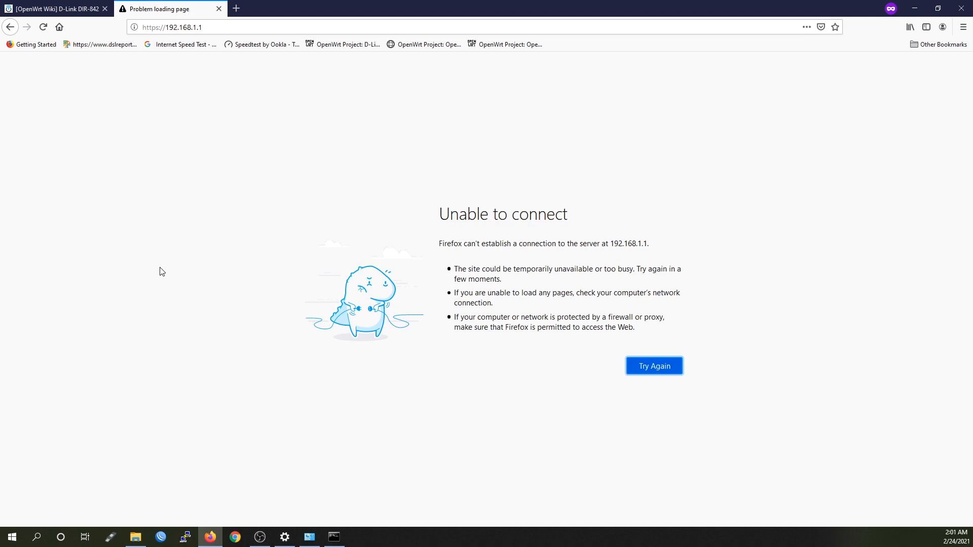
key("ctrl+w")
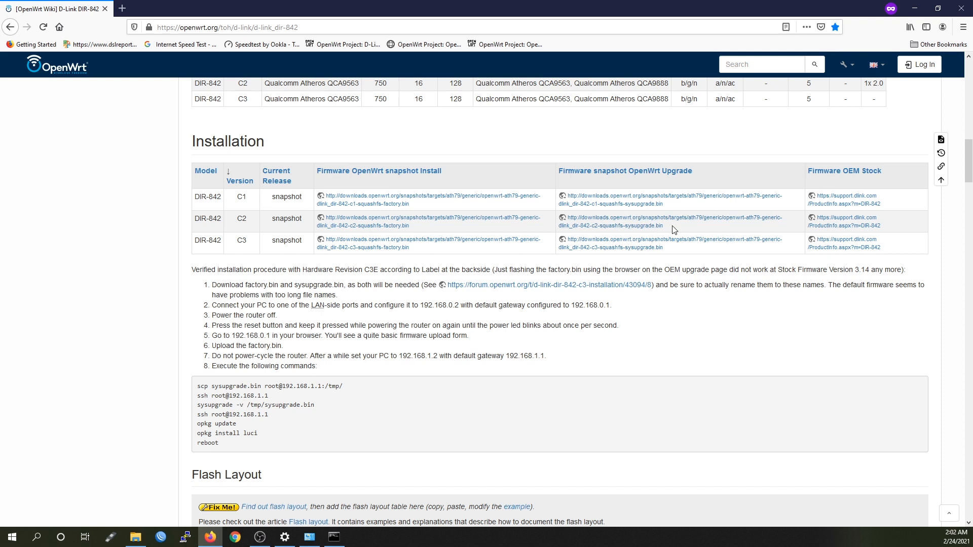
left_click_drag(664, 227, 617, 229)
left_click(435, 400)
Bring Command Prompt forward, launch PuTTY, and position its configuration window for SSH to 192.168.1.1:22
key("alt+Tab")
left_click_drag(346, 133, 346, 99)
left_click(186, 537)
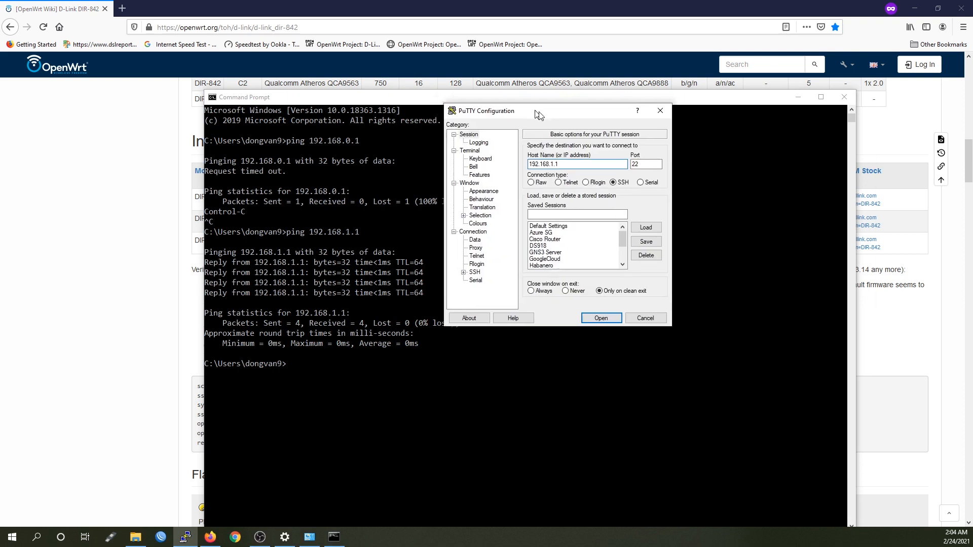
left_click_drag(537, 113, 548, 174)
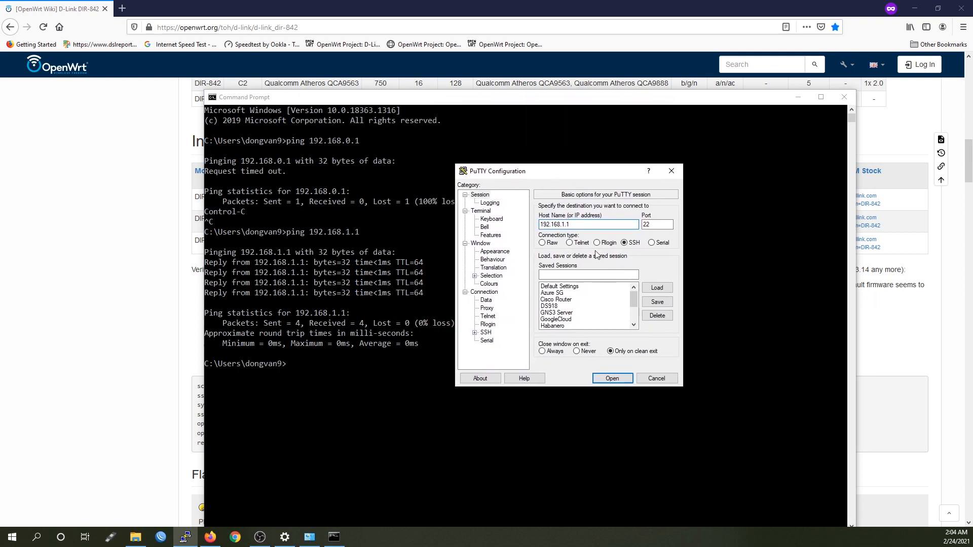
left_click(321, 251)
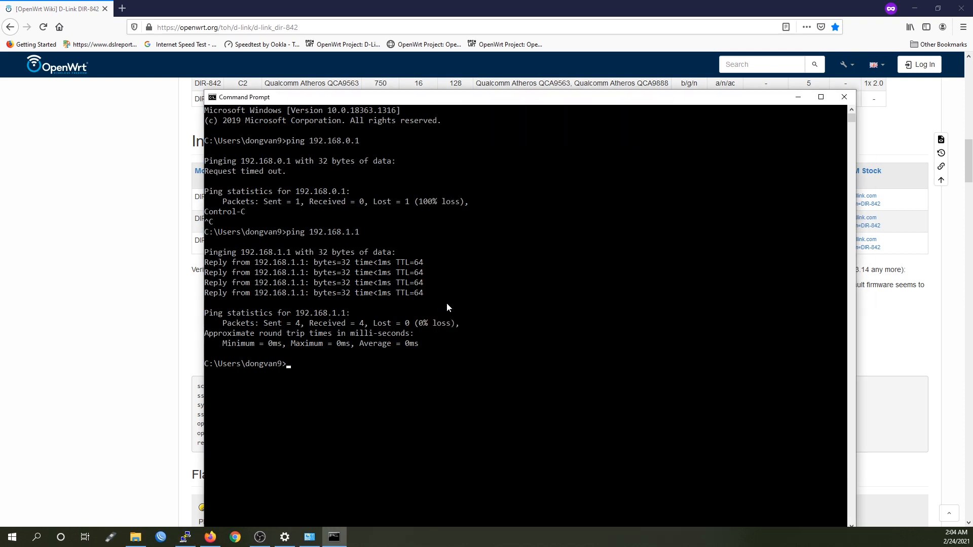
type("ssh root@192.168.1.1")
key("Return")
left_click_drag(431, 100, 419, 69)
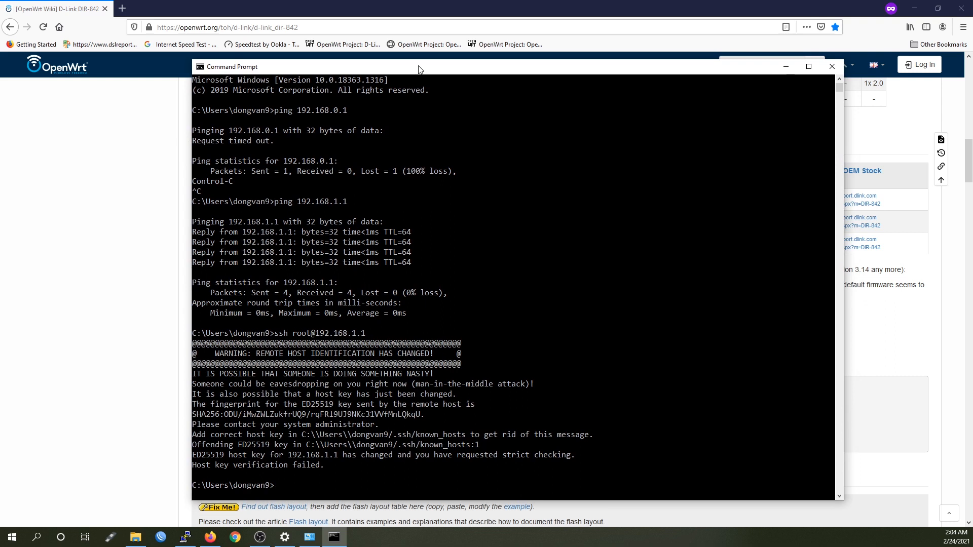
Copy the known_hosts file path from the host-key warning text
left_click(415, 437)
left_click_drag(458, 440, 303, 437)
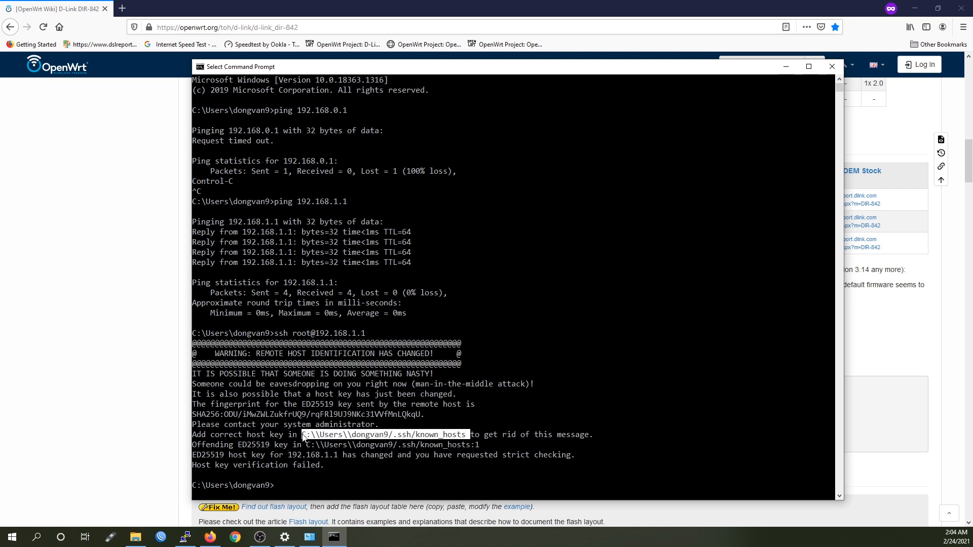
key("ctrl+c")
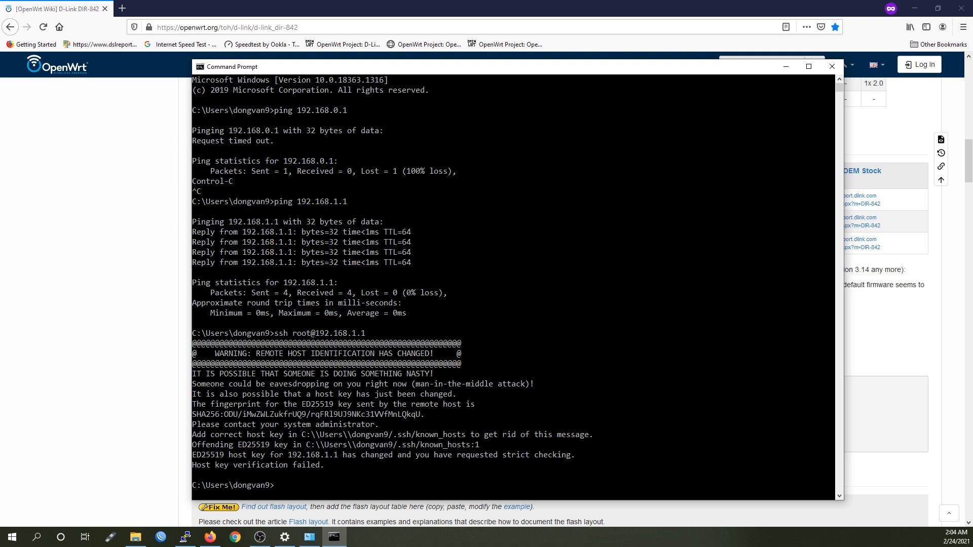
key("alt+Tab")
Paste the known_hosts path into Explorer's address bar and trim it to the .ssh folder
left_click(466, 200)
key("ctrl+v")
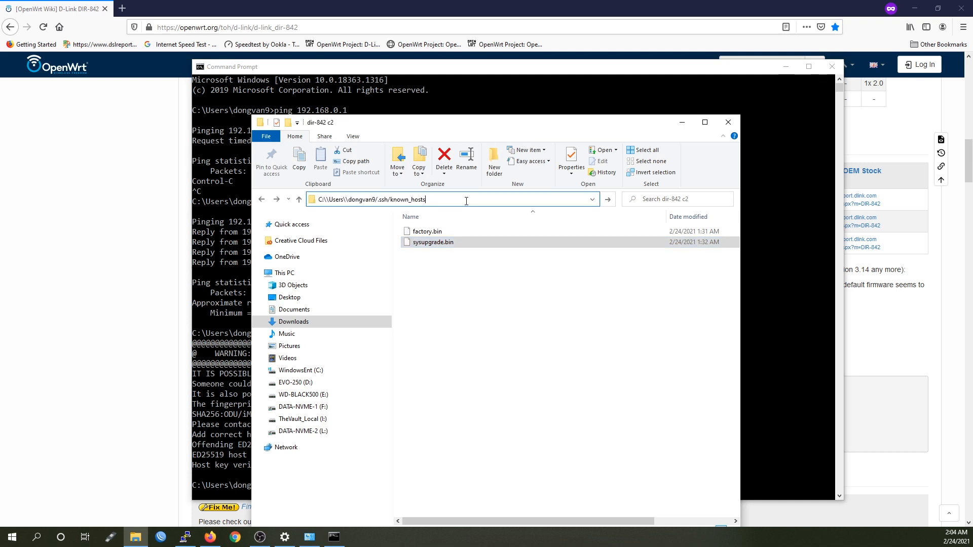
key("Return")
key("Return")
left_click(434, 198)
double_click(408, 200)
key("BackSpace")
key("Return")
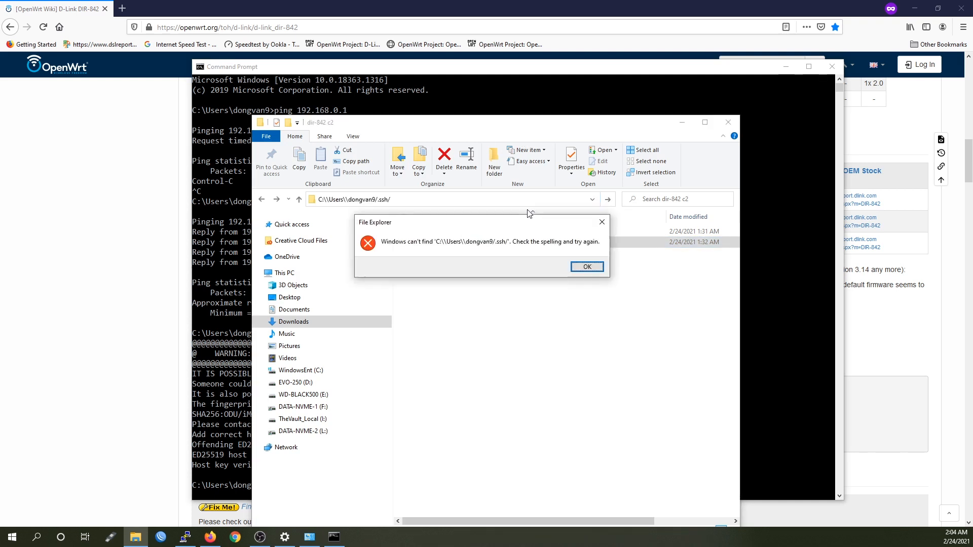
Fix the doubled backslash to reach .ssh and delete the known_hosts file
key("Return")
left_click(330, 199)
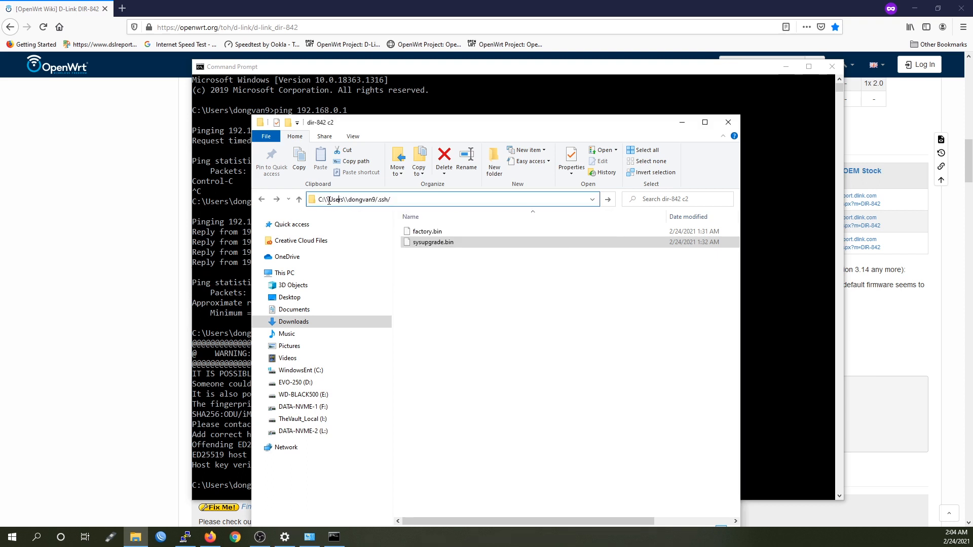
key("BackSpace")
key("BackSpace")
key("BackSpace")
type("\\")
key("Return")
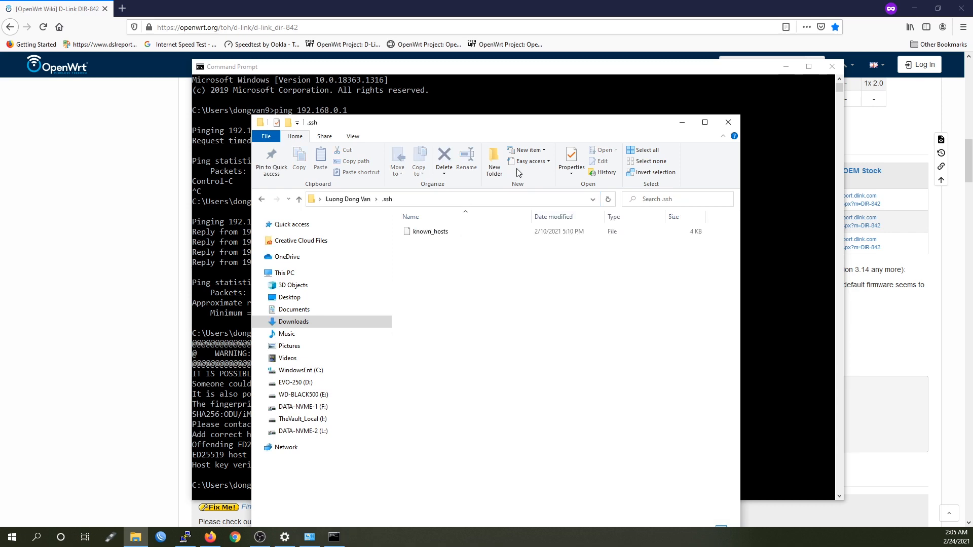
left_click(433, 233)
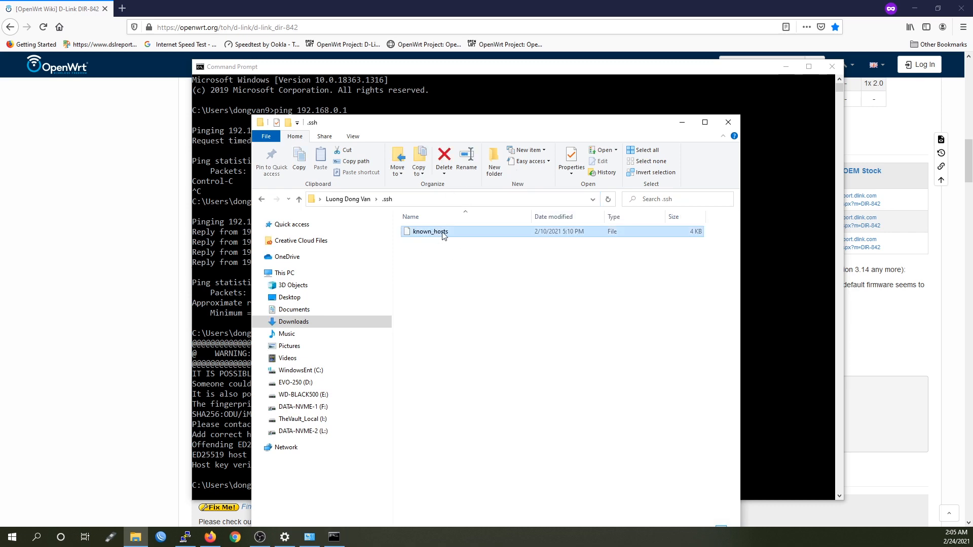
key("Delete")
key("alt+F4")
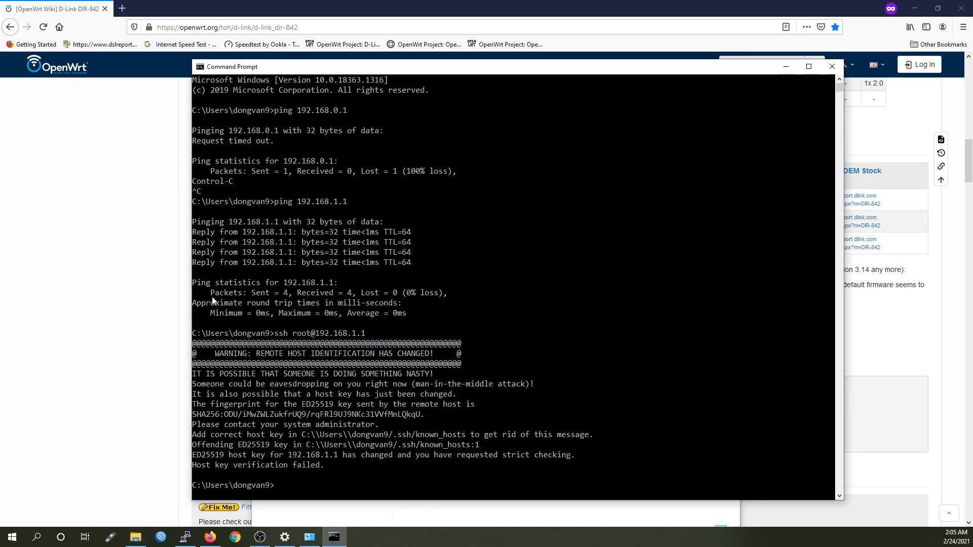
key("Up")
key("Return")
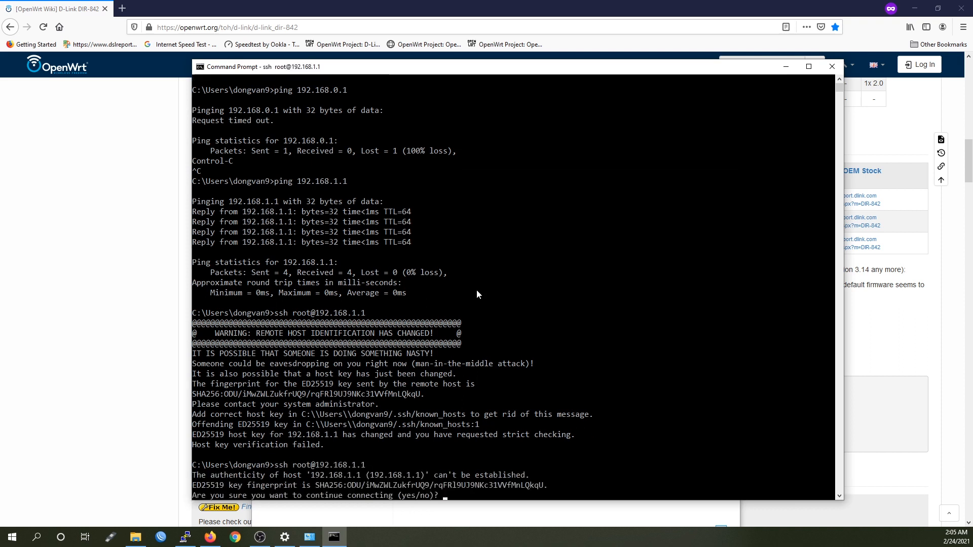
type("yes")
key("Return")
key("Return")
key("Return")
key("Return")
key("Return")
key("Return")
key("Return")
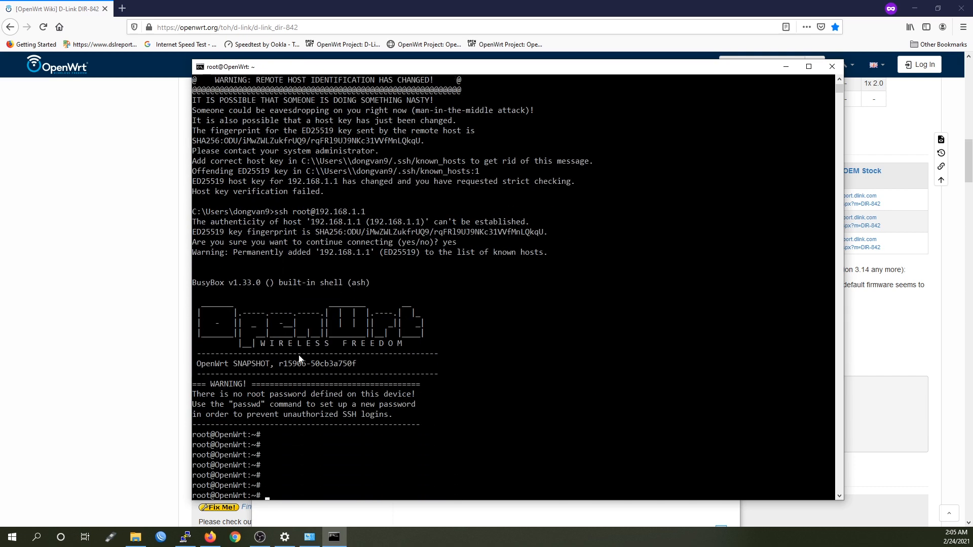
left_click_drag(372, 365, 200, 364)
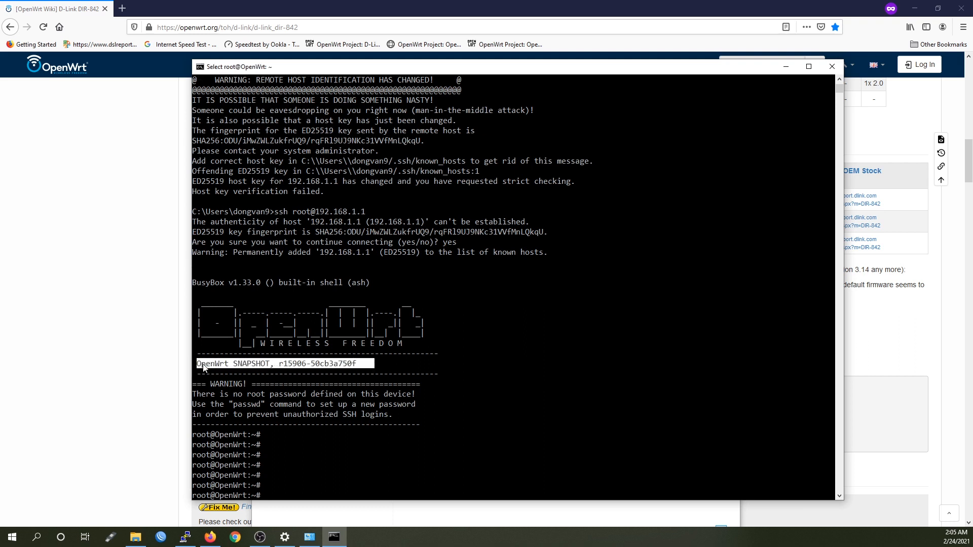
left_click(427, 374)
key("Escape")
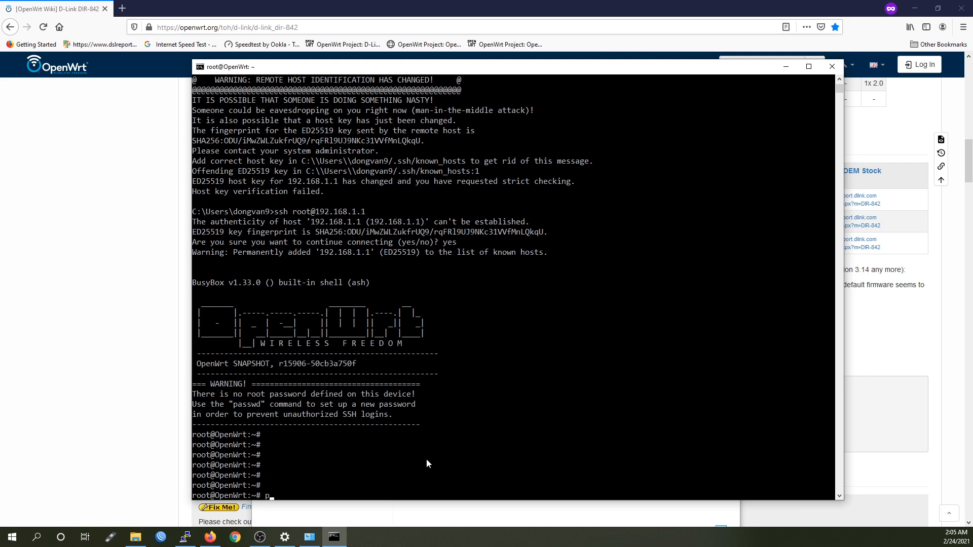
Ping 1.1.1.1 from the router and stop it to confirm 0% packet loss
type("ping 1.1.1.1")
key("Return")
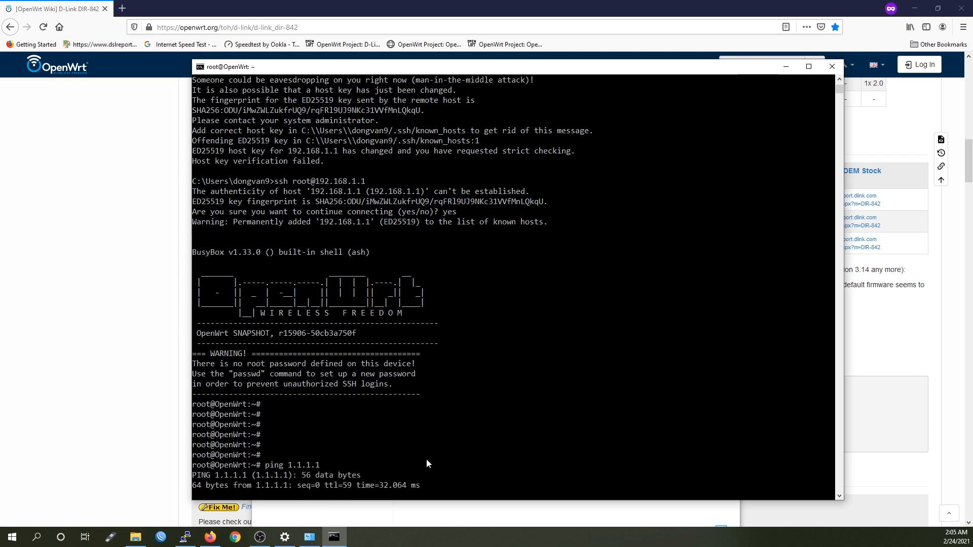
key("ctrl+c")
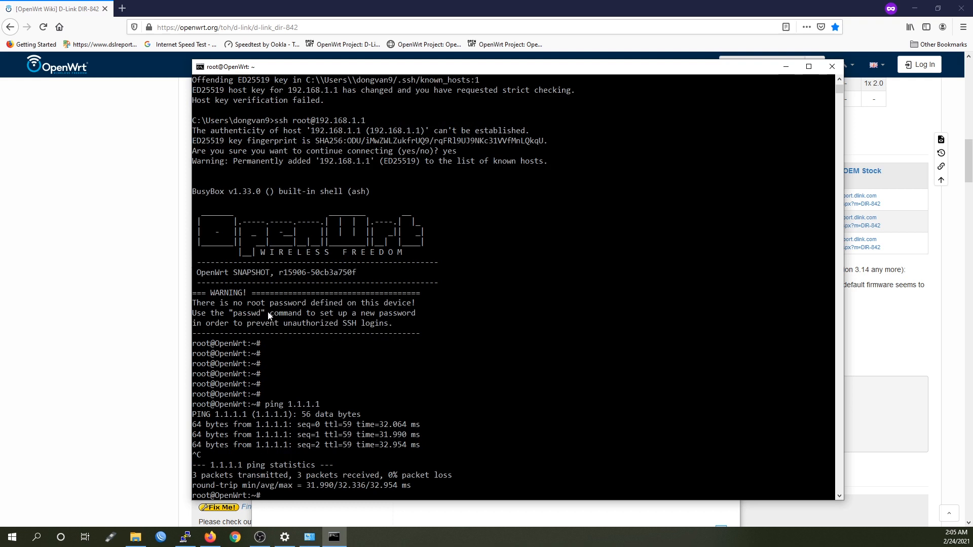
left_click_drag(263, 315, 229, 315)
left_click(505, 455)
Run opkg update, then opkg install luci on the router over SSH
type("opkg update")
key("Return")
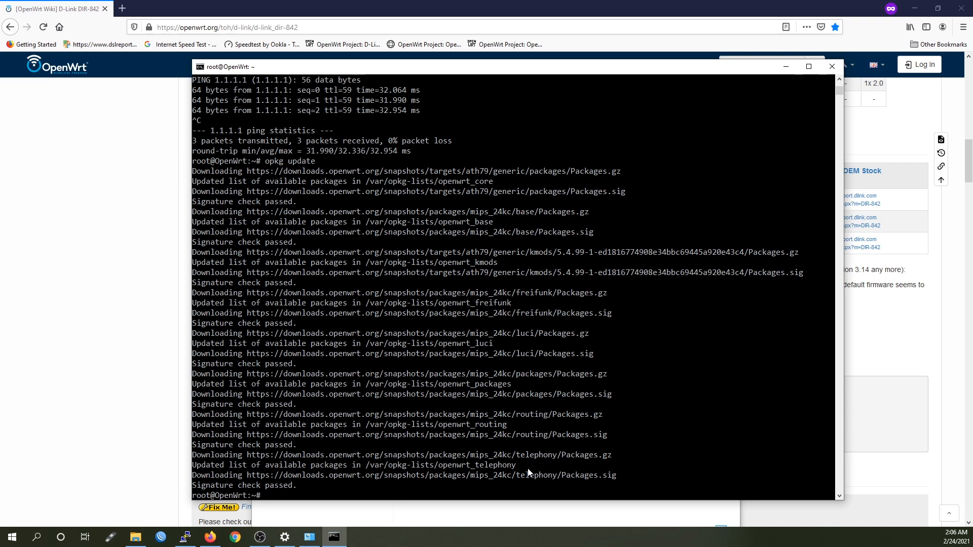
type("op")
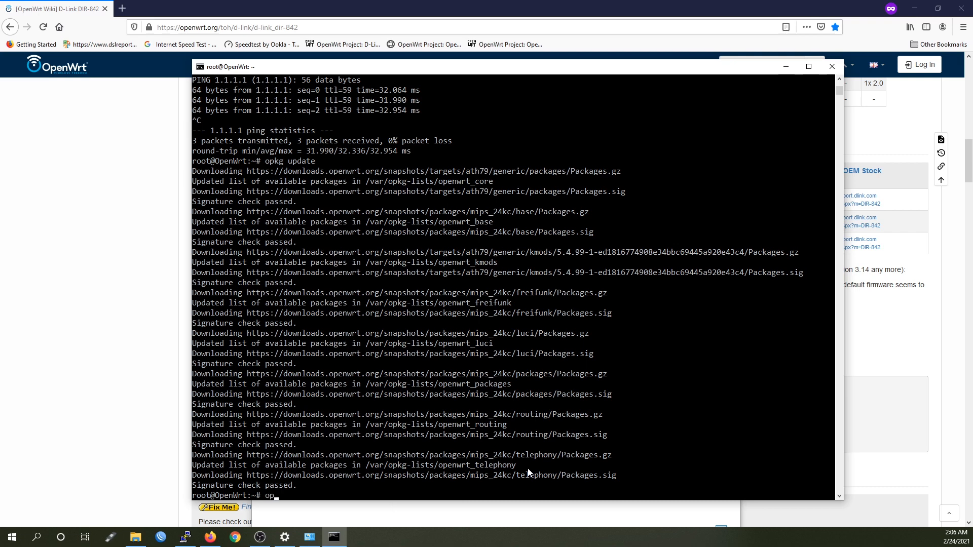
type("kg install luc")
type("i")
key("Return")
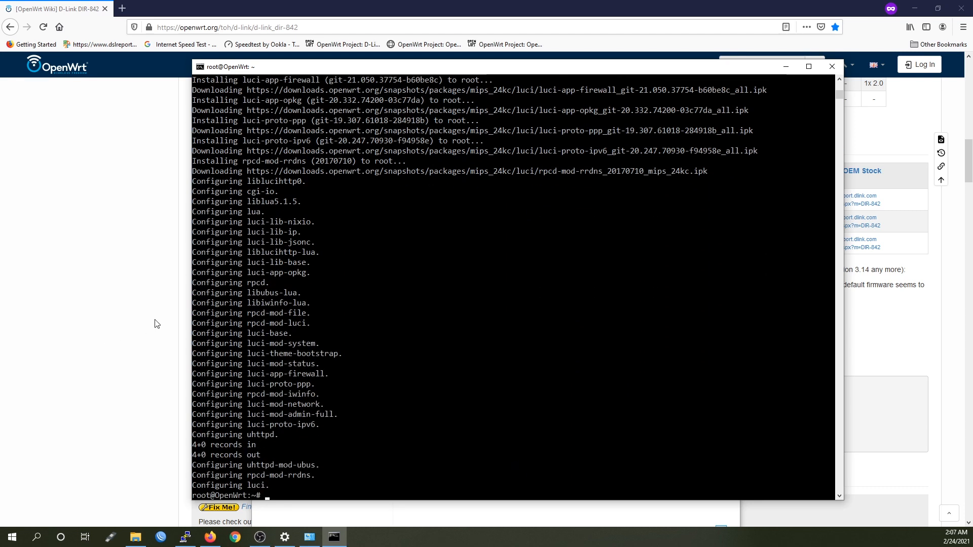
left_click(97, 301)
Open 192.168.1.1 in a new private tab and log in to LuCI as root
key("ctrl+t")
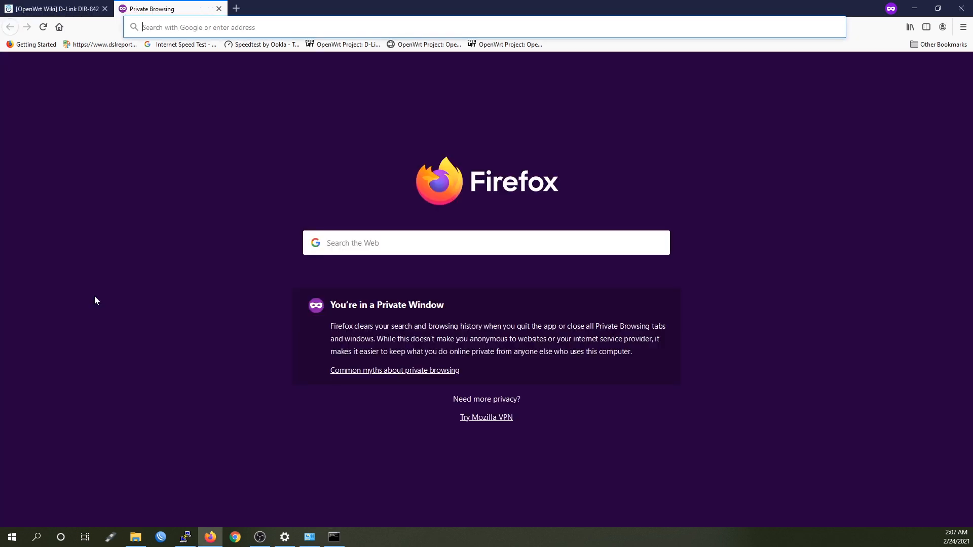
type("192.168")
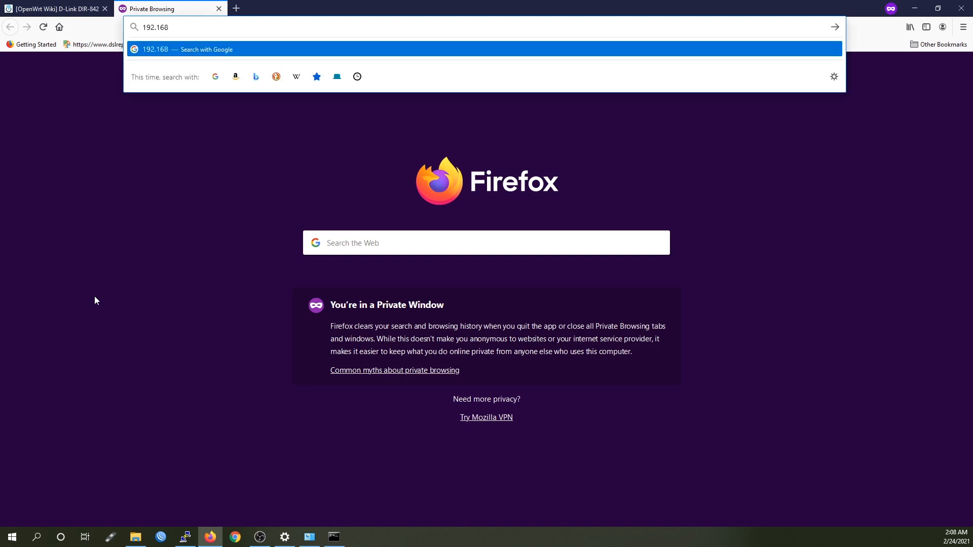
type(".1.1")
key("Return")
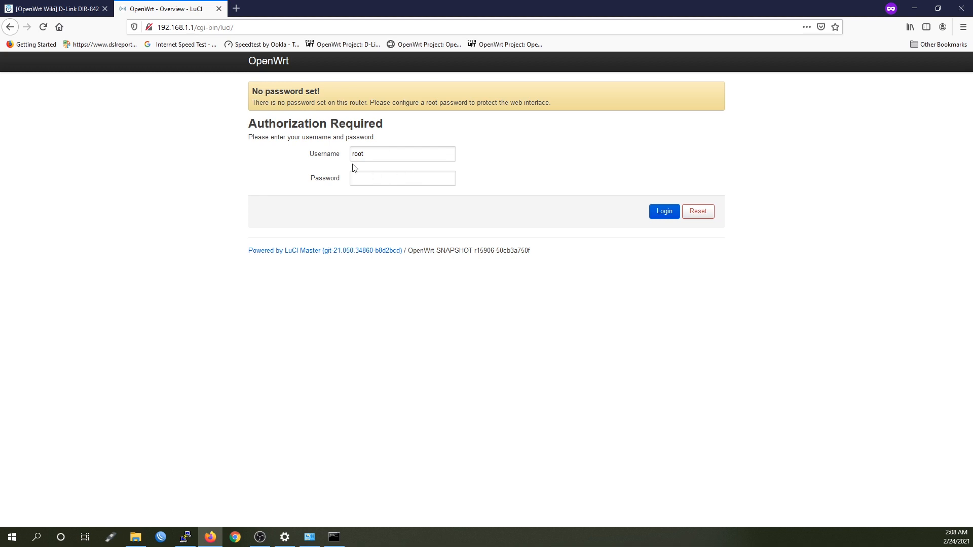
left_click(661, 215)
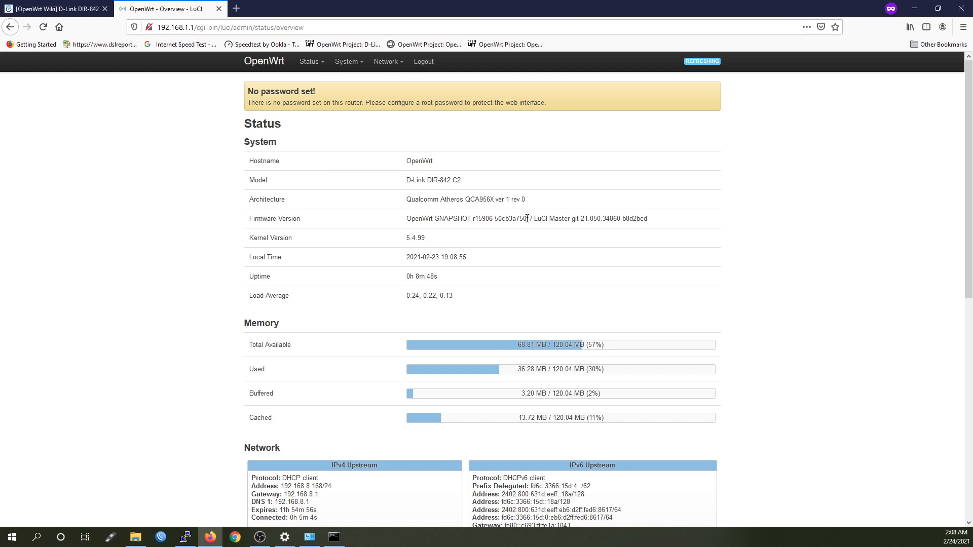
Open System > Backup / Flash Firmware and choose sysupgrade.bin as the image to flash
mouse_move(347, 62)
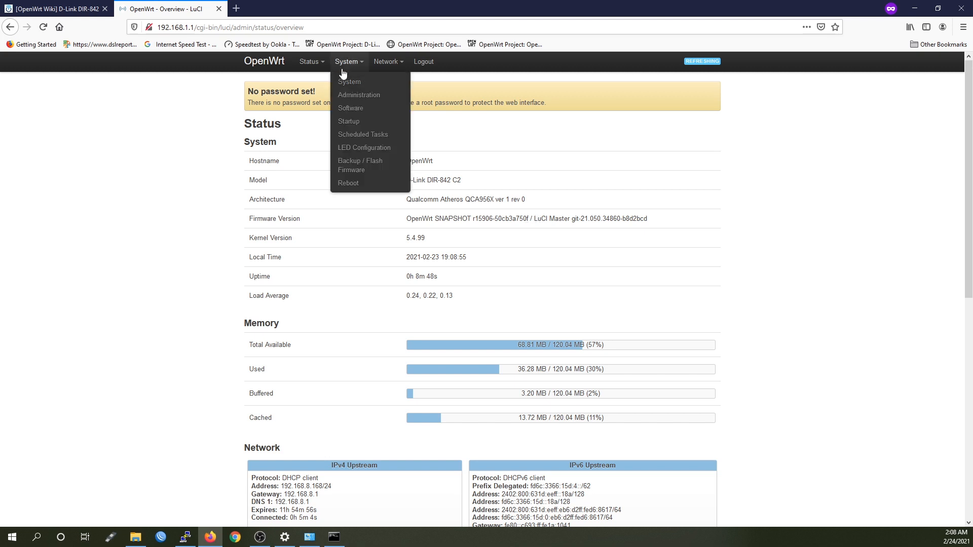
left_click(374, 168)
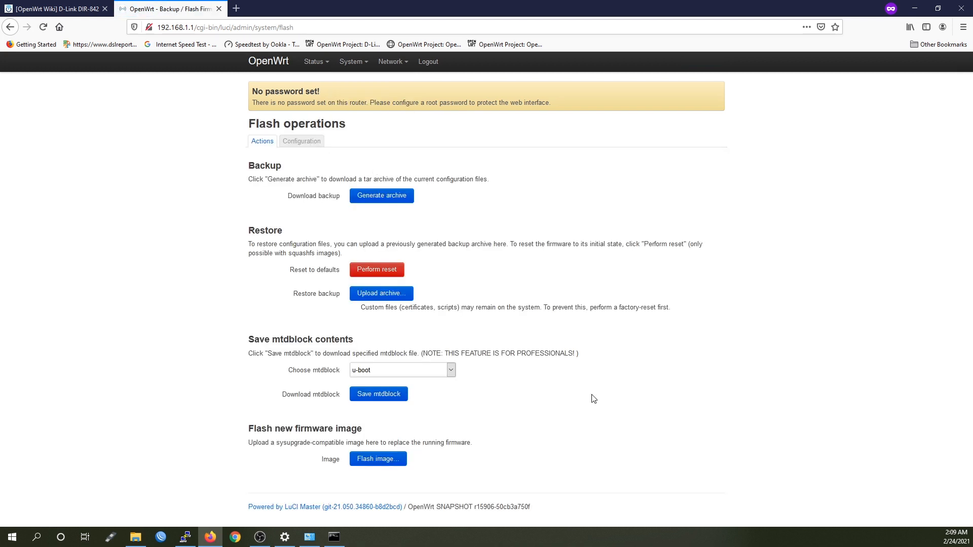
left_click(380, 465)
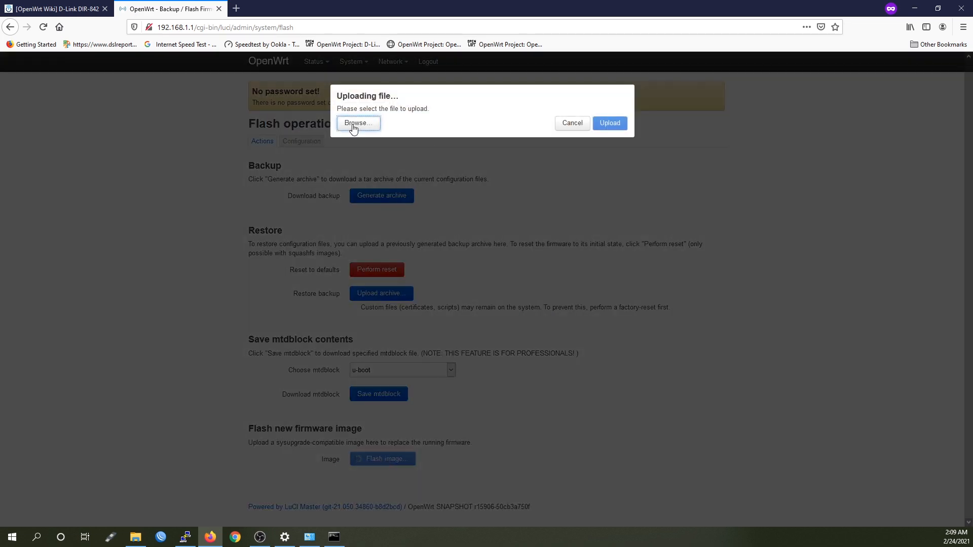
left_click(354, 123)
left_click(184, 88)
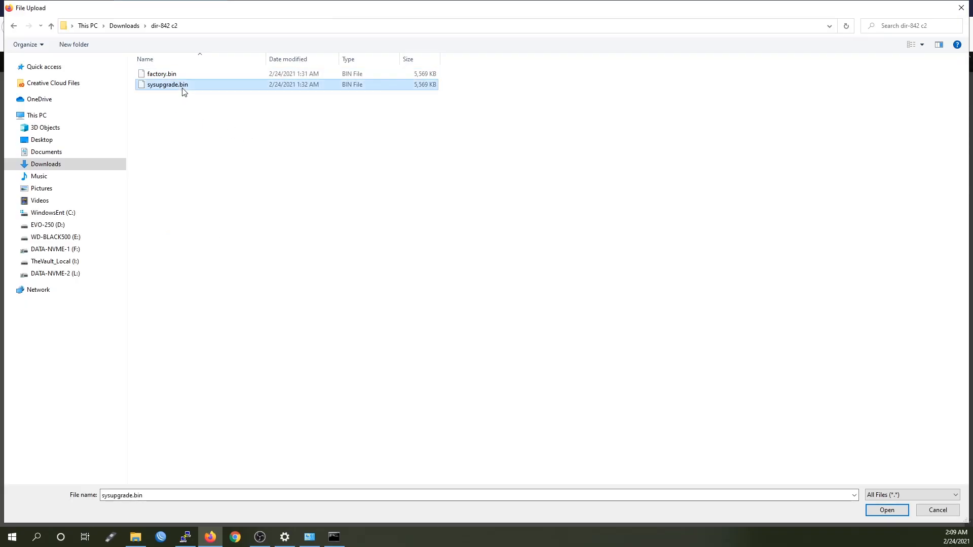
left_click(881, 510)
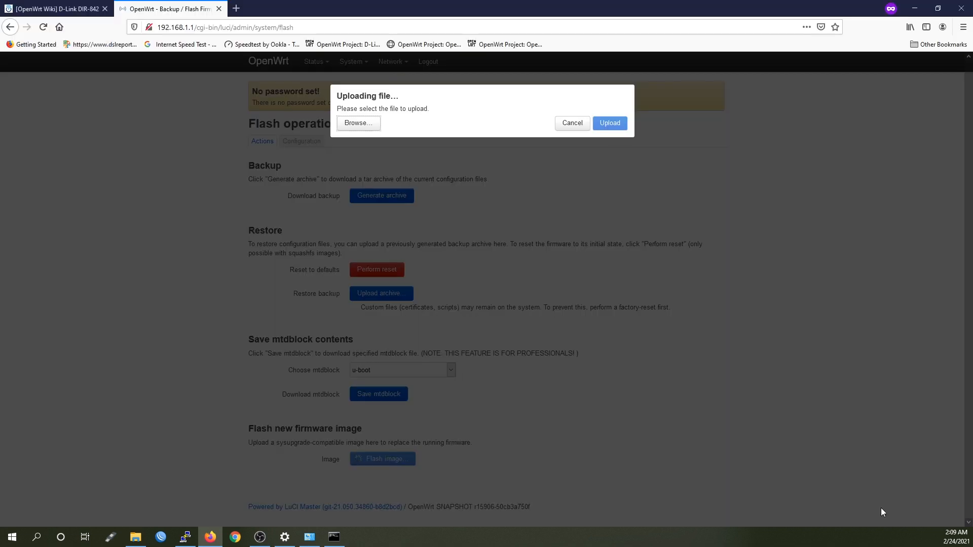
Upload the image, untick Keep settings, and start flashing
left_click(610, 142)
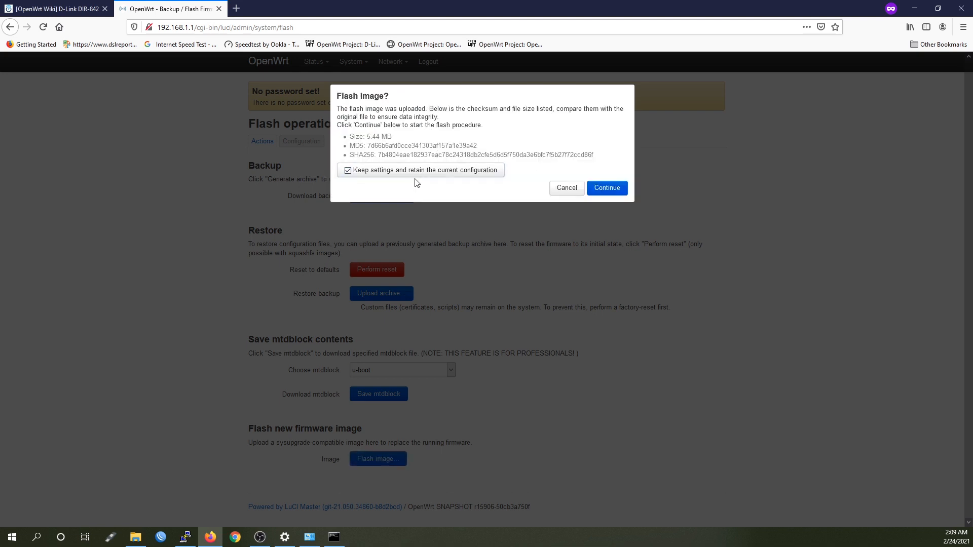
left_click(449, 176)
left_click(613, 190)
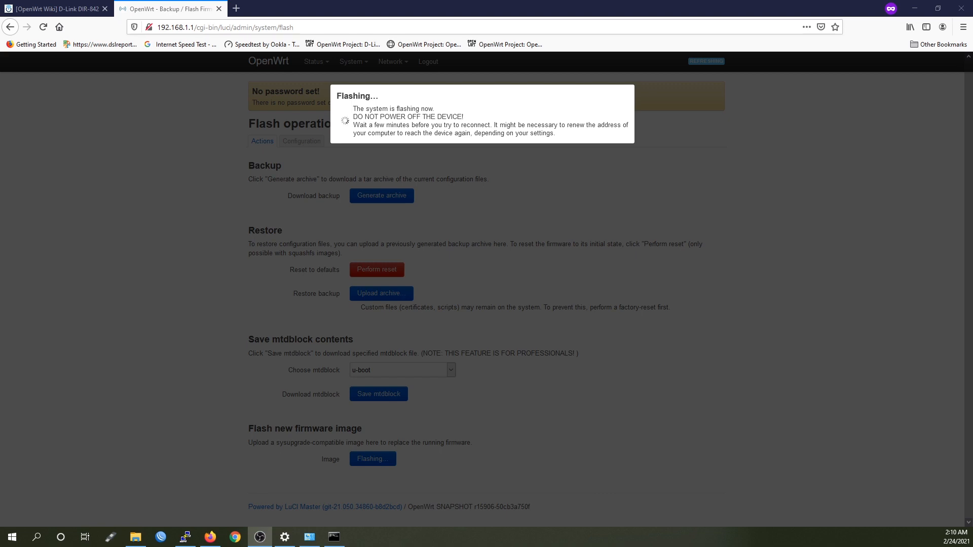
Run ping 192.168.1.1 -t during flashing and stop it once replies return (33% loss)
key("alt+Tab")
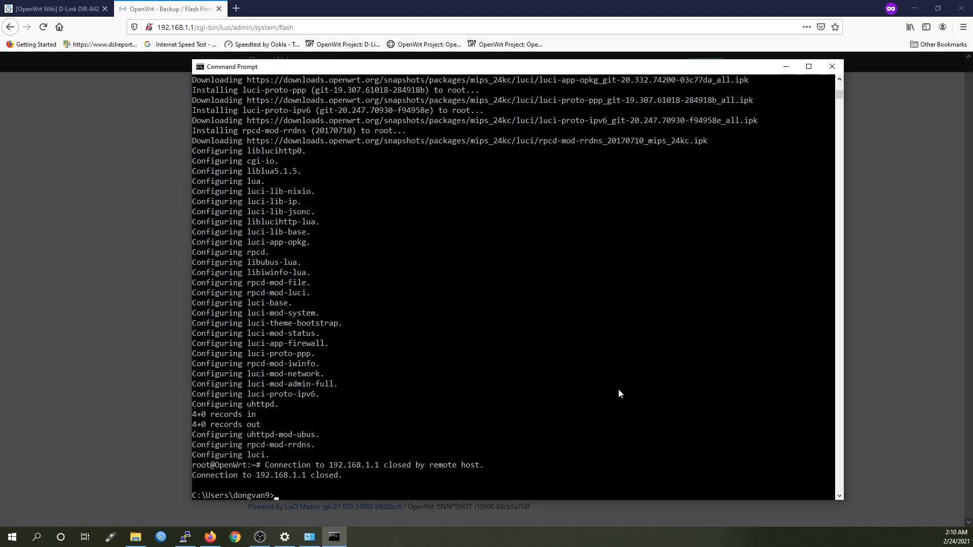
type("ongvan9>ping 192.168.1.1 -t")
key("Return")
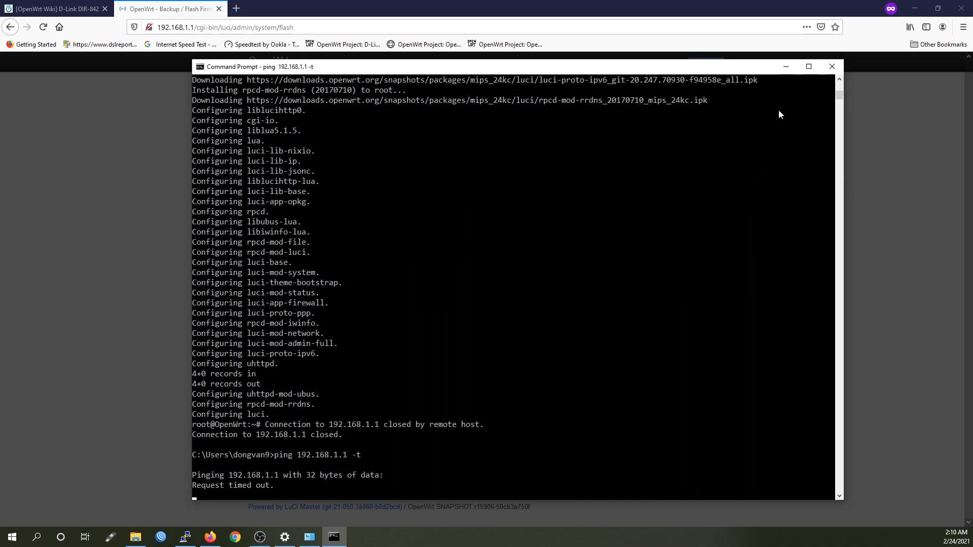
left_click(784, 66)
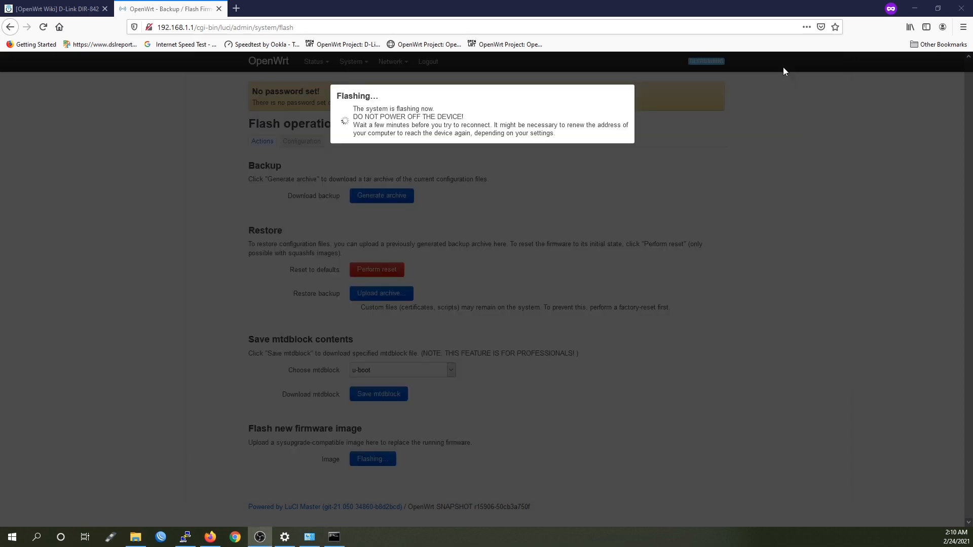
key("alt+Tab")
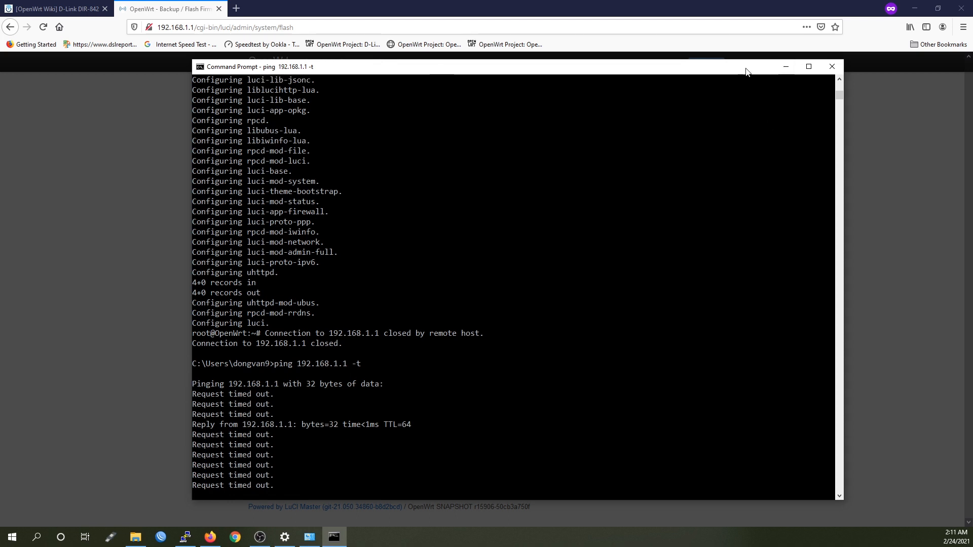
left_click(786, 67)
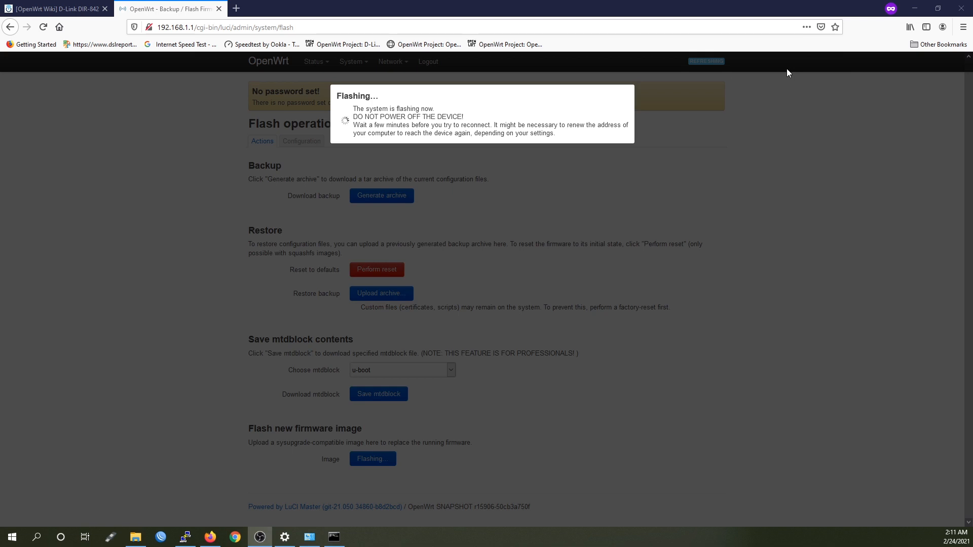
left_click(334, 537)
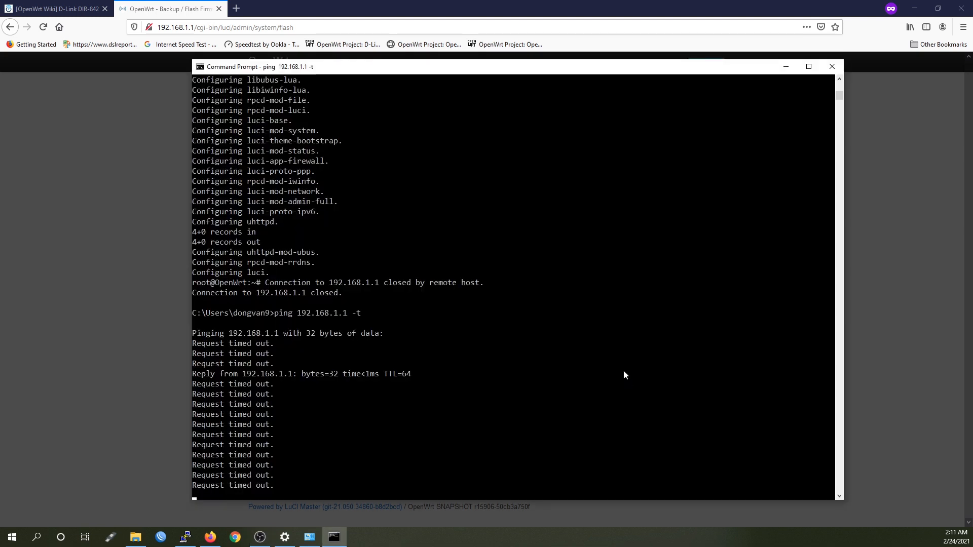
left_click_drag(192, 59, 249, 149)
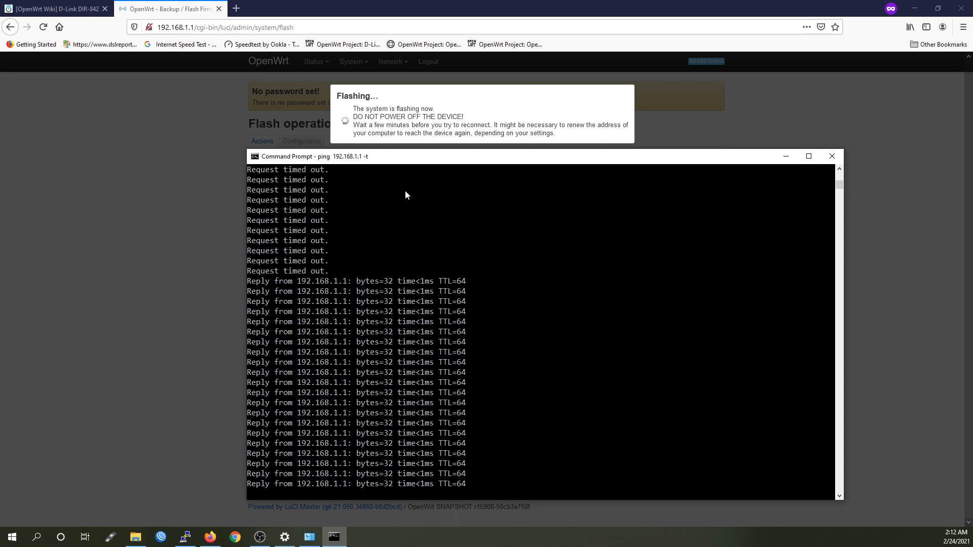
left_click(174, 299)
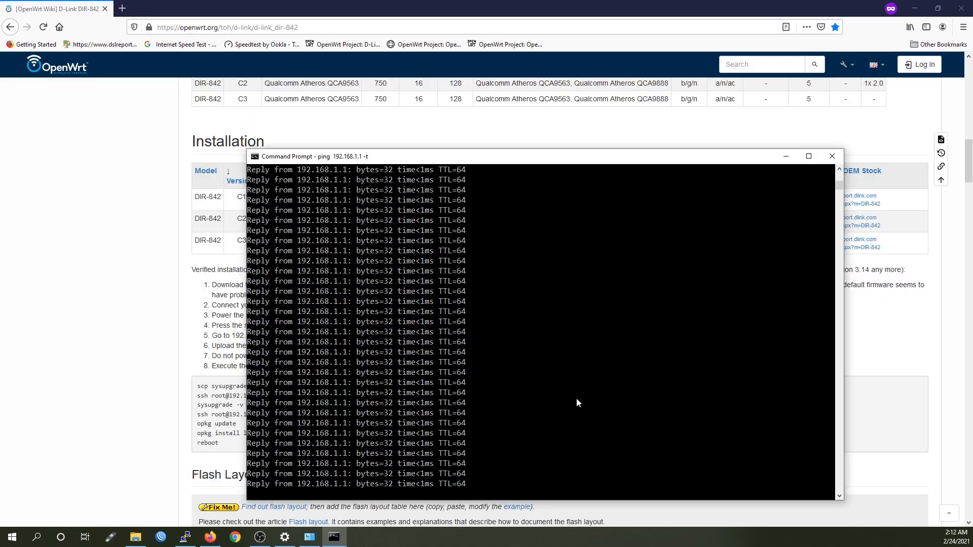
key("ctrl+c")
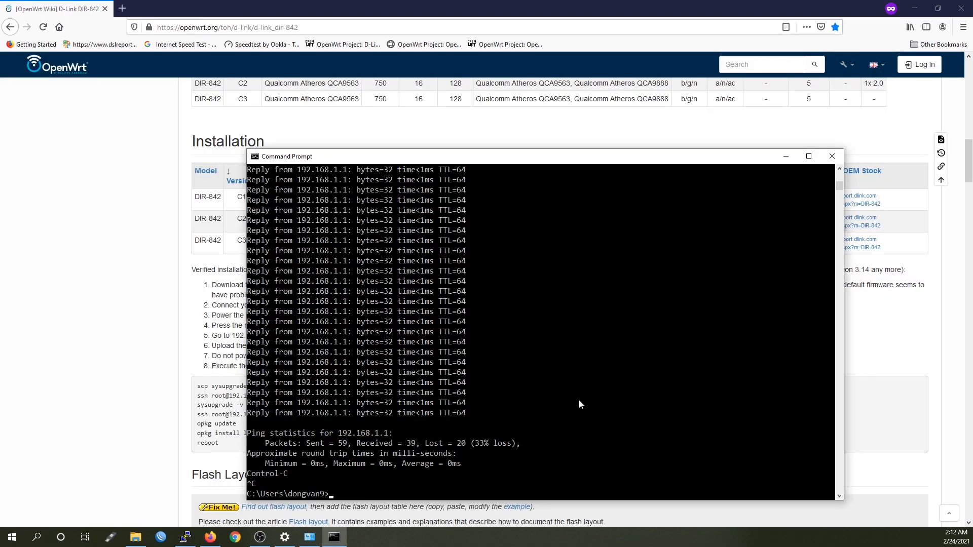
Retry the SSH login, then delete the outdated known_hosts file in the .ssh folder
key("Up")
key("Up")
key("Return")
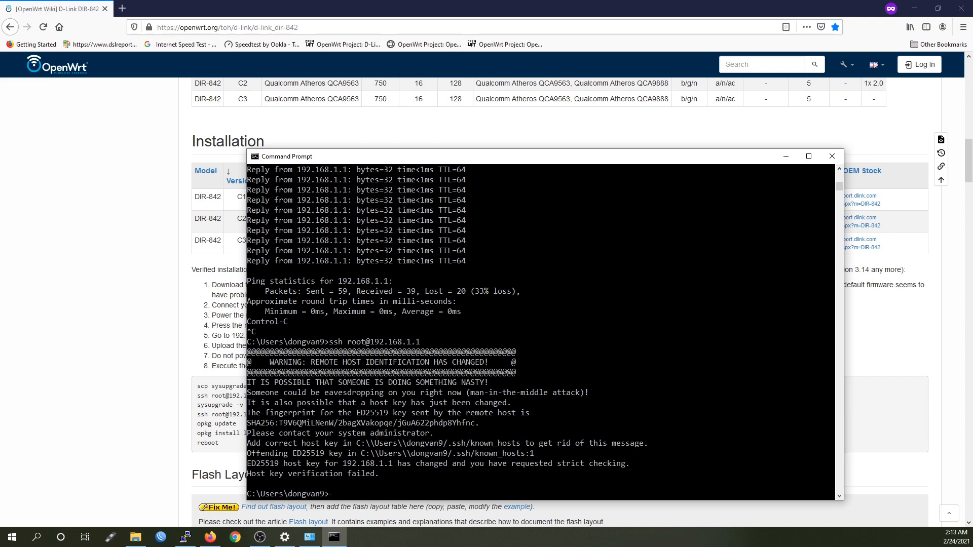
key("alt+Tab")
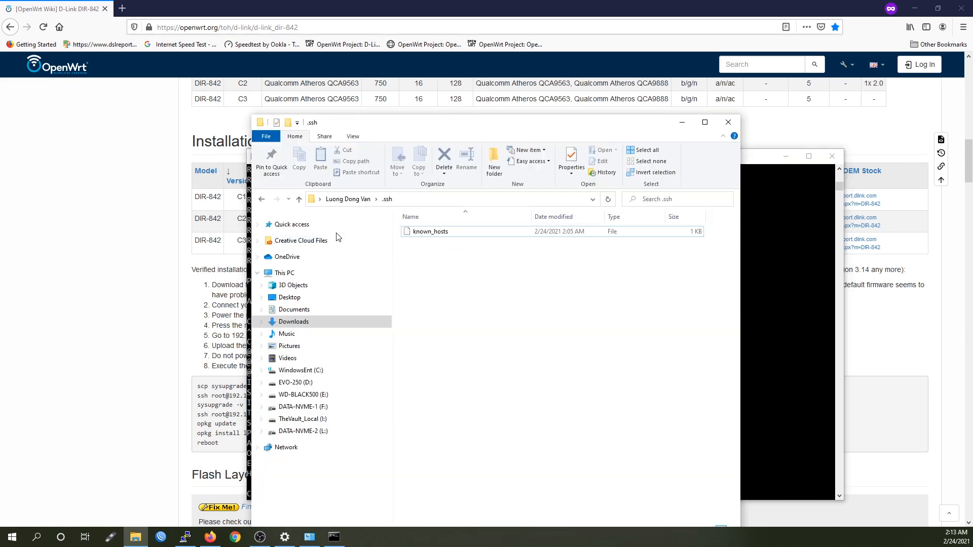
left_click(426, 233)
key("Delete")
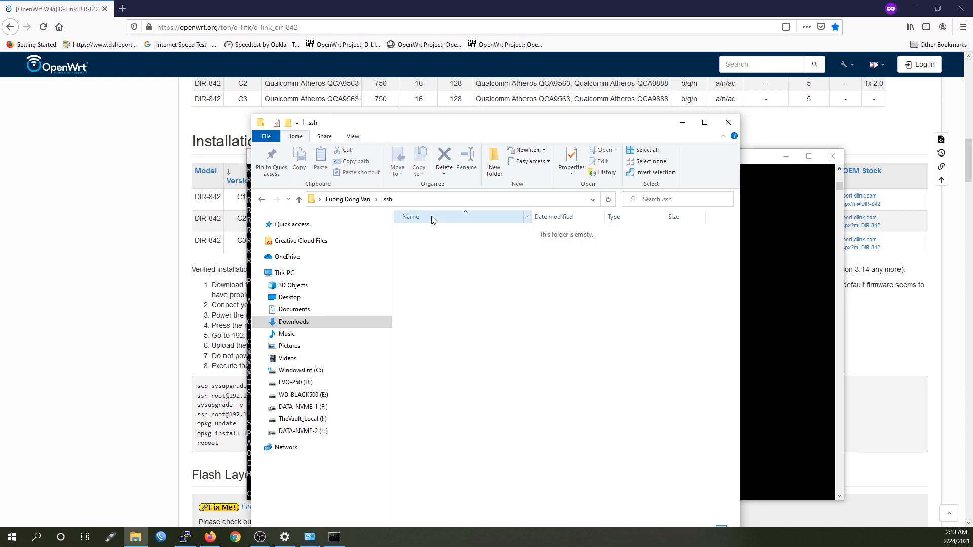
left_click(788, 264)
key("Up")
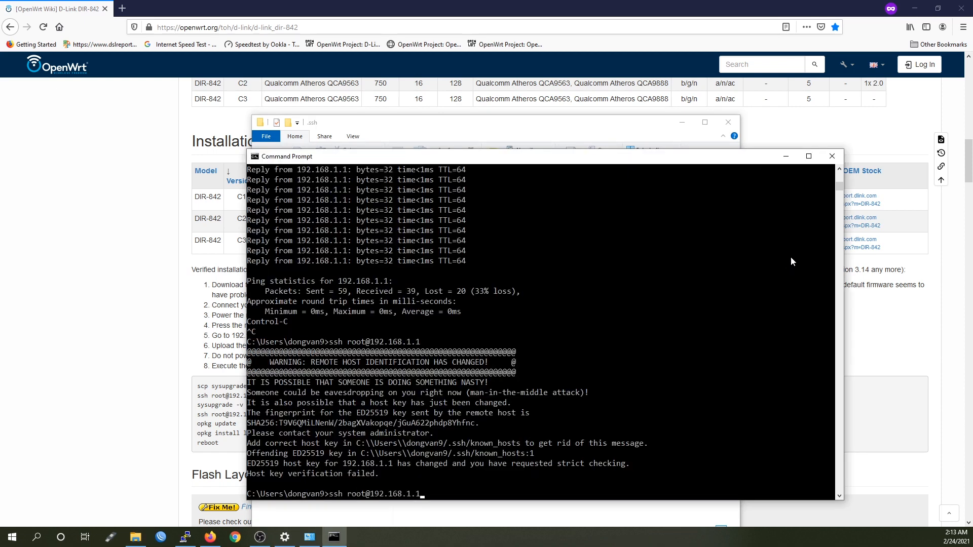
key("Return")
type("yew")
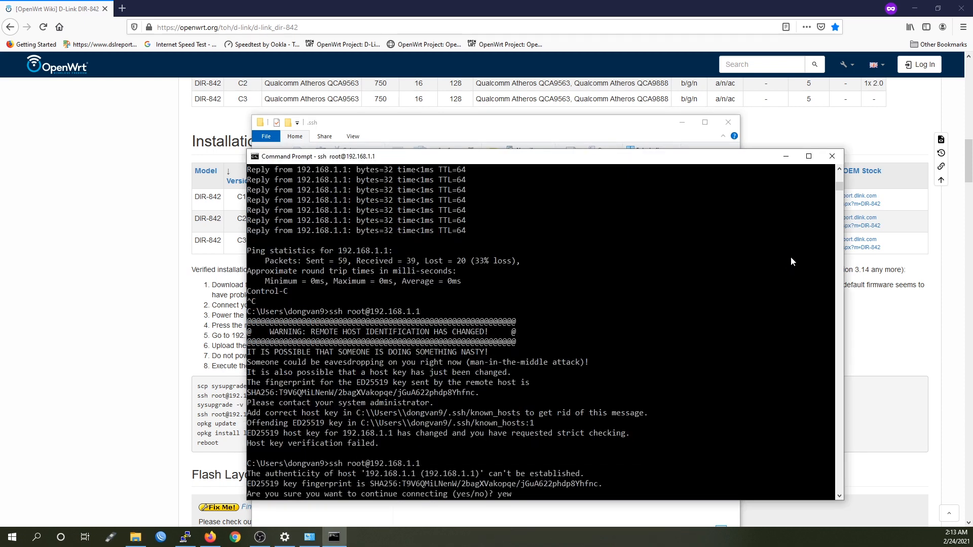
type("s")
key("Return")
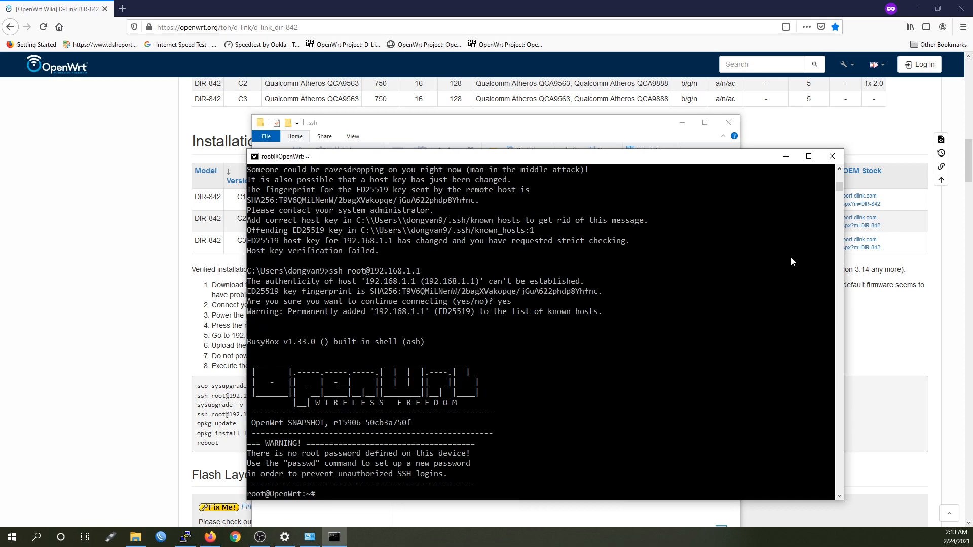
Set the new root password with passwd, then run opkg update
type("passwd")
key("Return")
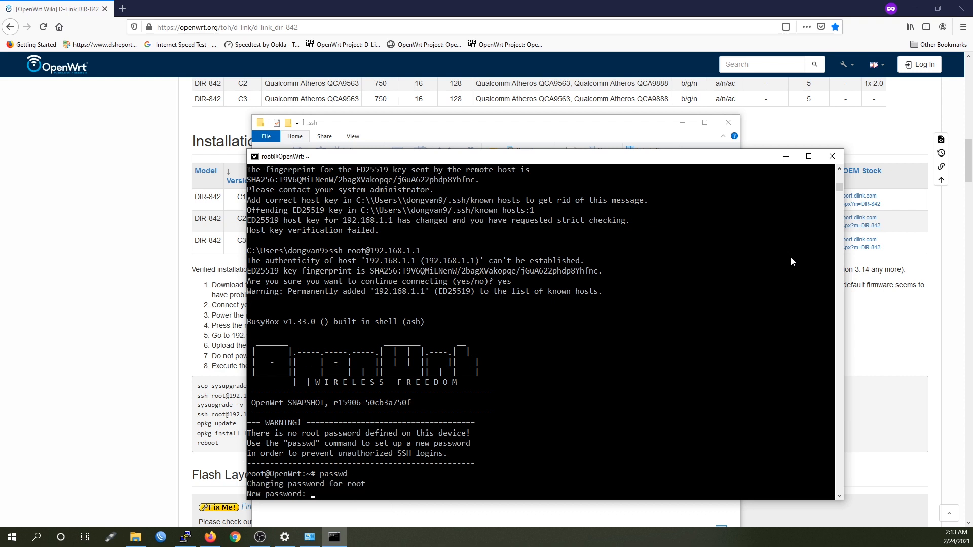
key("Return")
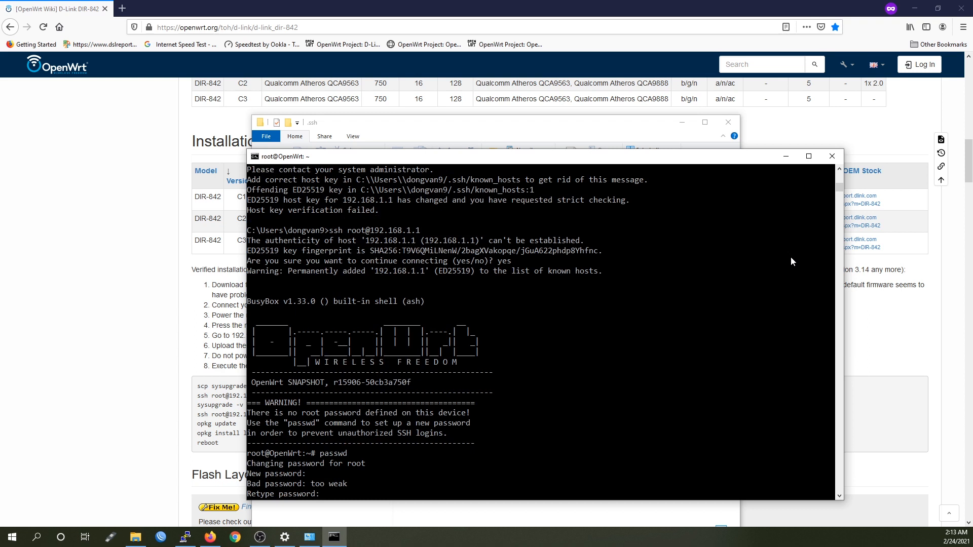
key("Return")
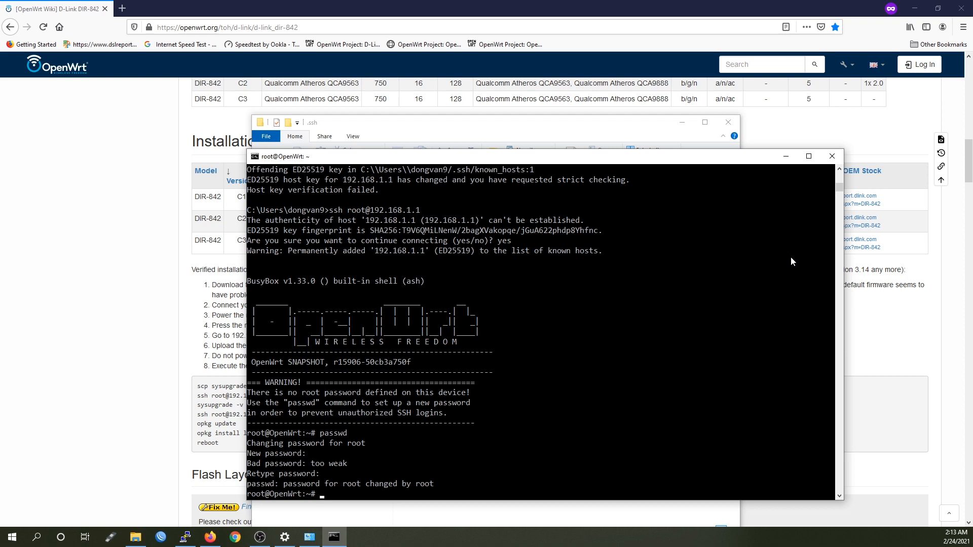
type("opkg update")
key("Return")
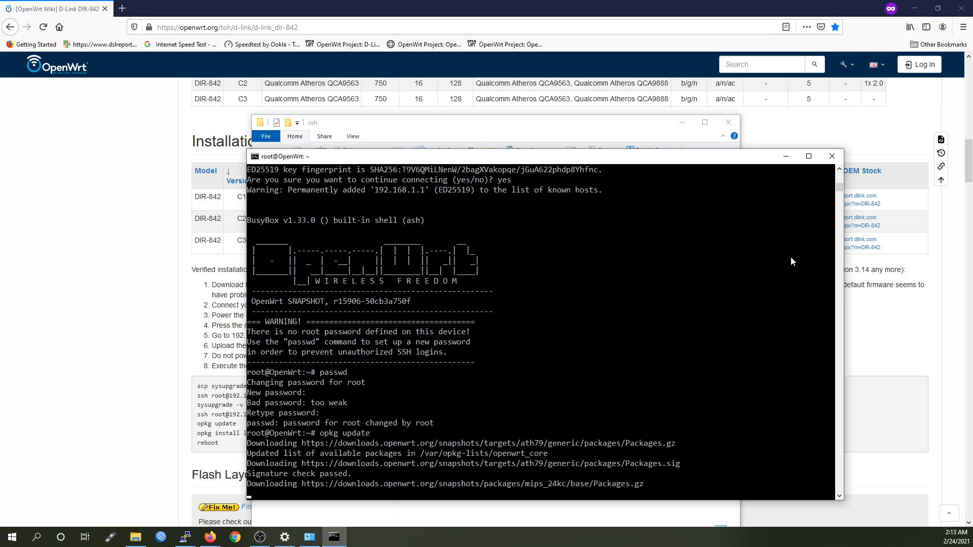
Review the wiki's DIR-842 install commands, highlighting sysupgrade.bin, the ssh address and opkg install luci
left_click(130, 436)
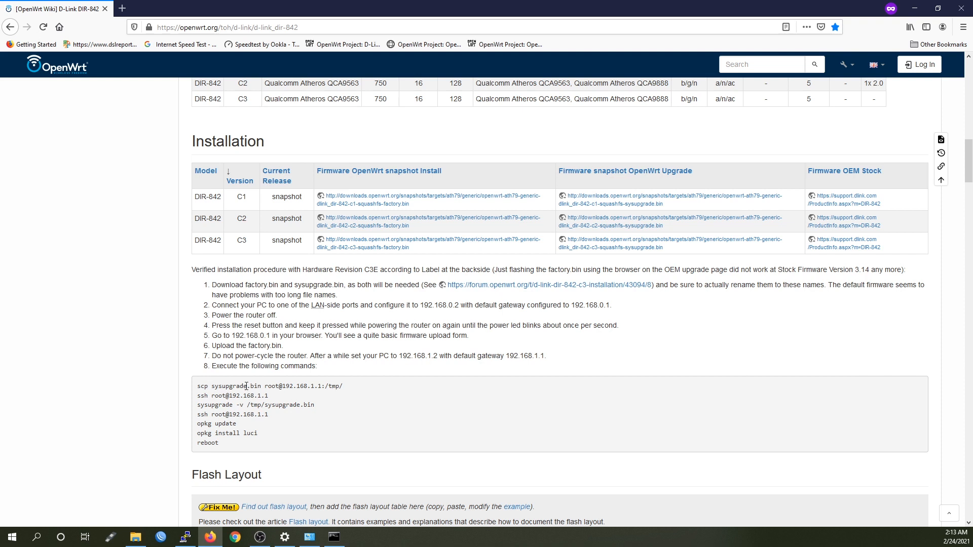
left_click_drag(261, 385, 213, 388)
left_click_drag(271, 396, 198, 398)
left_click(259, 412)
left_click_drag(259, 434, 197, 434)
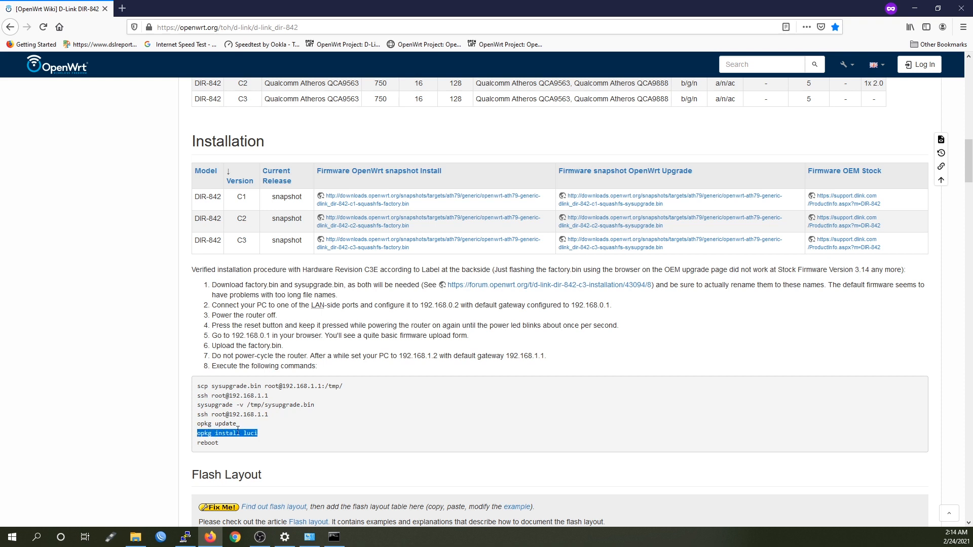
left_click(280, 433)
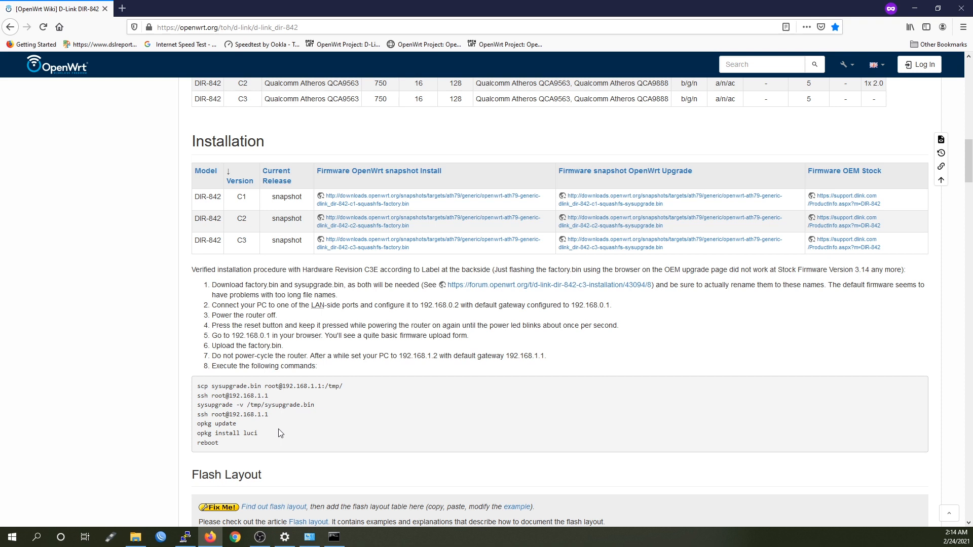
left_click_drag(241, 447, 197, 386)
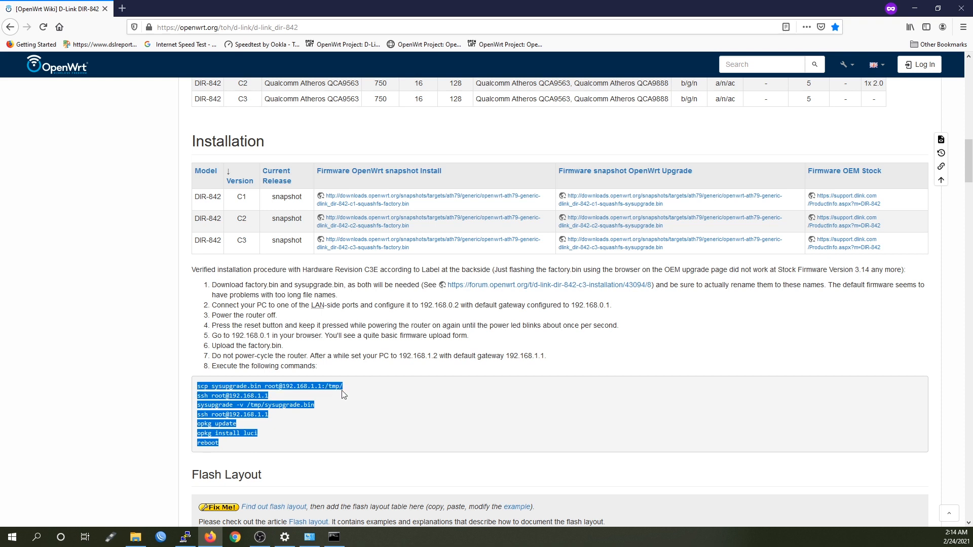
left_click(363, 393)
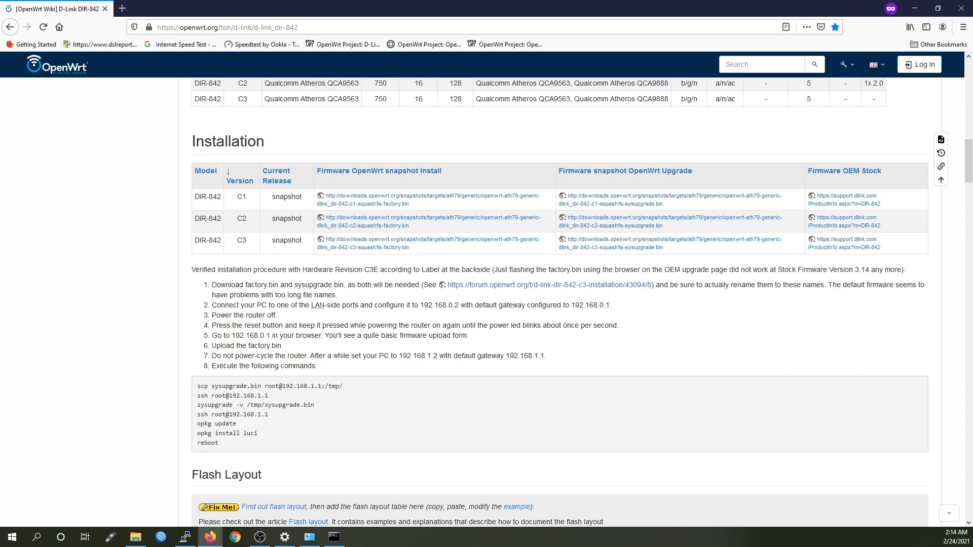
Run 'opkg install luci' in the router's SSH terminal to install the LuCI web interface
key("alt+Tab")
type("o")
key("BackSpace")
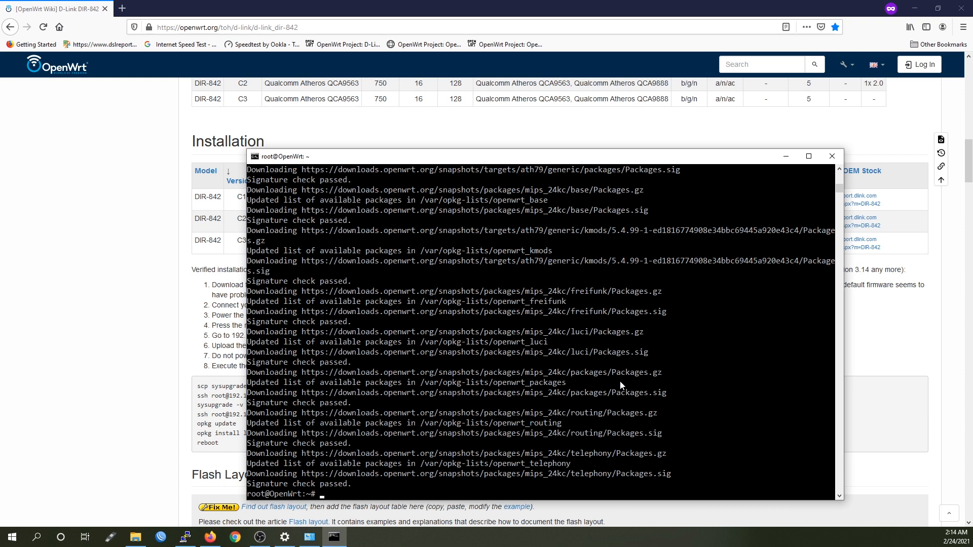
type("opkg install luci")
key("Return")
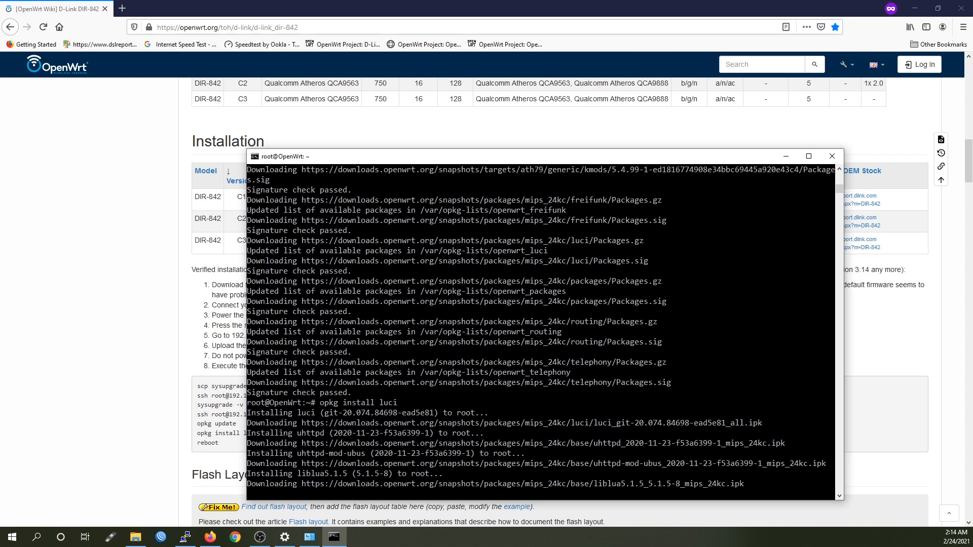
Disable the Ethernet 7 network adapter
left_click(310, 537)
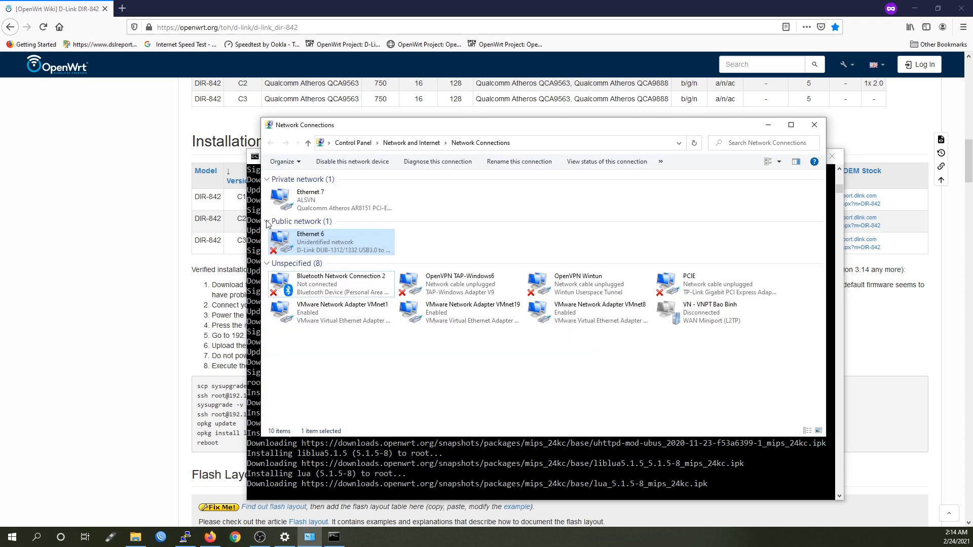
left_click(329, 206)
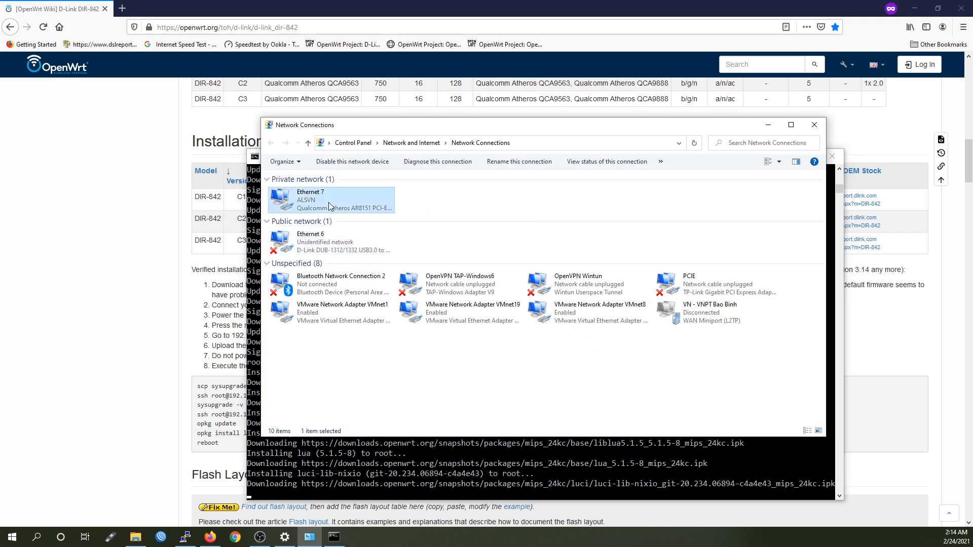
right_click(329, 207)
left_click(406, 208)
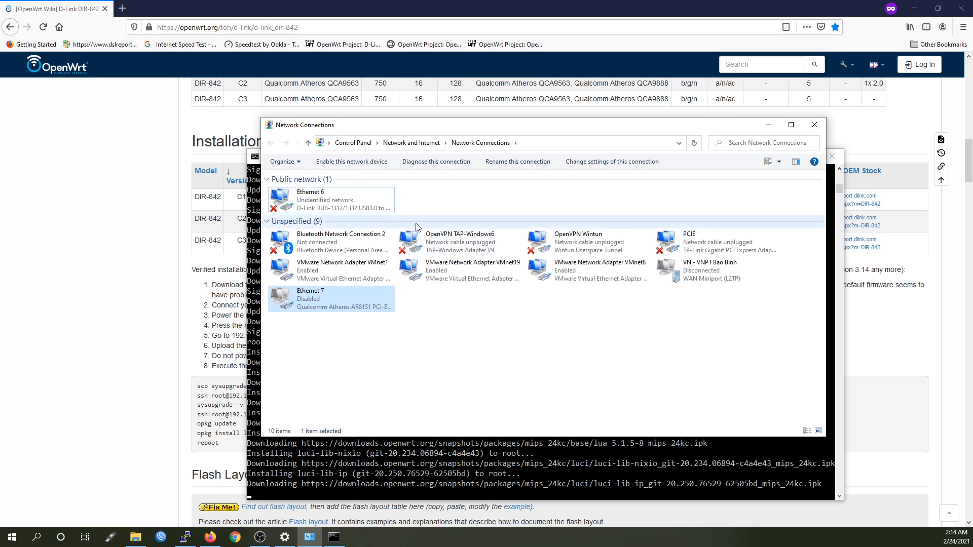
Check Ethernet 6's connection status details while LuCI finishes installing
left_click(337, 199)
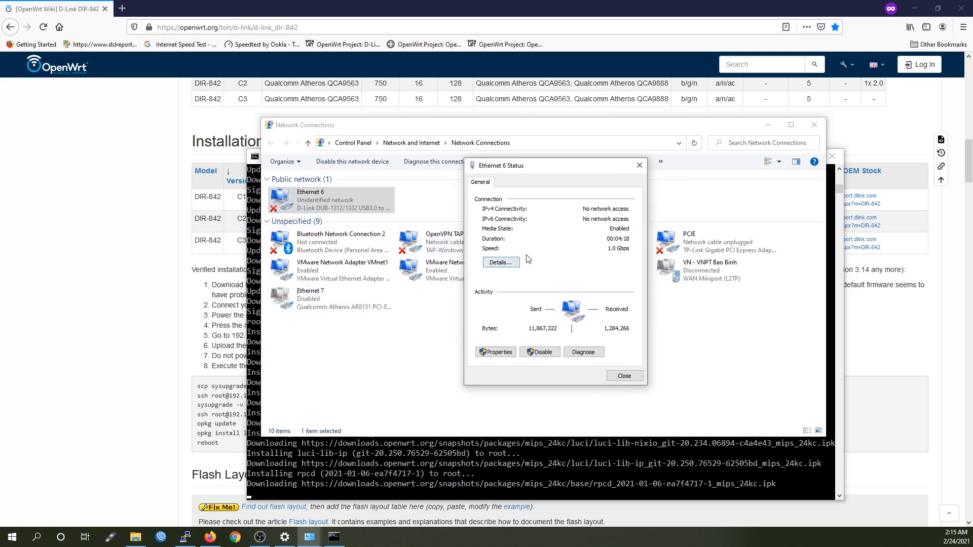
left_click(502, 263)
left_click(647, 170)
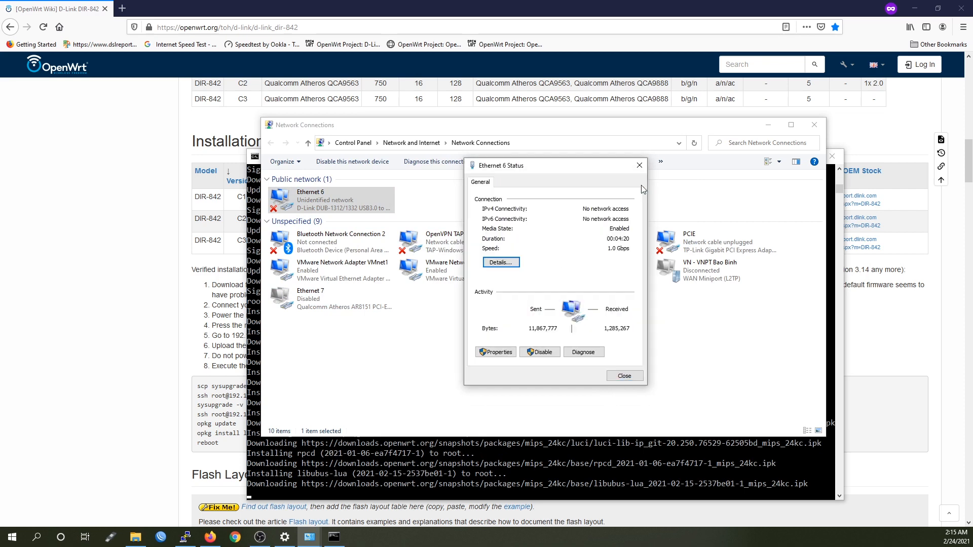
left_click(640, 165)
left_click(254, 385)
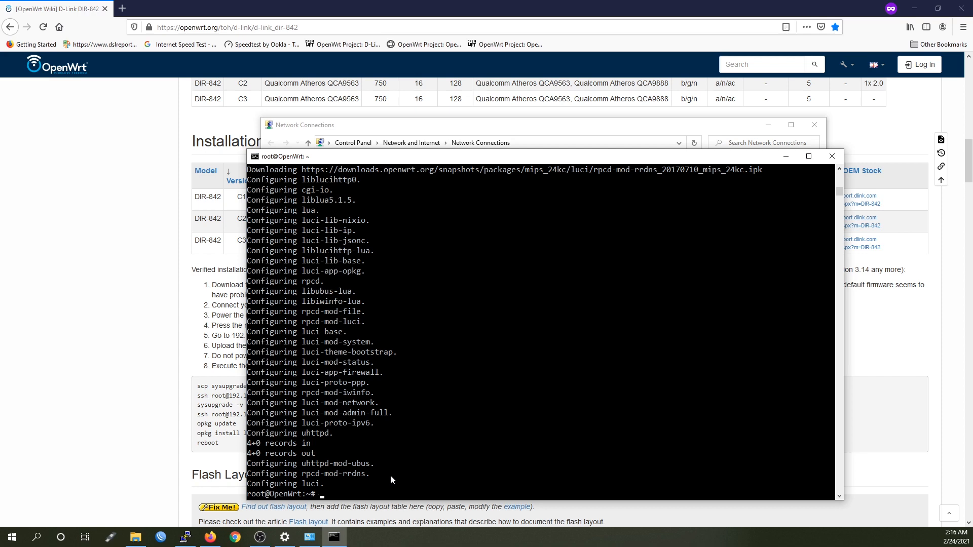
In a private Firefox window, open 192.168.1.1 and log in to LuCI as root
left_click(155, 408)
key("ctrl+t")
type("192.16")
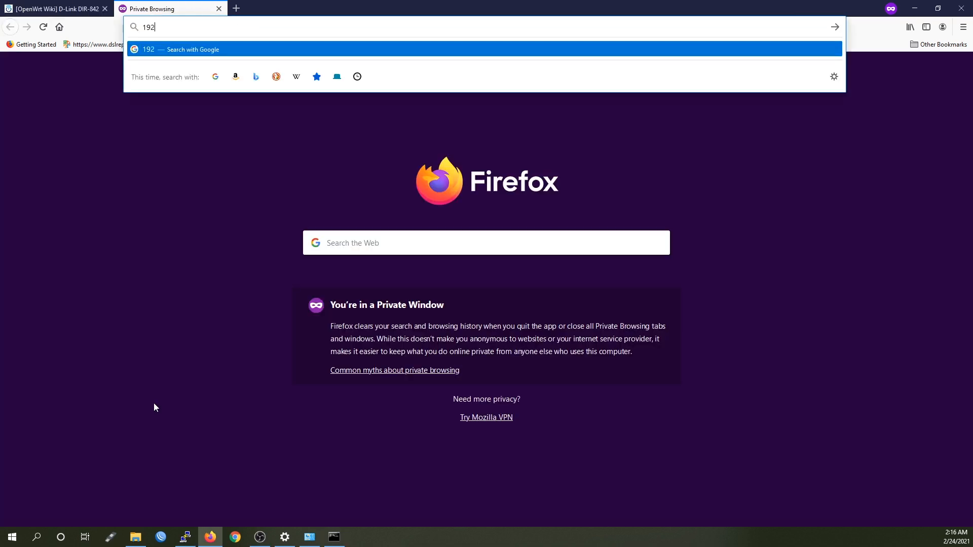
type(".168.1.1")
key("Return")
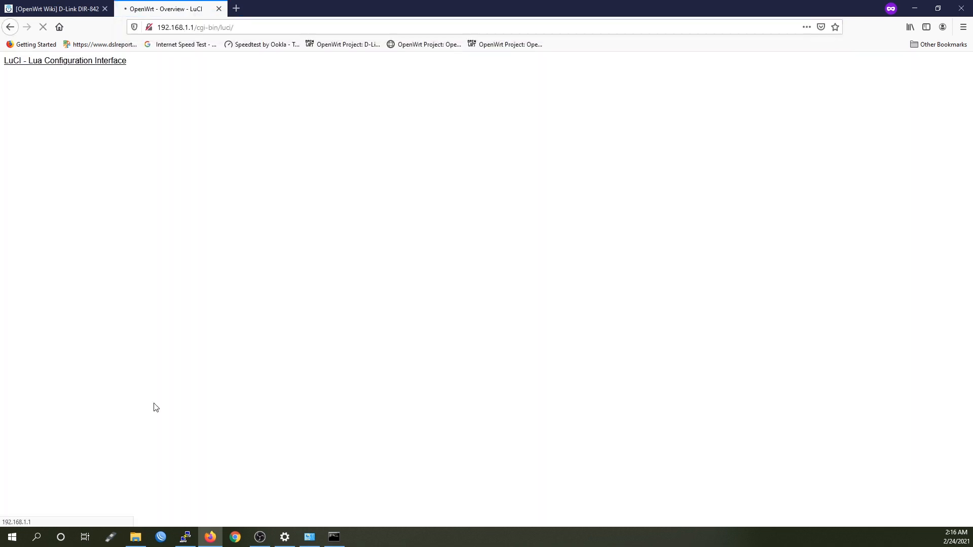
type("root")
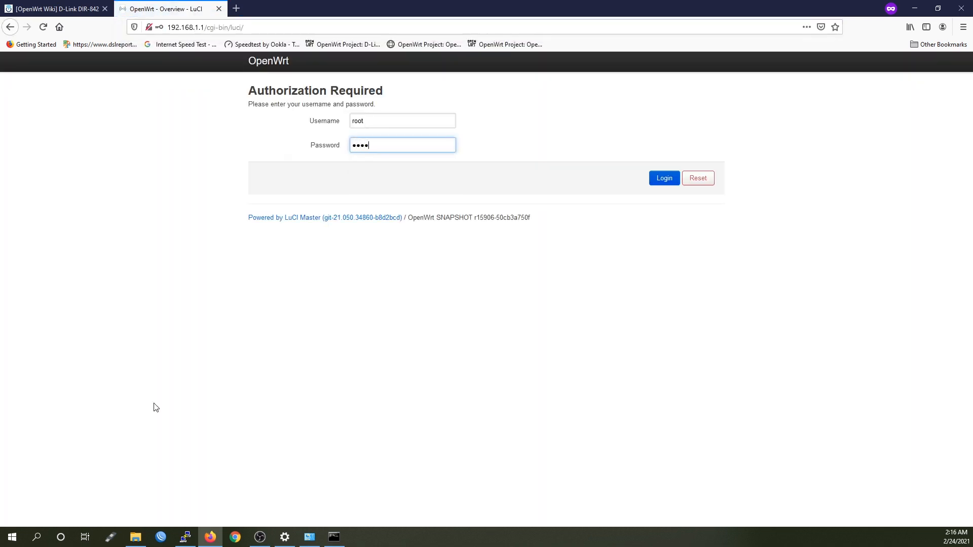
key("Return")
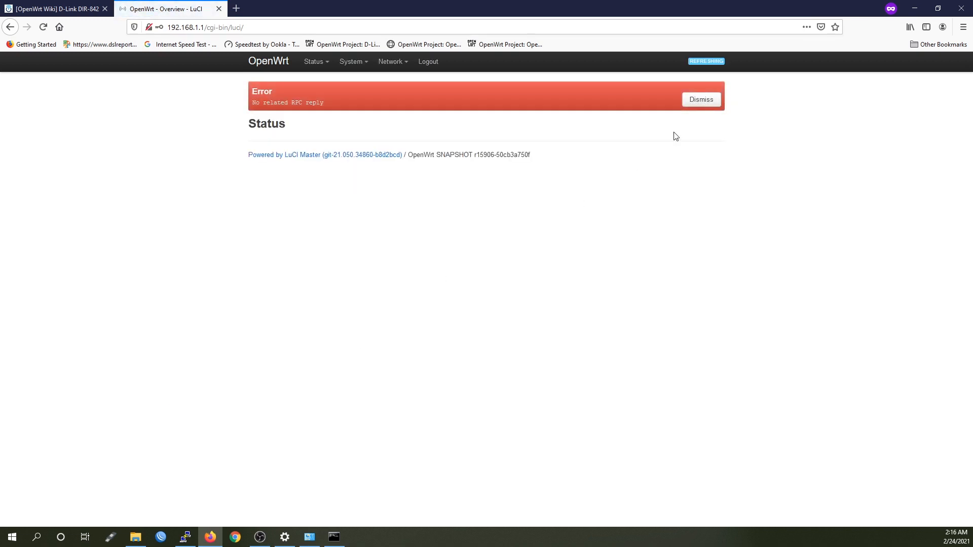
Dismiss the 'No related RPC reply' error, reload the Status page, and review the system details
left_click(702, 99)
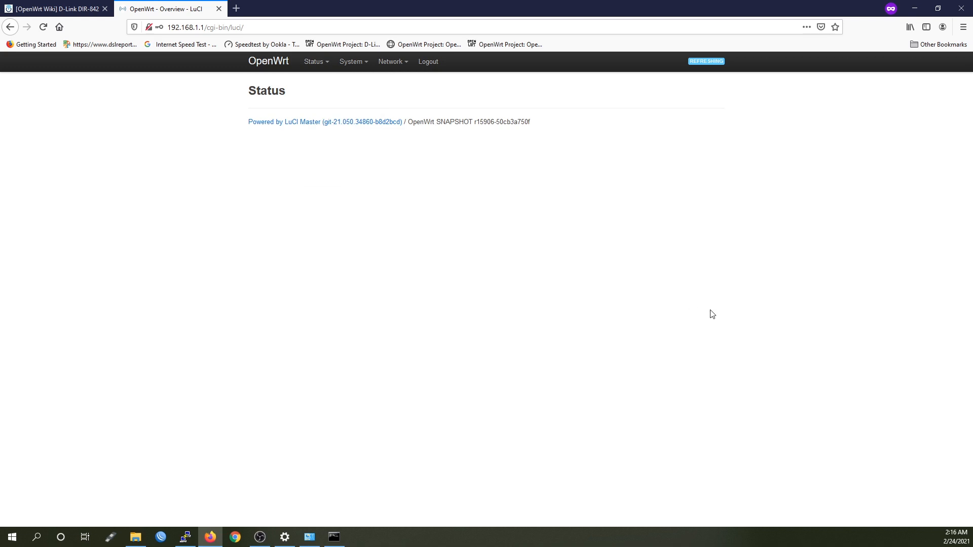
key("F5")
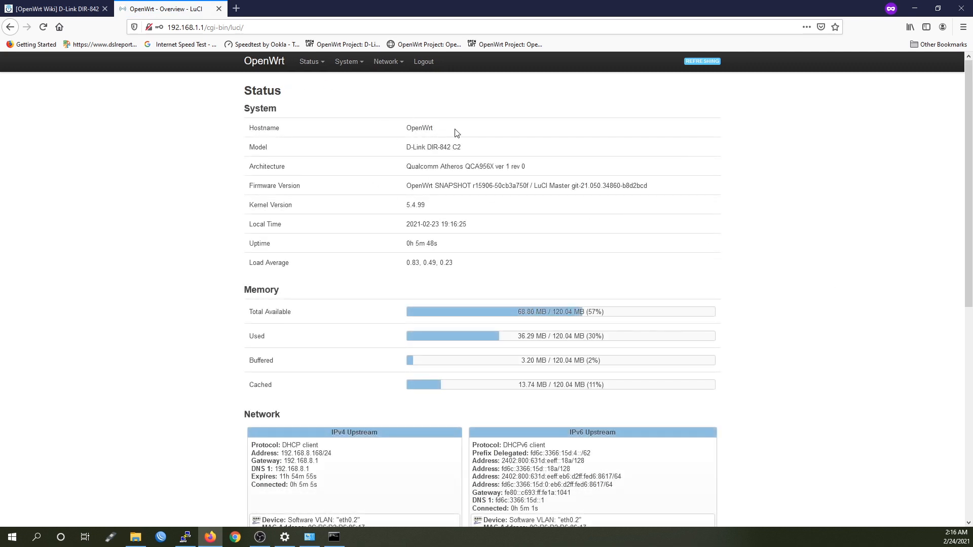
scroll(547, 286, "down", 1)
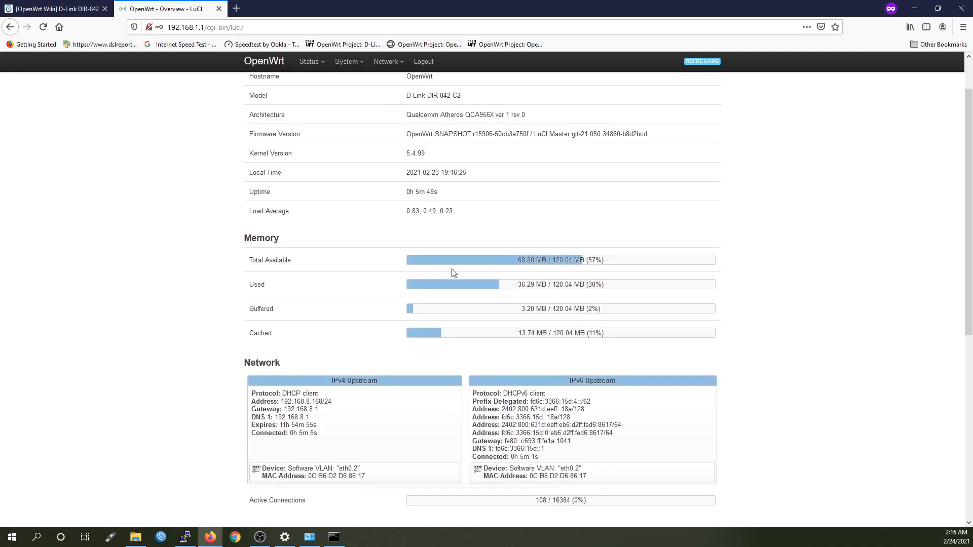
scroll(455, 270, "up", 1)
left_click_drag(406, 128, 662, 249)
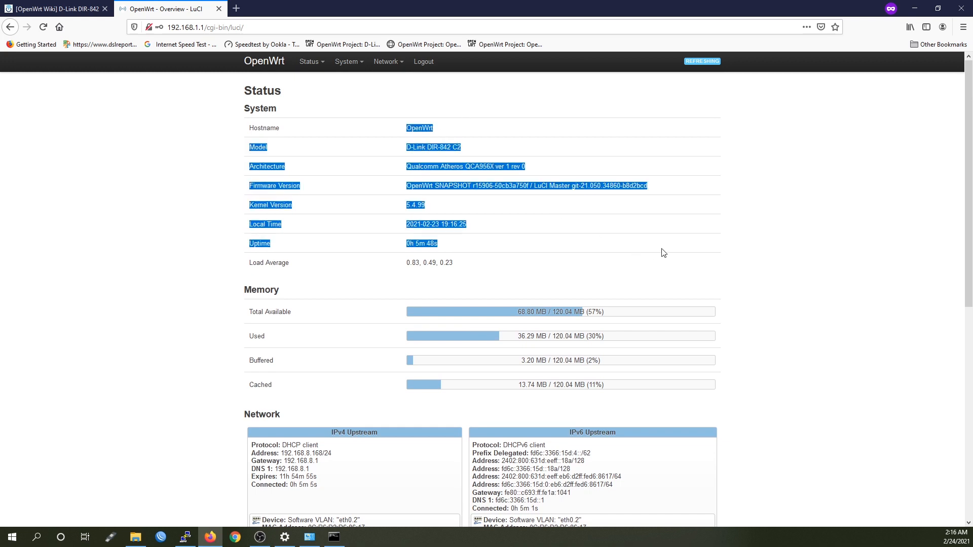
left_click(669, 250)
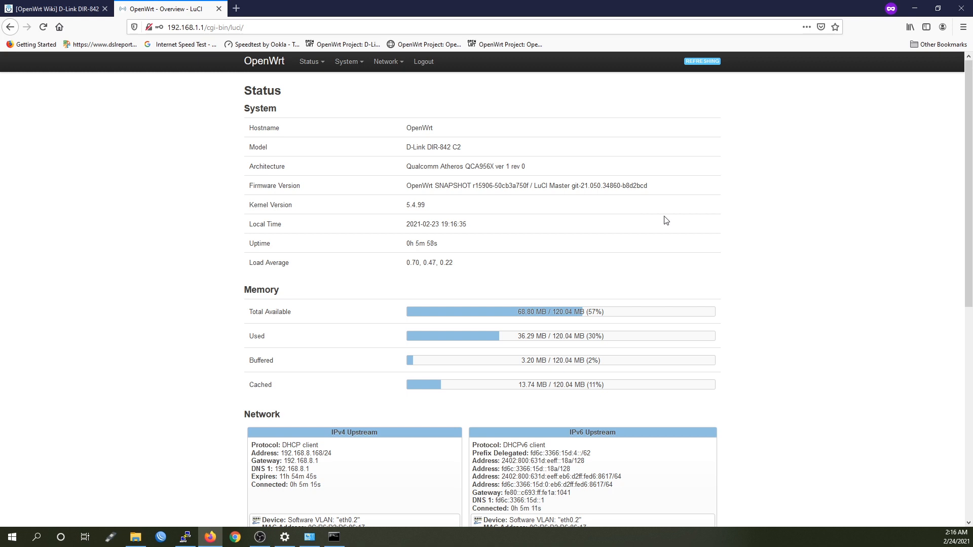
key("alt+Tab")
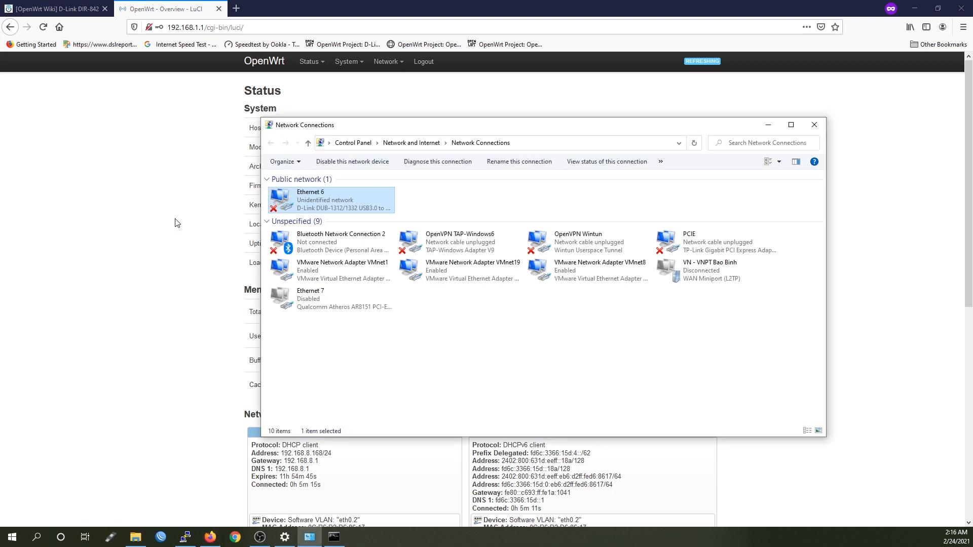
Confirm Ethernet 6's IPv4 settings stay on automatic addressing and close its properties
right_click(320, 201)
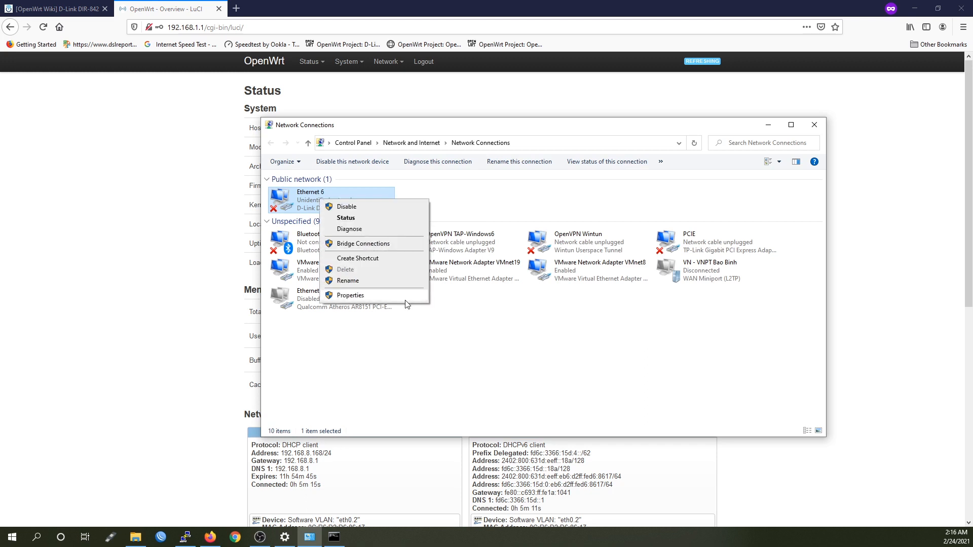
left_click(394, 299)
double_click(373, 274)
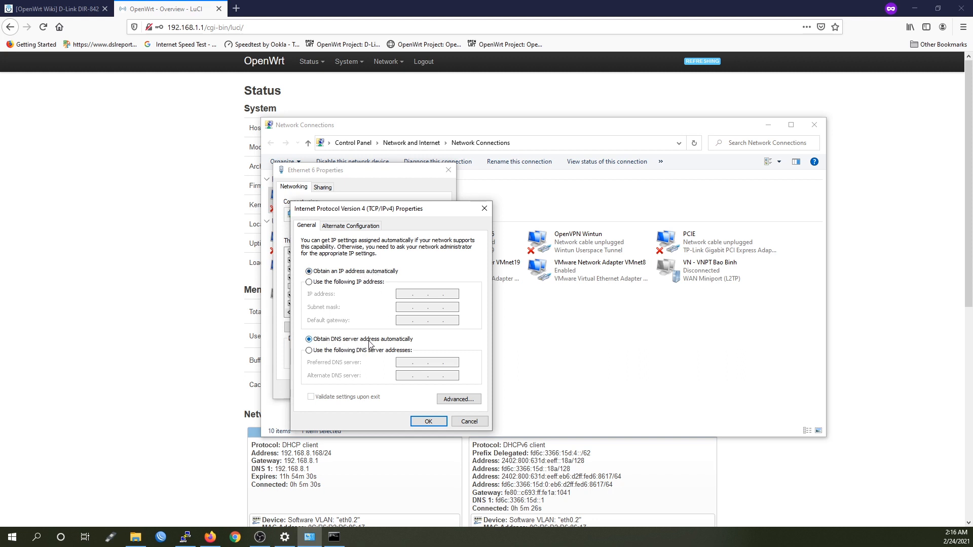
left_click(427, 421)
left_click(391, 390)
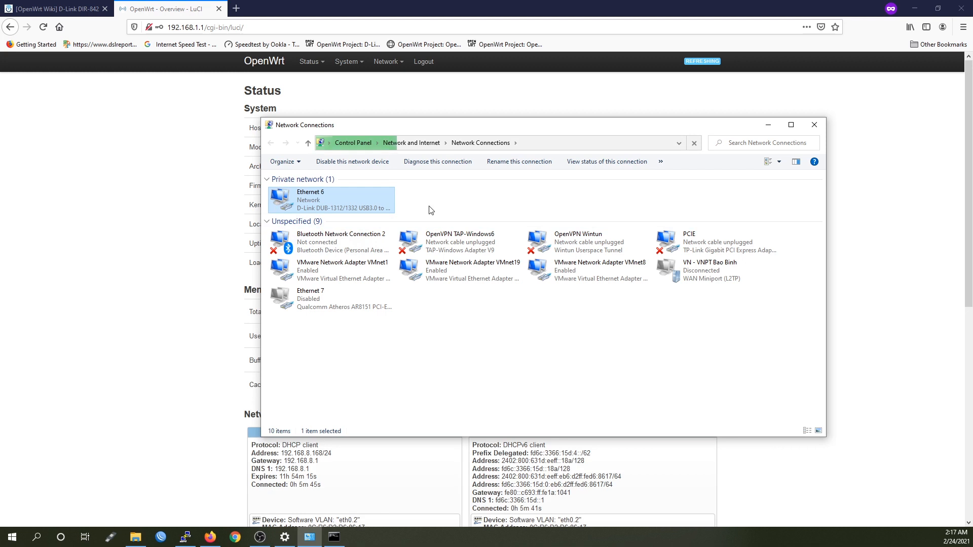
Check Ethernet 6's status details for internet access via DHCP address 192.168.1.247
double_click(338, 202)
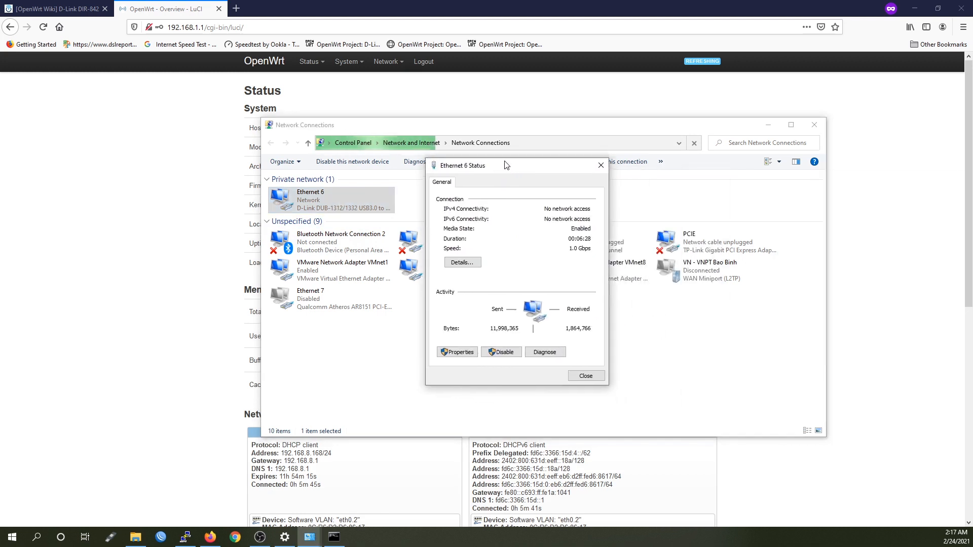
left_click(459, 263)
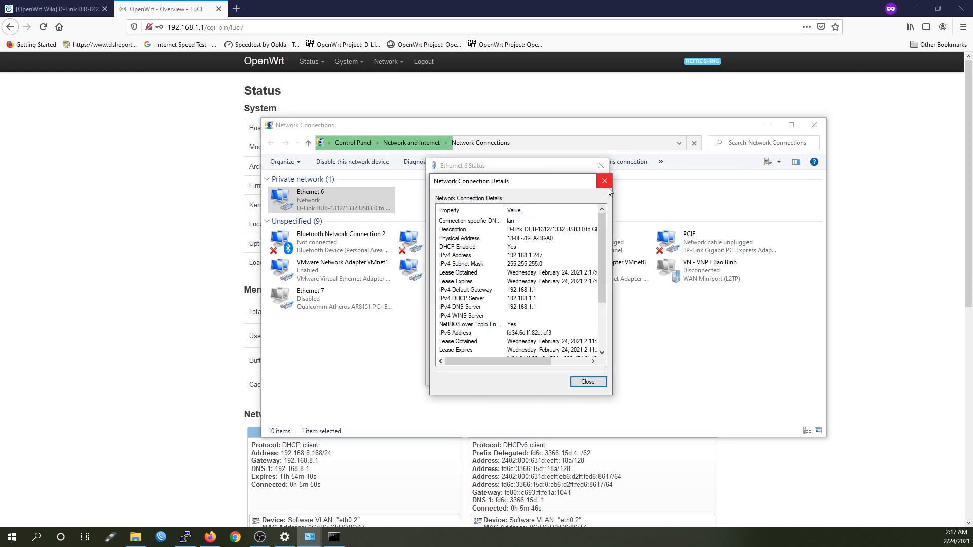
left_click(604, 181)
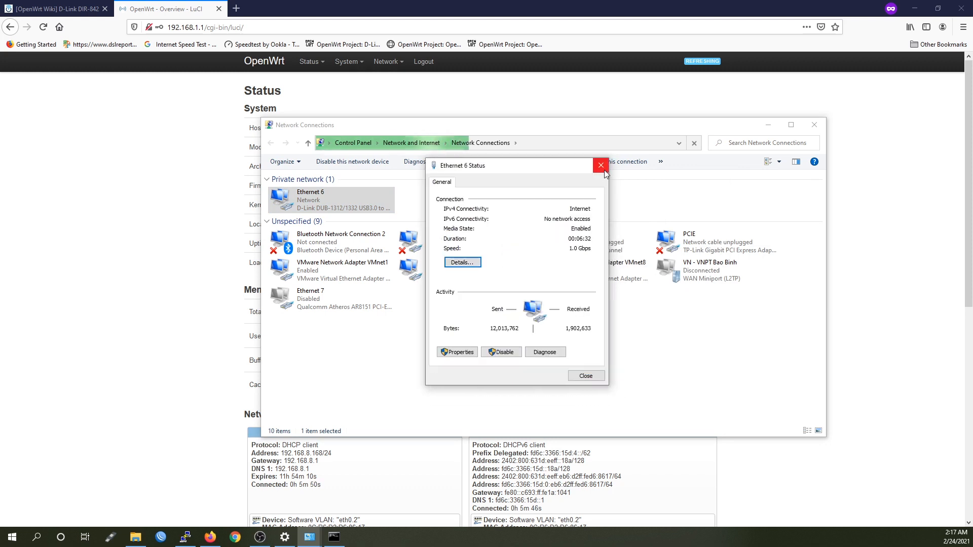
left_click(604, 169)
Review LuCI's Status overview: kernel 5.4.99, firmware version, and both wireless radios disabled
left_click(122, 216)
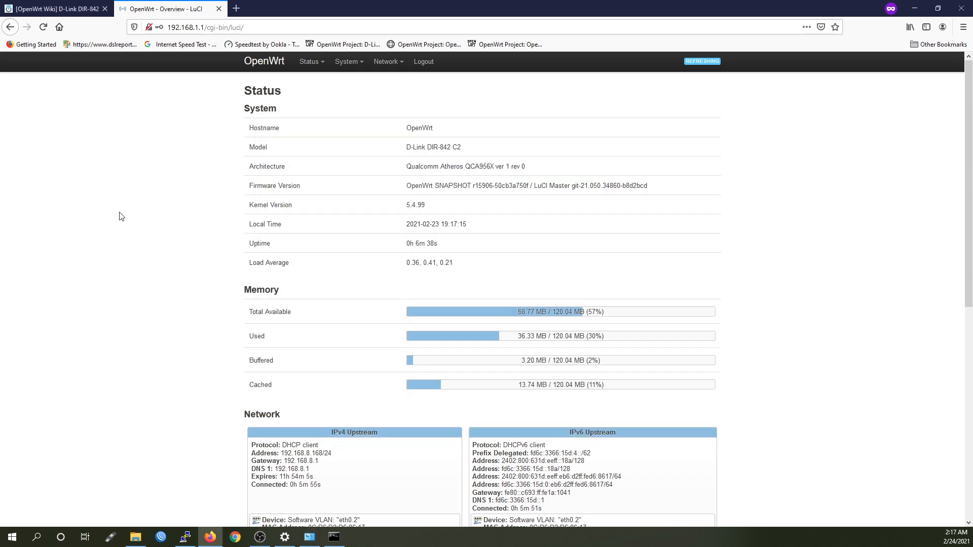
mouse_move(310, 61)
left_click(317, 84)
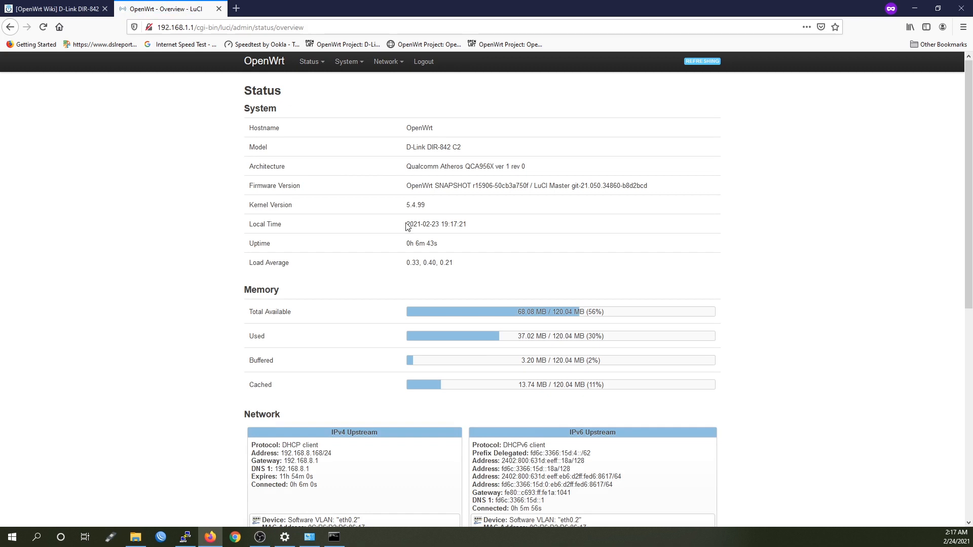
left_click_drag(407, 208, 449, 206)
left_click(502, 204)
left_click_drag(675, 189, 405, 183)
scroll(558, 312, "down", 2)
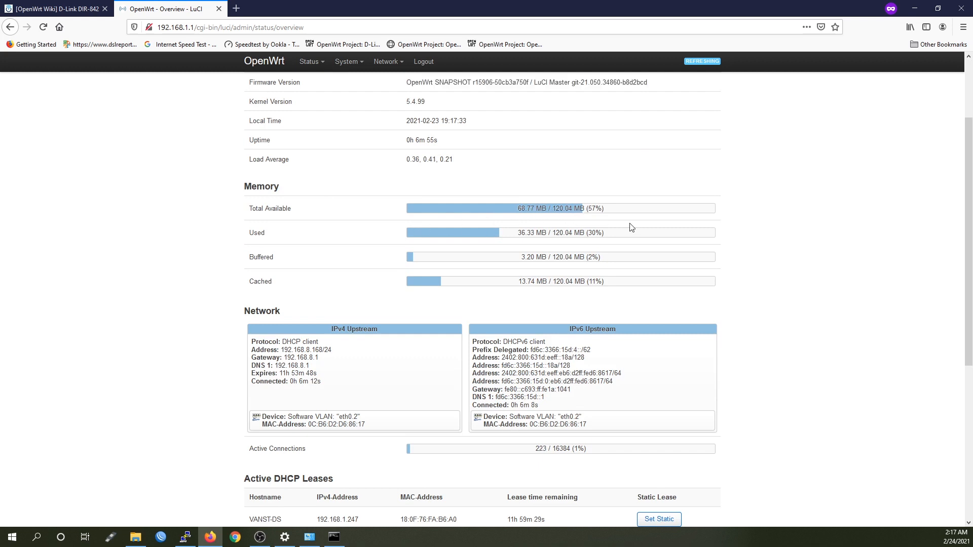
scroll(634, 224, "down", 2)
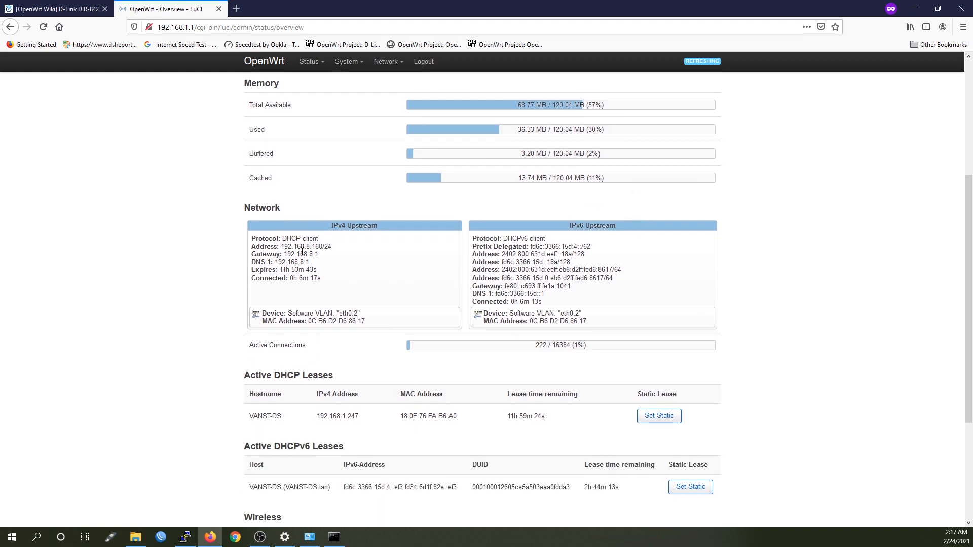
scroll(381, 303, "down", 2)
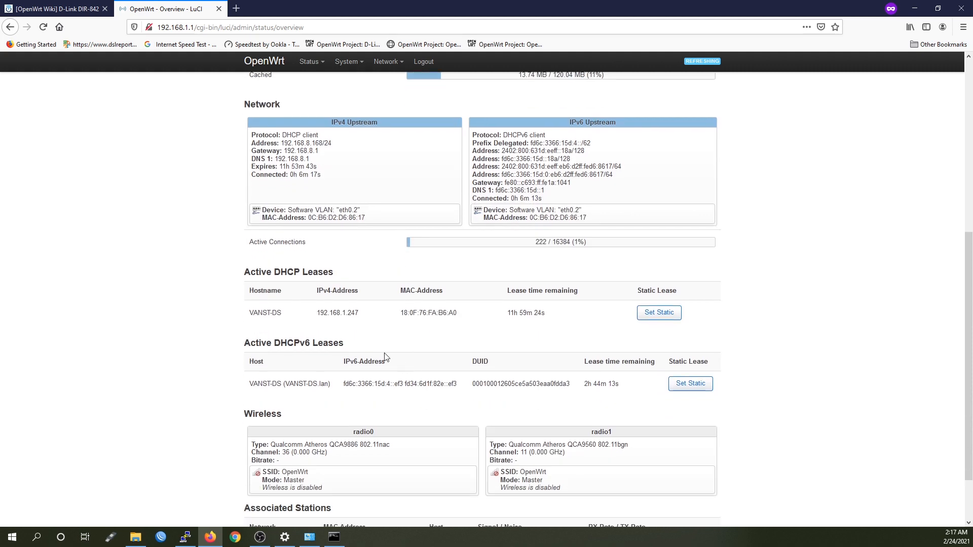
scroll(383, 284, "up", 6)
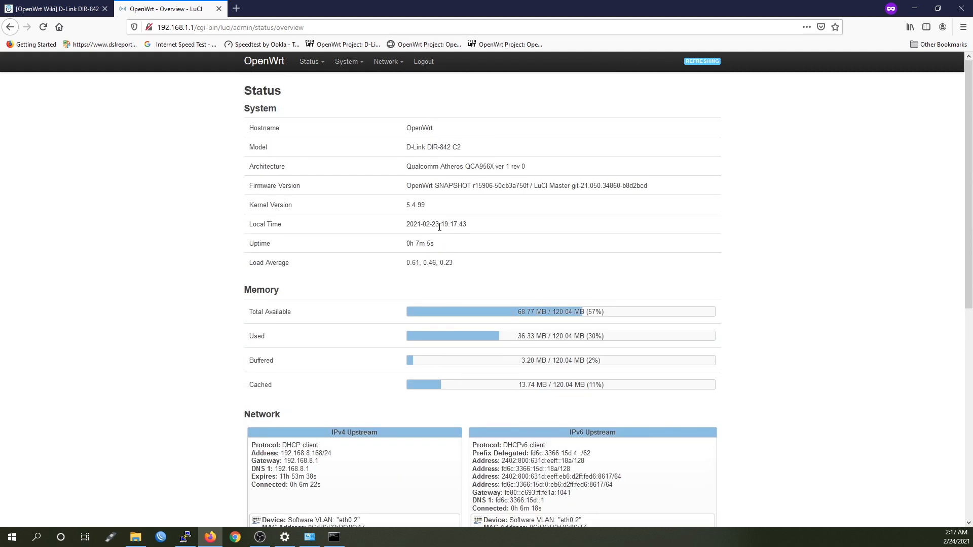
mouse_move(386, 62)
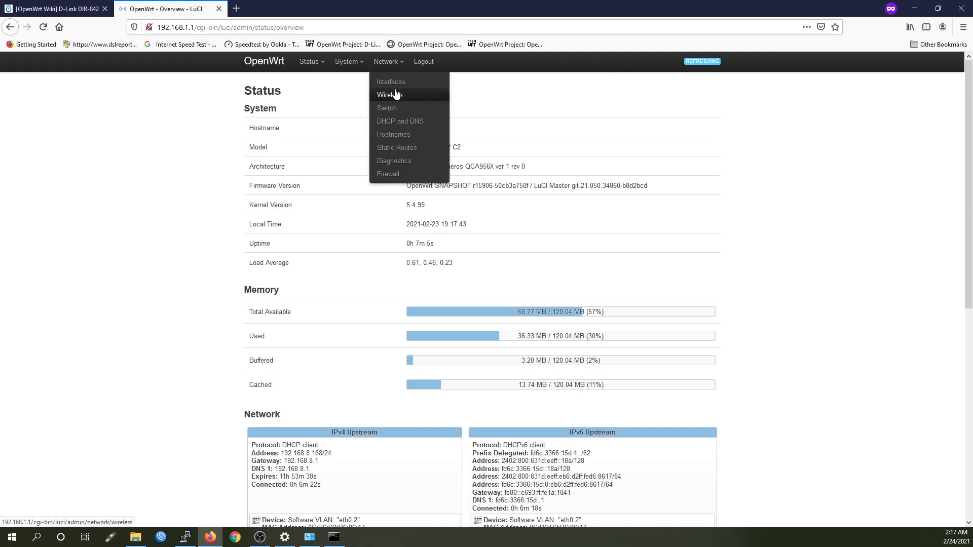
On the Network > Wireless page, enable the 5 GHz OpenWrt network on radio0
left_click(388, 99)
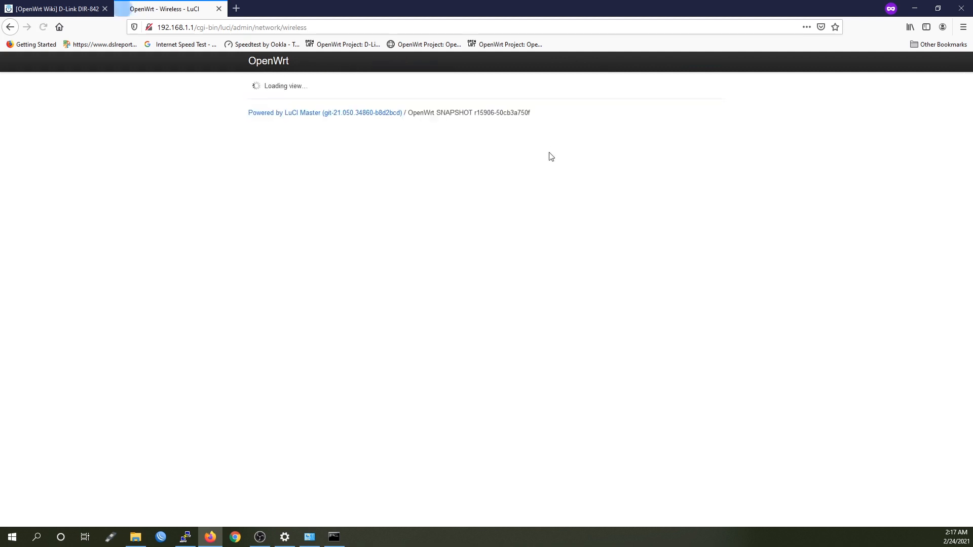
left_click(595, 144)
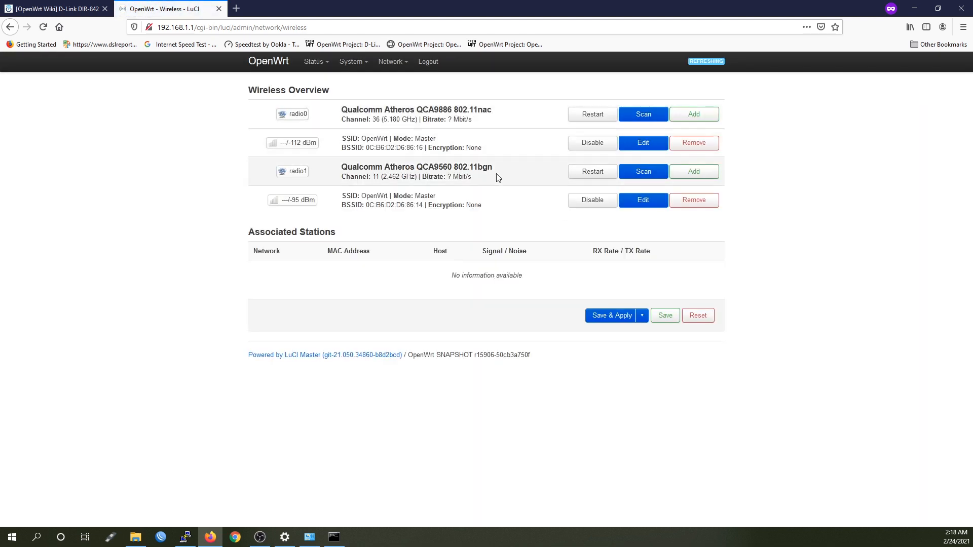
left_click_drag(494, 167, 470, 167)
left_click(491, 167)
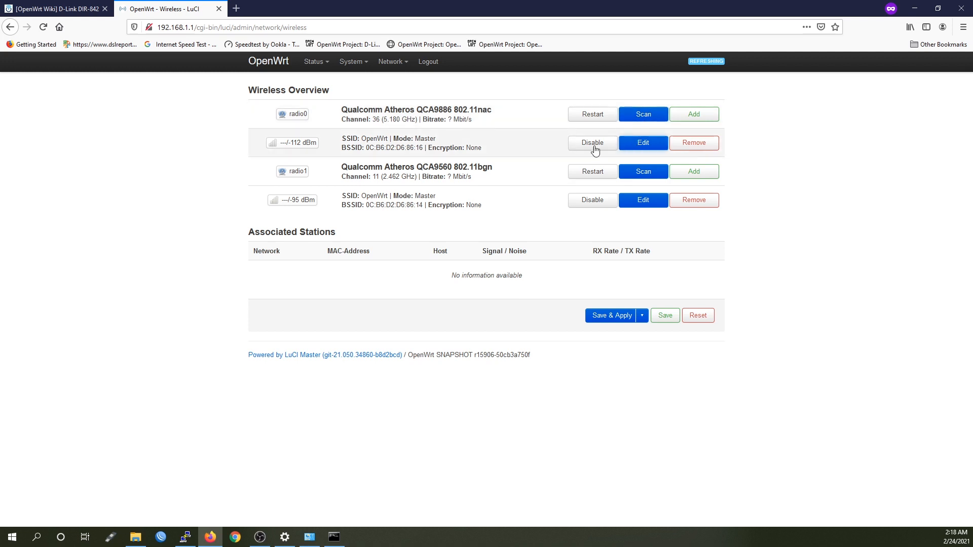
Rename radio0's network to OpenWrt-5G and set WPA2-PSK encryption with a network key
left_click(648, 147)
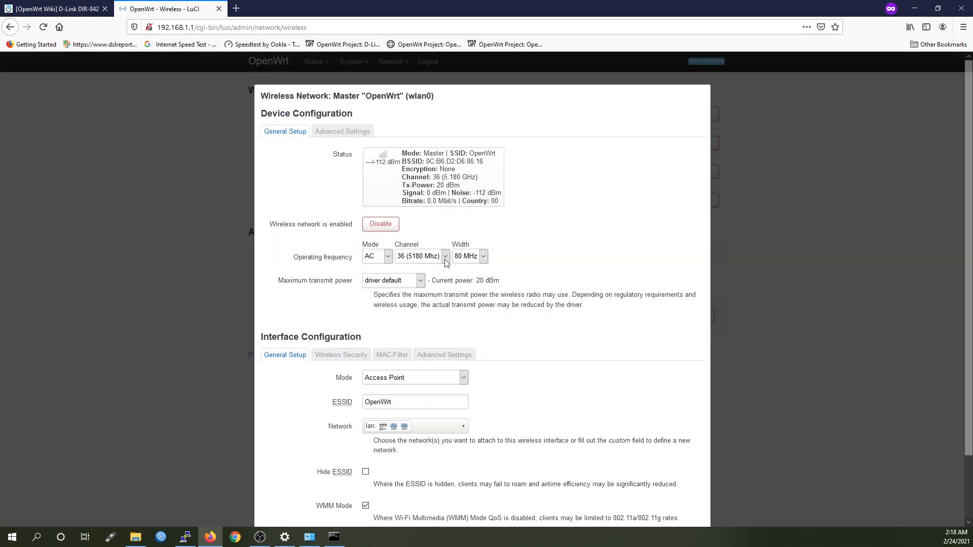
scroll(459, 335, "down", 3)
left_click(408, 327)
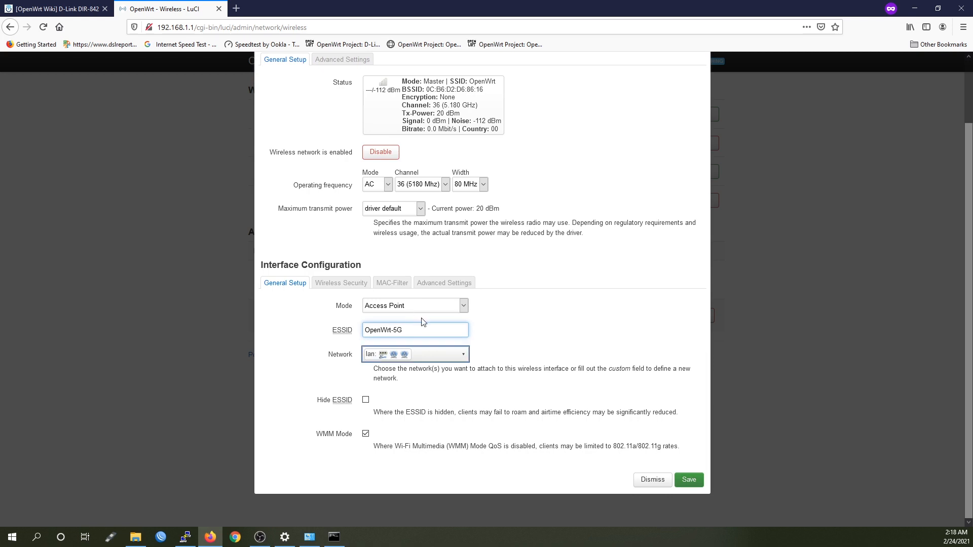
left_click(344, 285)
left_click(430, 383)
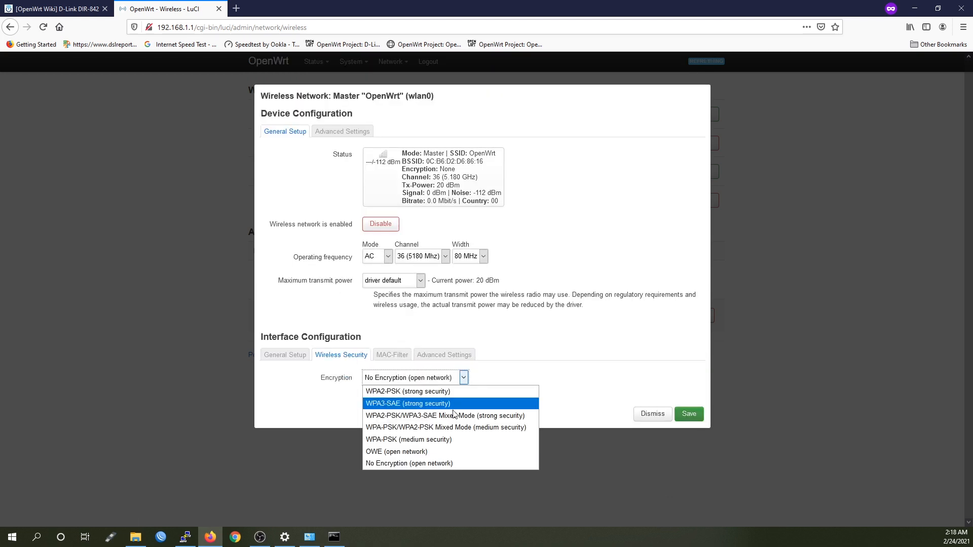
left_click(398, 393)
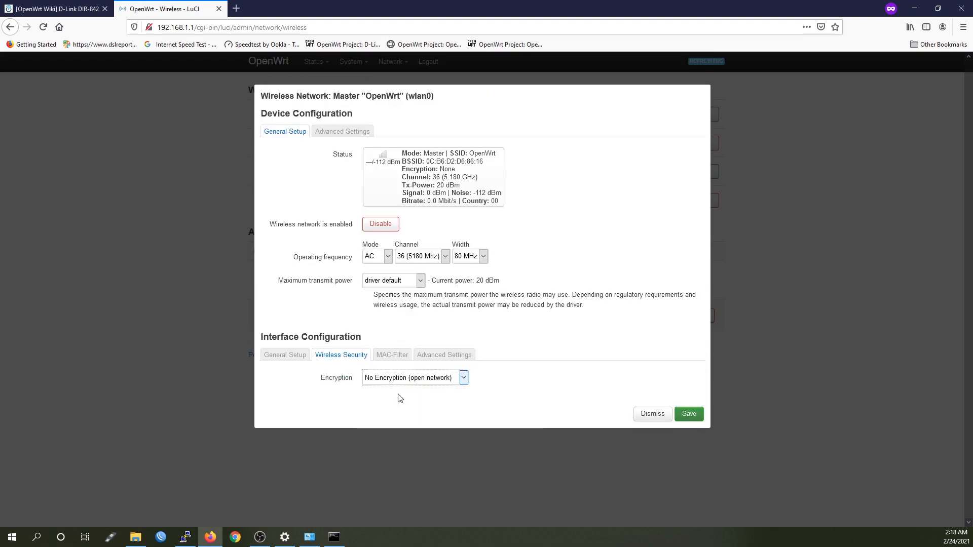
left_click(392, 426)
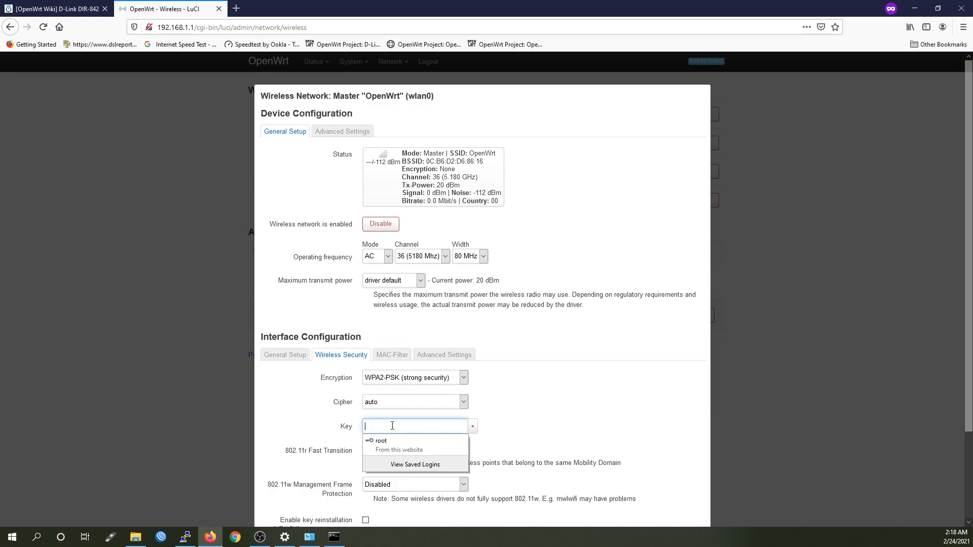
type("••••••••")
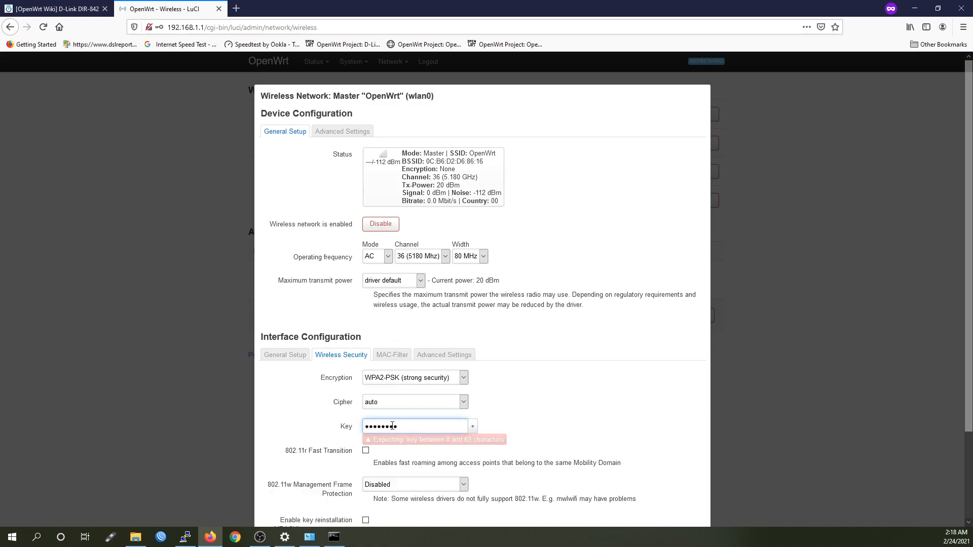
key("Tab")
Look over the MAC filter and advanced interface options, then save the 5 GHz network
left_click(393, 354)
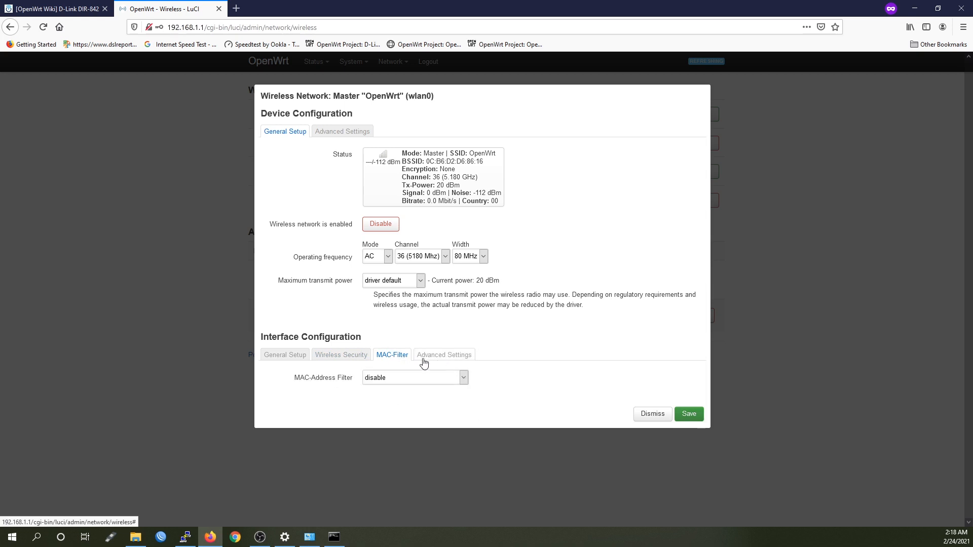
left_click(441, 355)
left_click(285, 354)
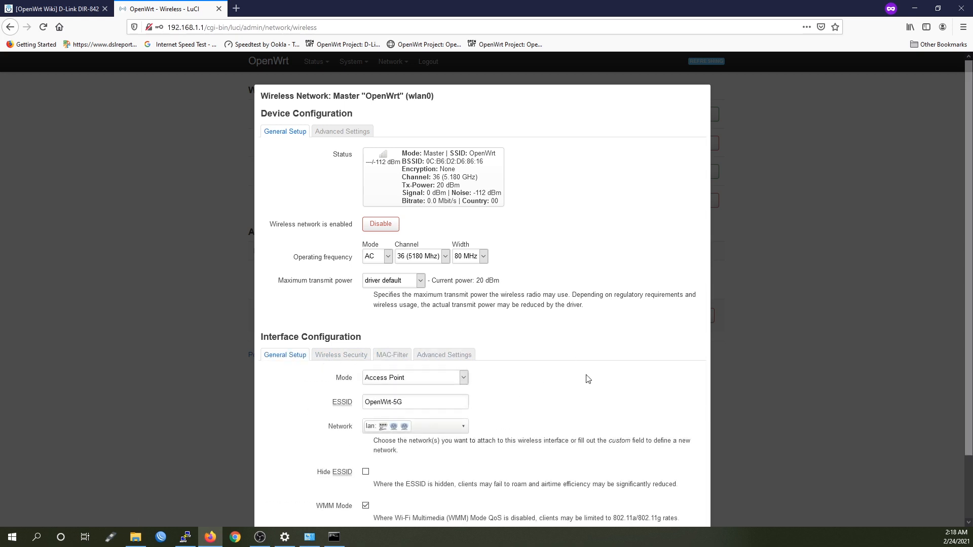
scroll(700, 454, "down", 3)
left_click(687, 481)
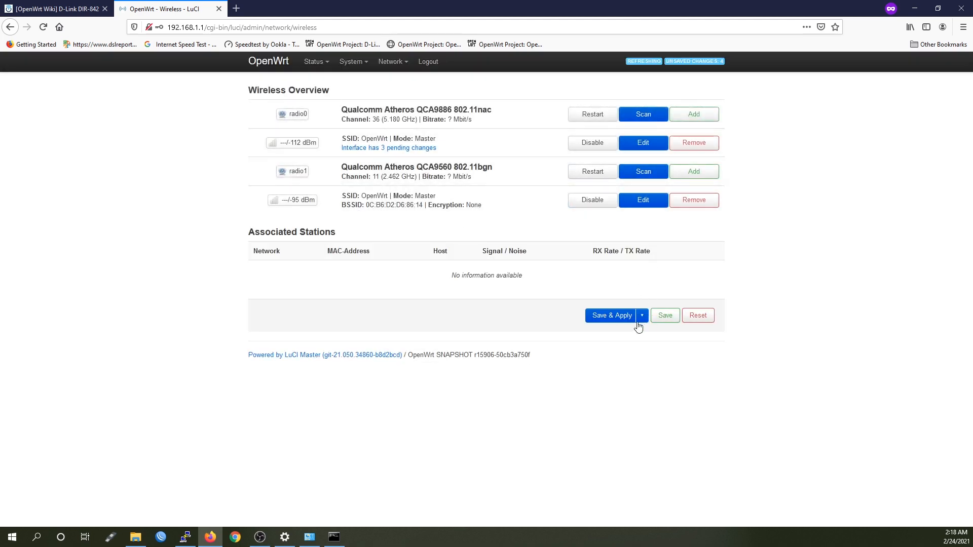
Save & Apply so radio0 broadcasts OpenWrt-5G with WPA2 PSK (CCMP) encryption
left_click(603, 316)
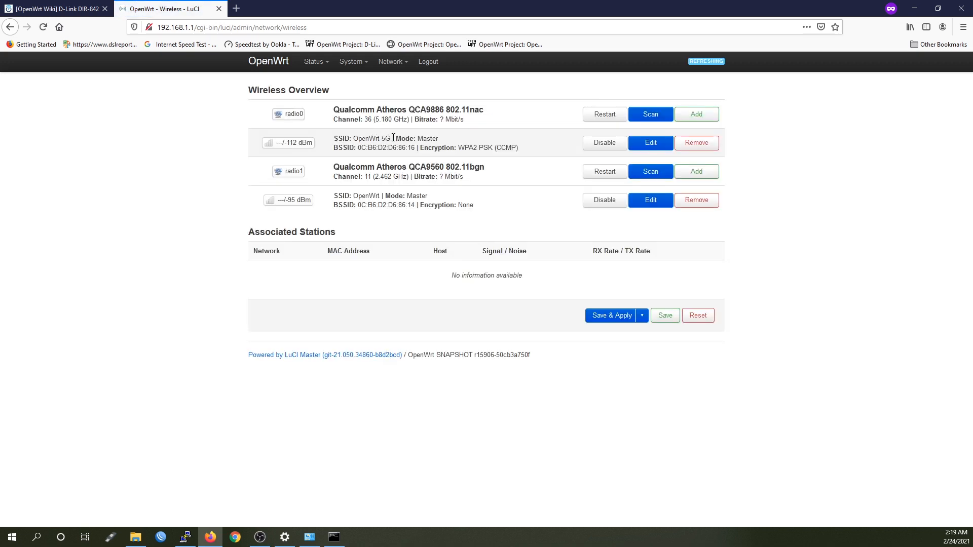
left_click_drag(394, 138, 377, 138)
left_click(443, 140)
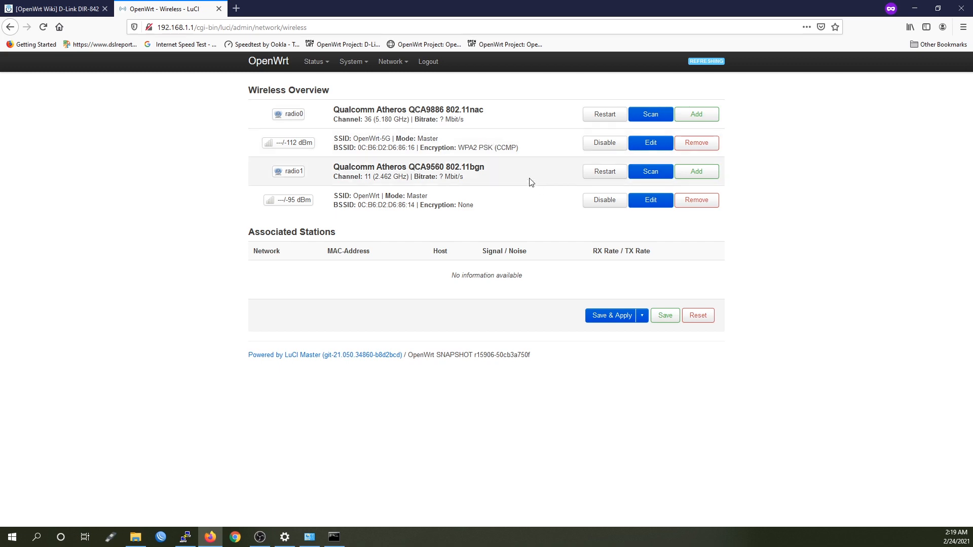
Rename radio1's network to OpenWrt-2.4G and set WPA2-PSK encryption with a network key
left_click(651, 201)
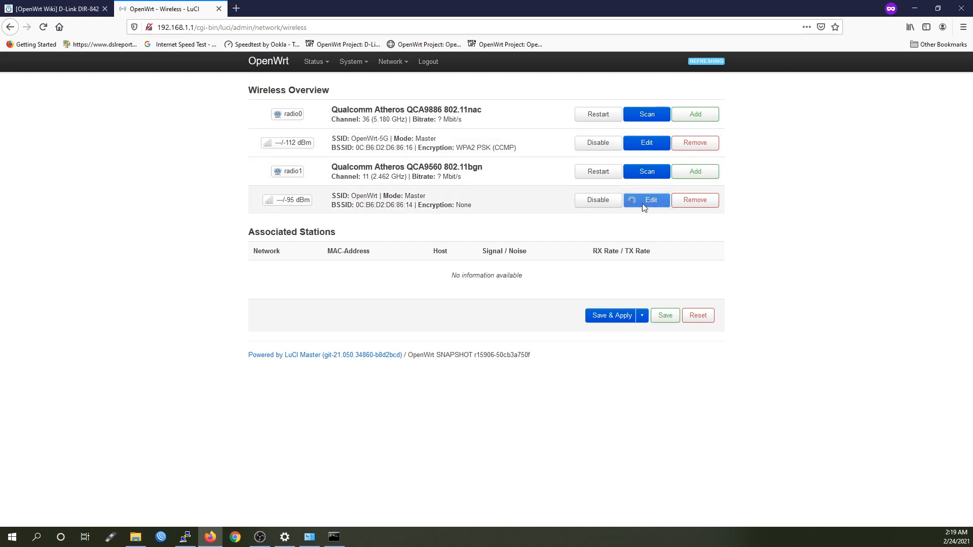
scroll(414, 370, "down", 3)
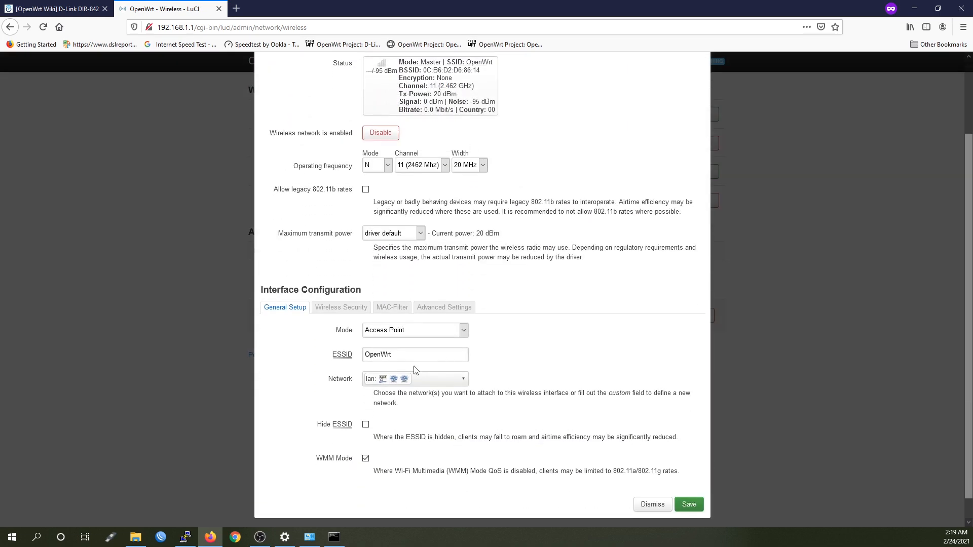
left_click(417, 356)
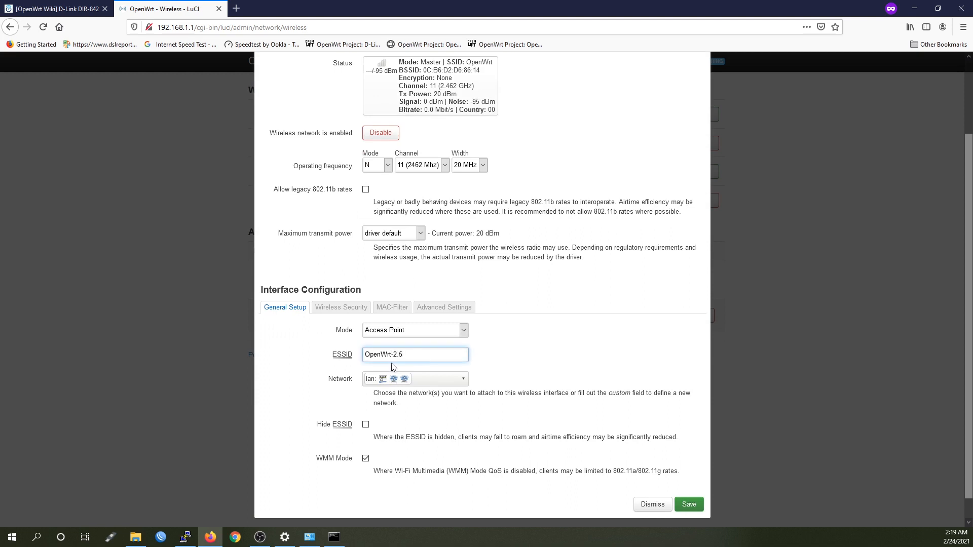
left_click(342, 309)
left_click(425, 421)
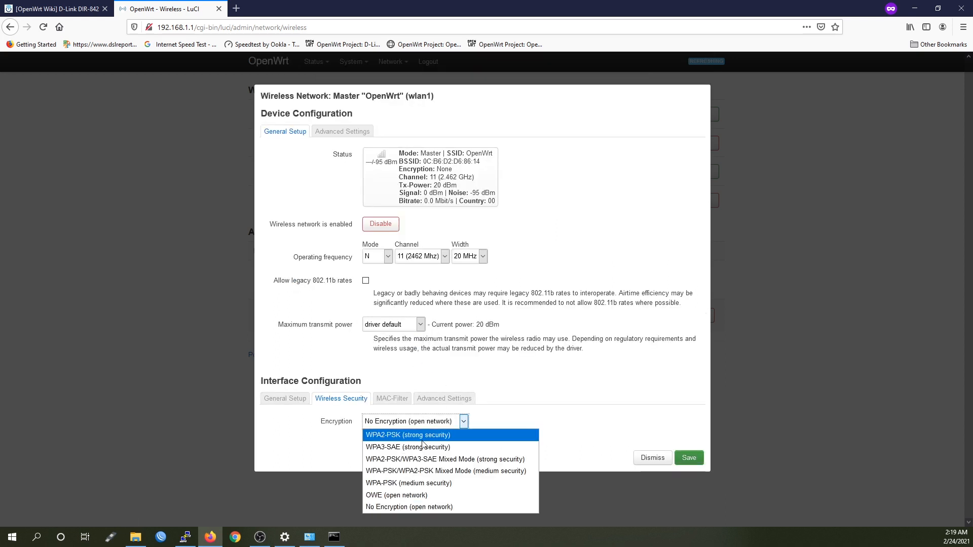
left_click(425, 440)
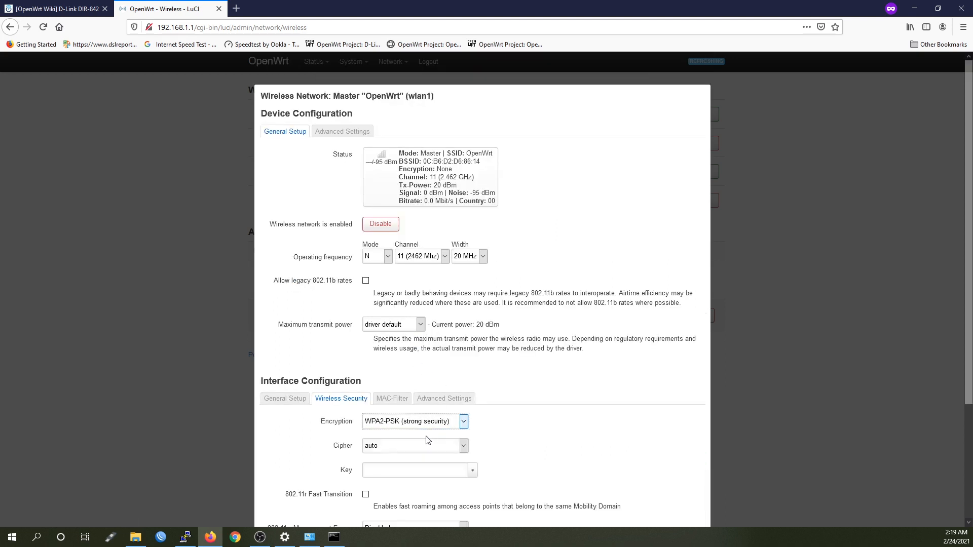
left_click(390, 470)
type("••••••••")
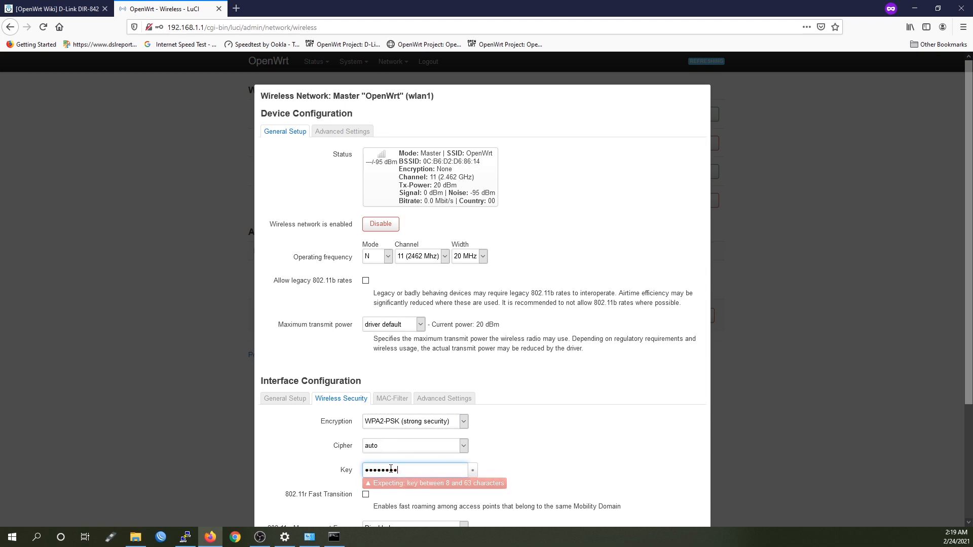
type("•")
Keep the 2.4 GHz channel at 11 (2462 MHz), save, and apply the changes
left_click(431, 256)
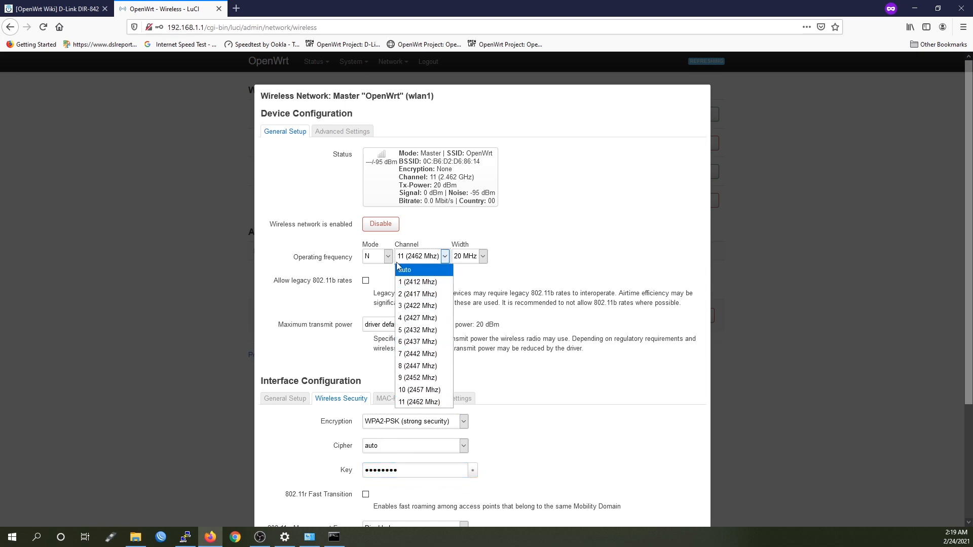
left_click(552, 290)
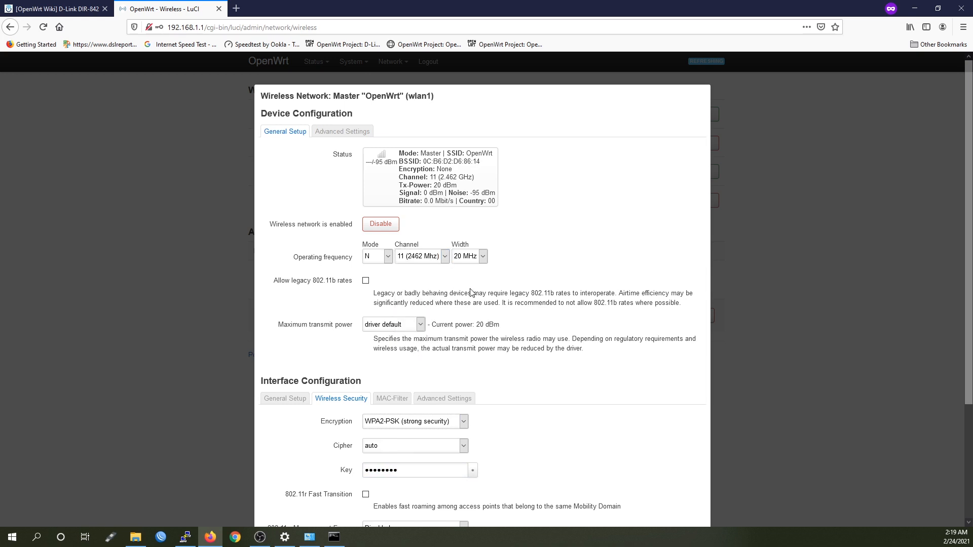
scroll(446, 271, "down", 3)
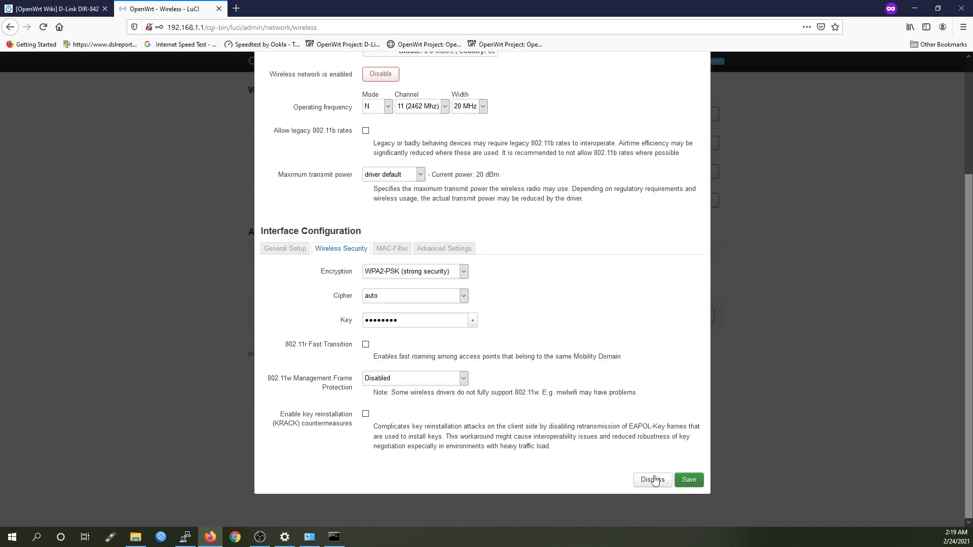
left_click(687, 479)
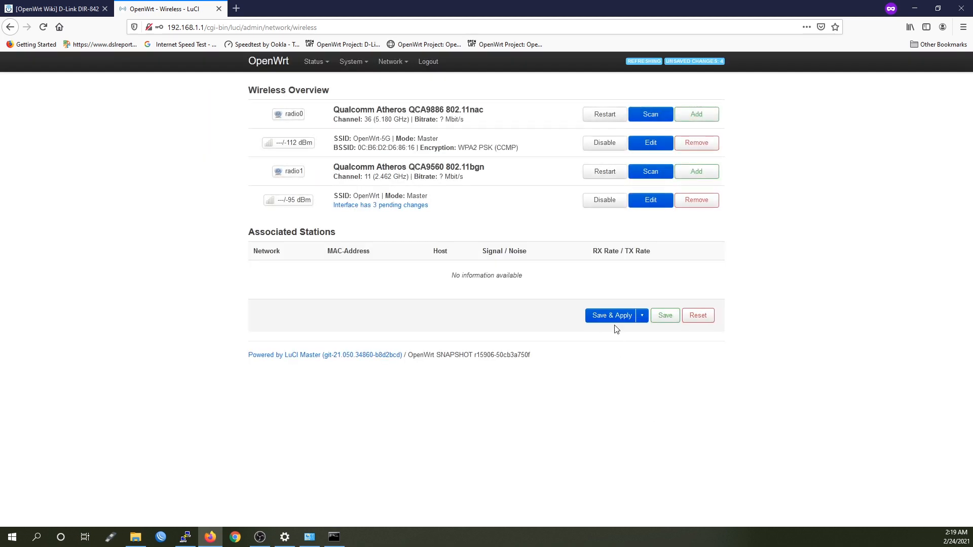
left_click(614, 320)
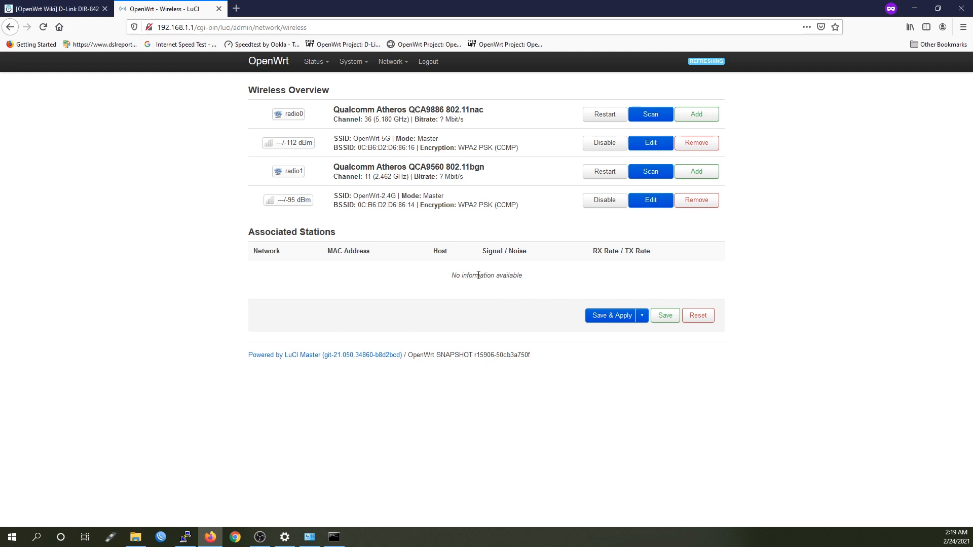
Open Status > Realtime Graphs > Traffic and view the eth0.1, then eth0.2 graphs
mouse_move(315, 65)
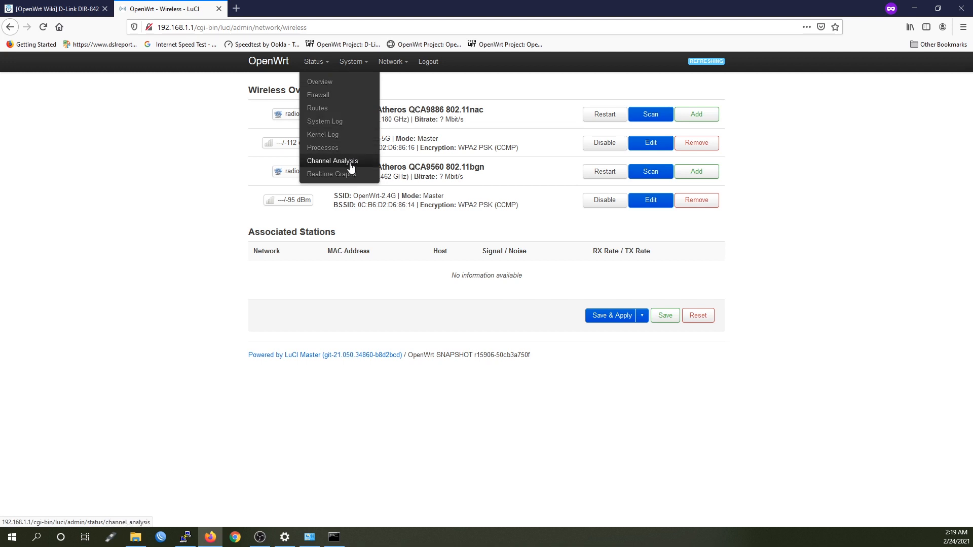
left_click(339, 175)
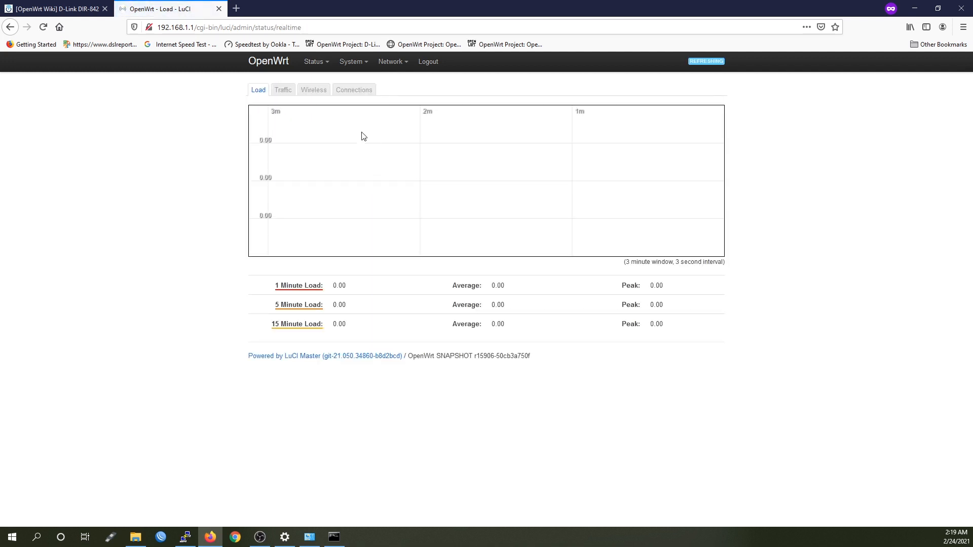
left_click(282, 95)
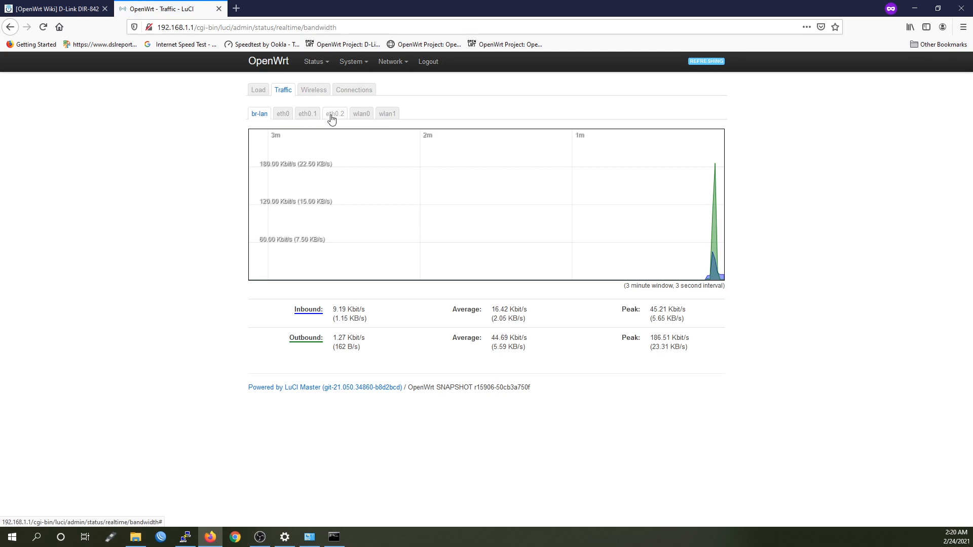
left_click(307, 118)
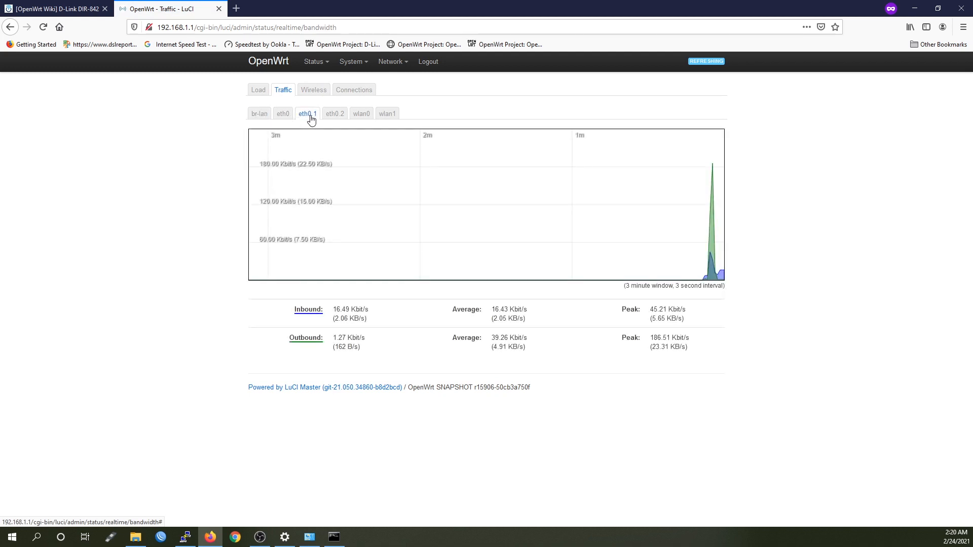
left_click(338, 119)
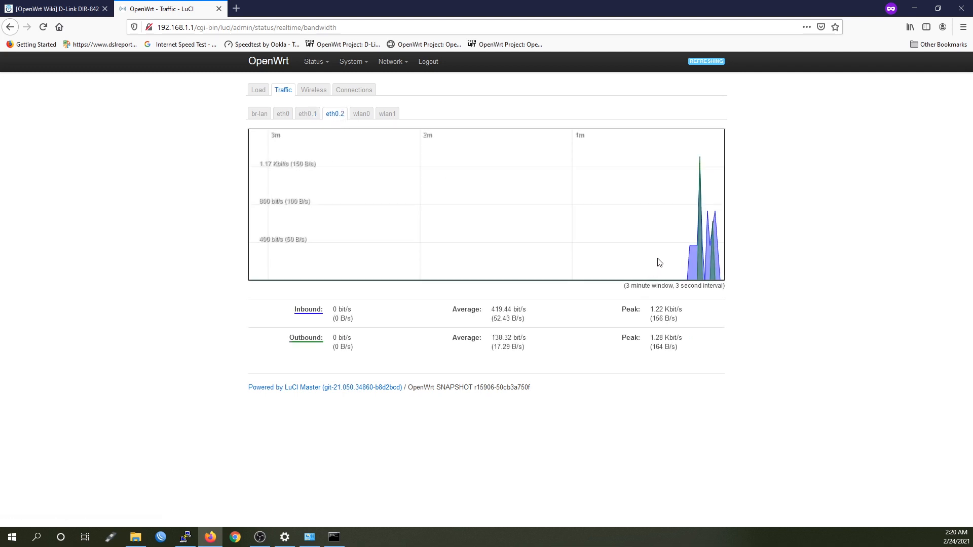
left_click(236, 9)
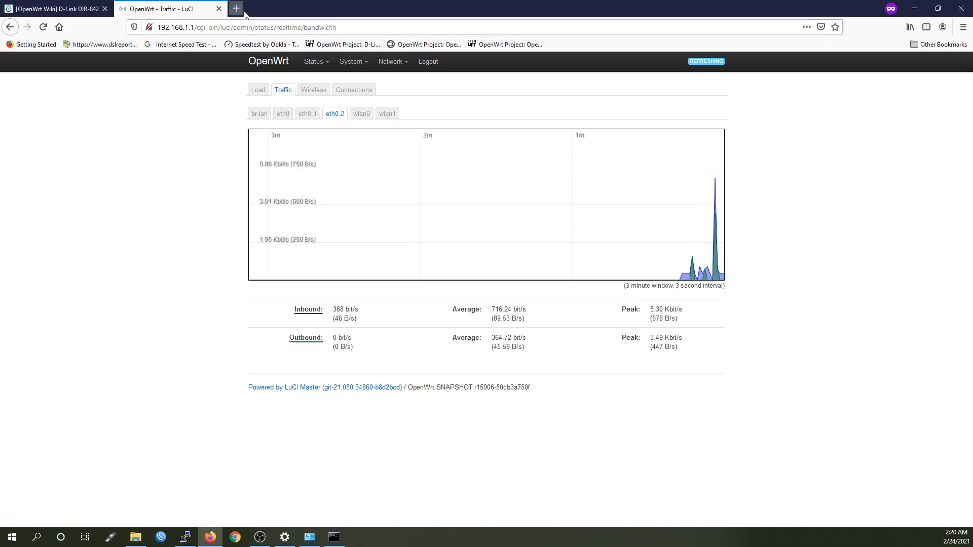
Go to youtube.com and search for the Van Tech Corner channel
type("youtube.com/")
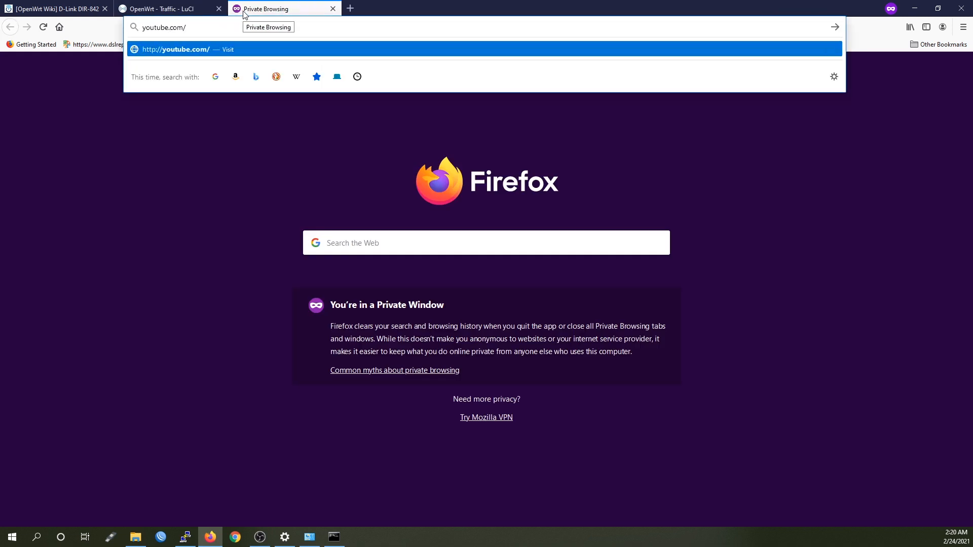
key("Return")
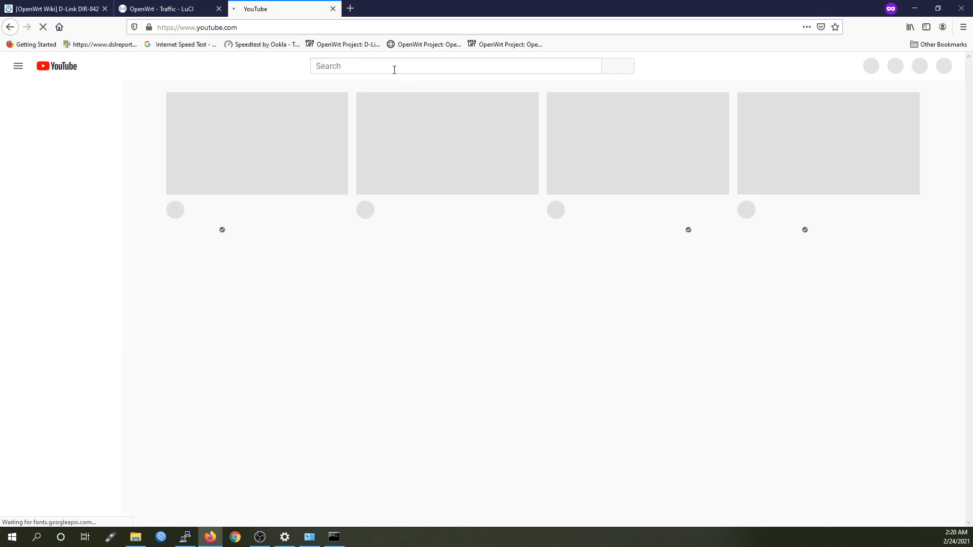
left_click(395, 68)
type("VC")
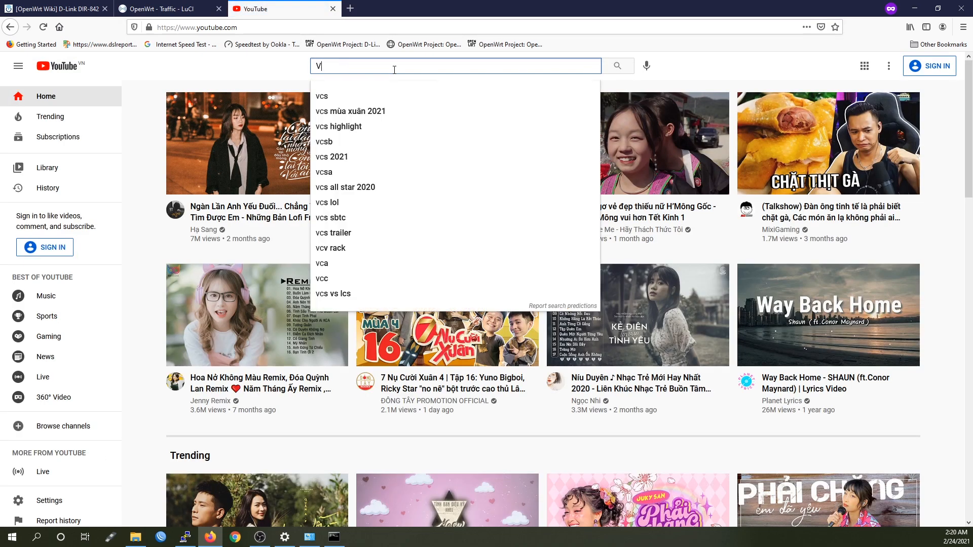
key("BackSpace")
type("an Tech Corner")
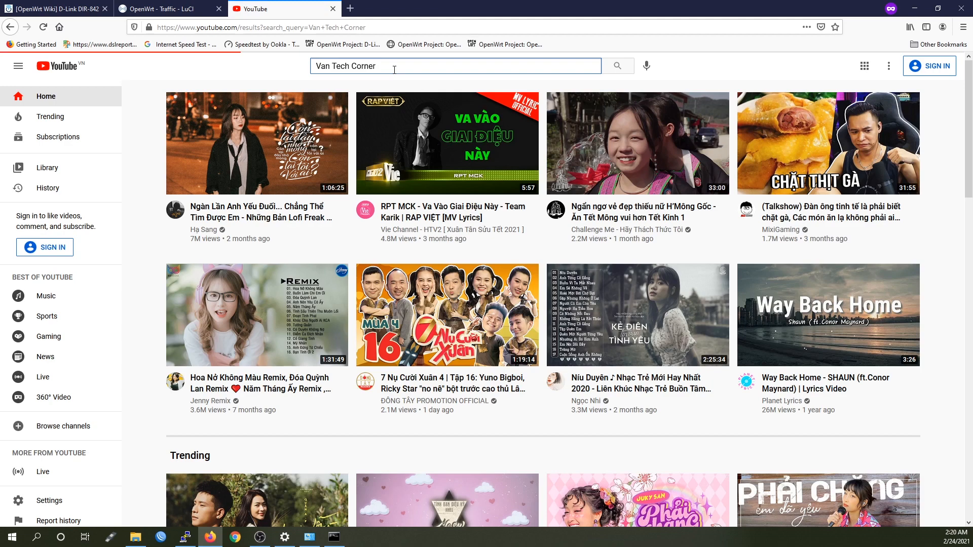
key("Return")
Open the OpenWRT Tutorial playlist, browse its videos, then return to the LuCI eth0.2 traffic graph
scroll(573, 329, "down", 4)
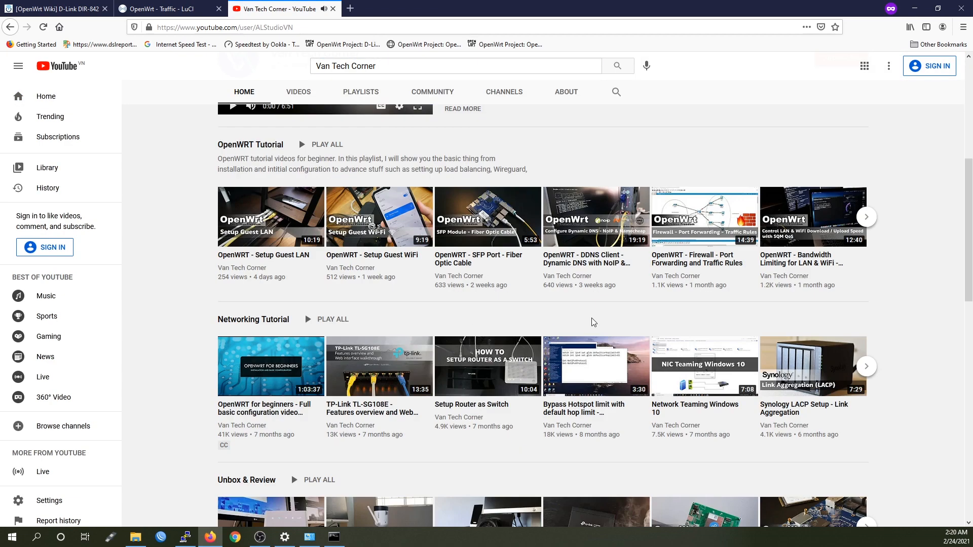
scroll(594, 322, "up", 3)
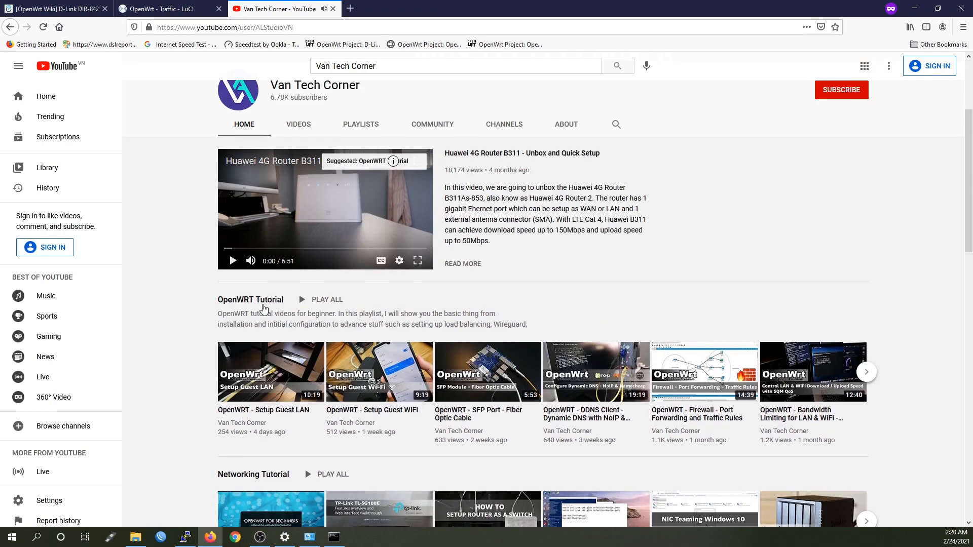
left_click(259, 303)
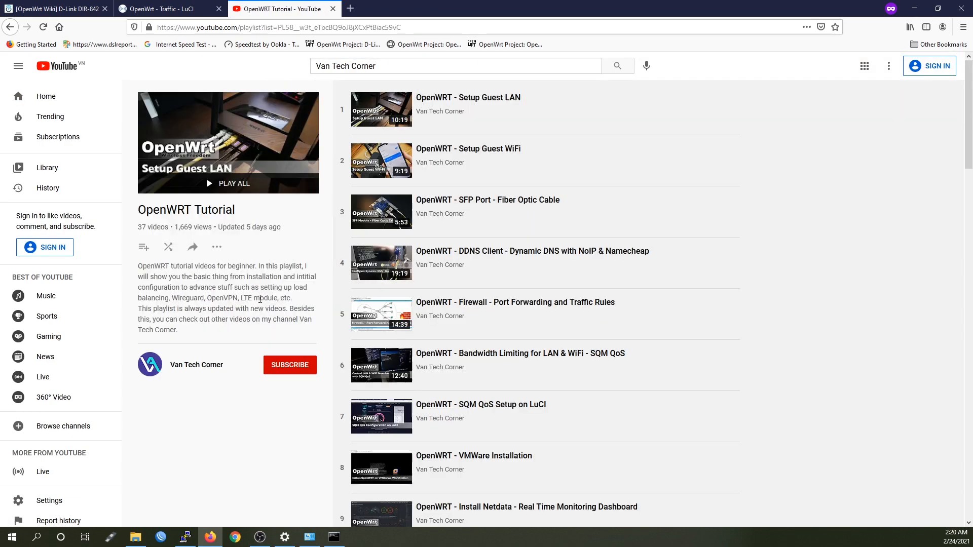
scroll(664, 203, "down", 2)
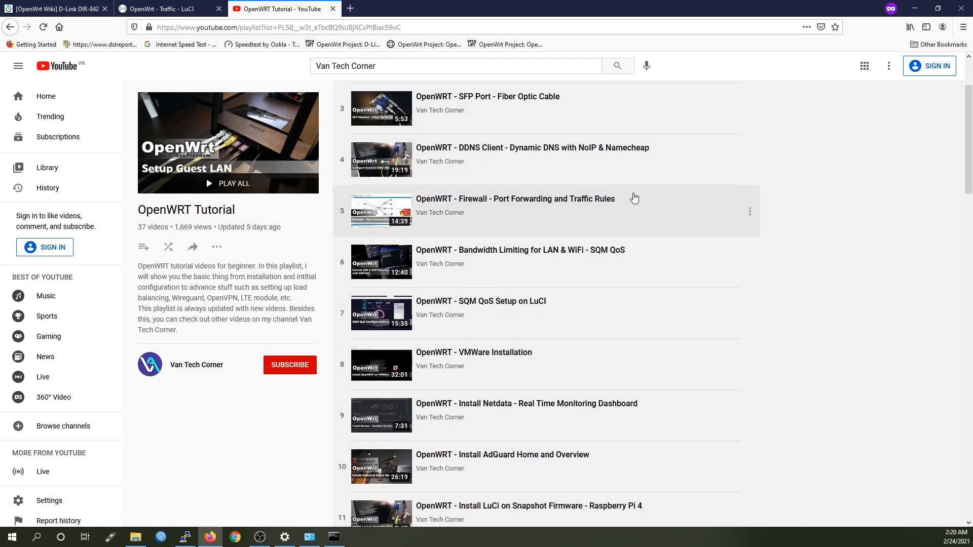
scroll(659, 229, "down", 17)
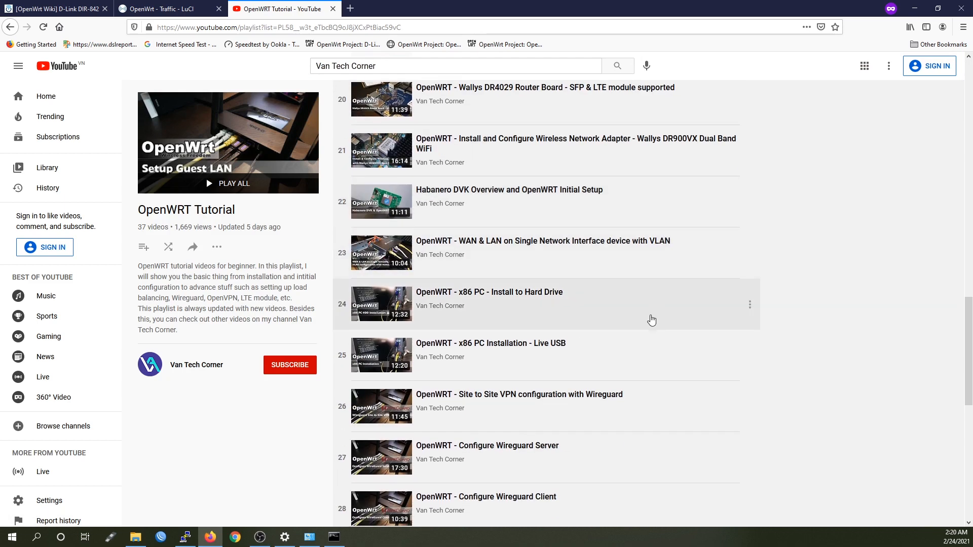
scroll(650, 322, "down", 5)
scroll(651, 332, "down", 3)
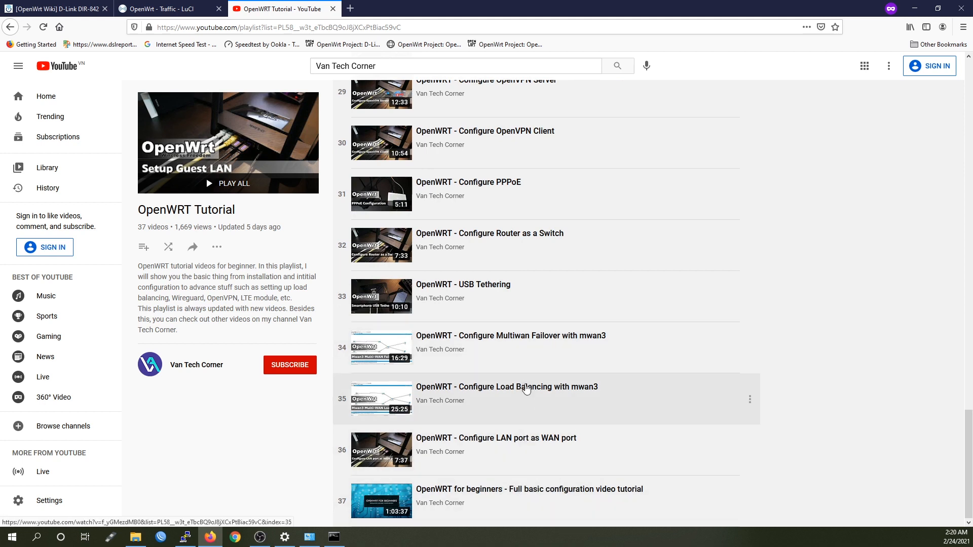
scroll(531, 379, "up", 4)
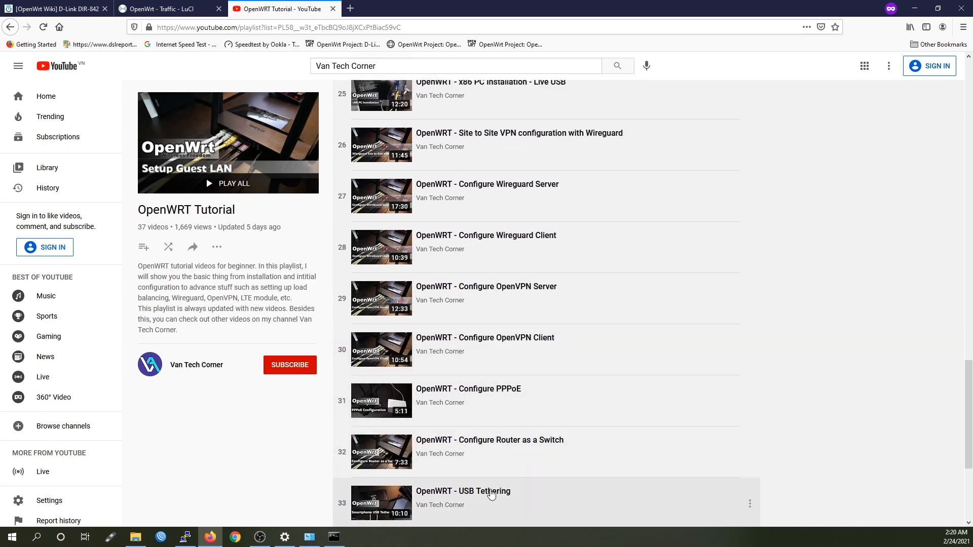
scroll(526, 452, "up", 3)
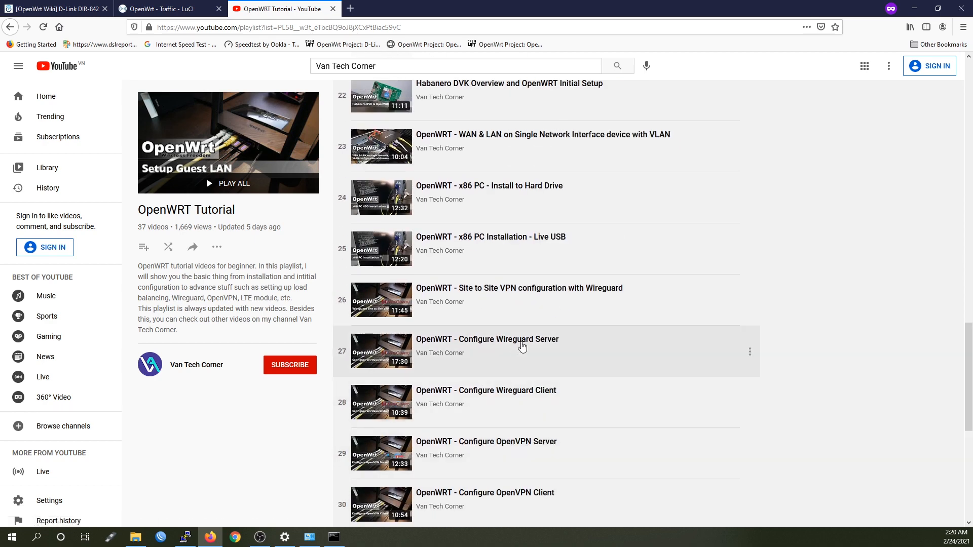
scroll(542, 325, "up", 8)
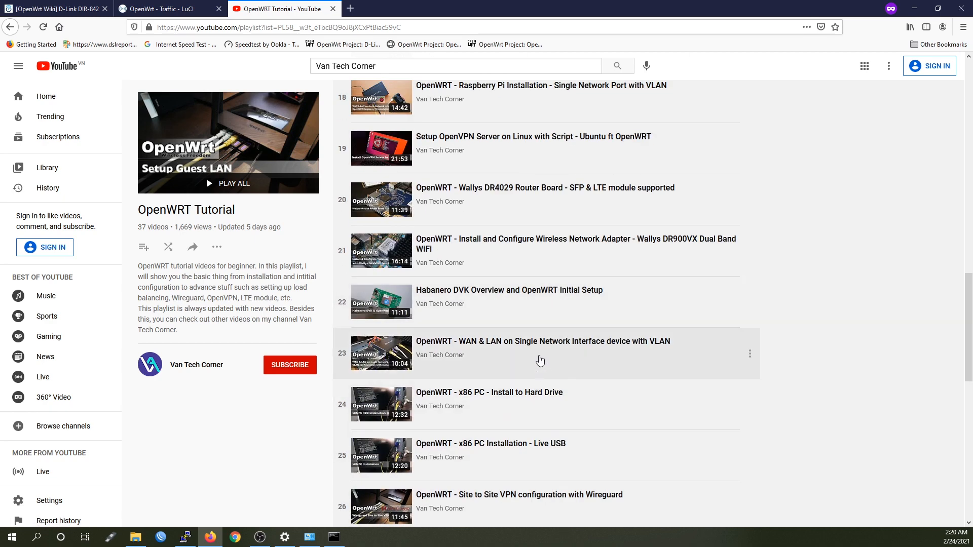
scroll(552, 357, "up", 13)
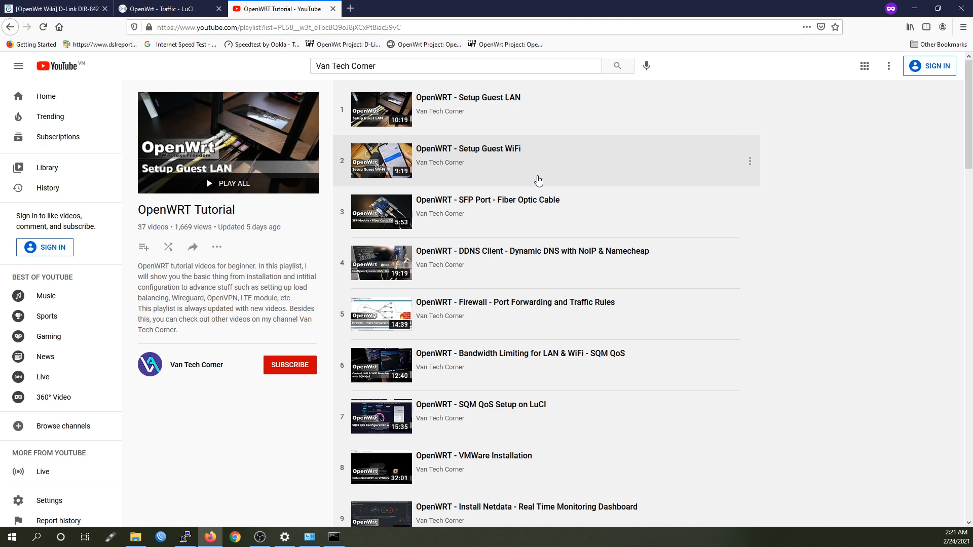
left_click(161, 9)
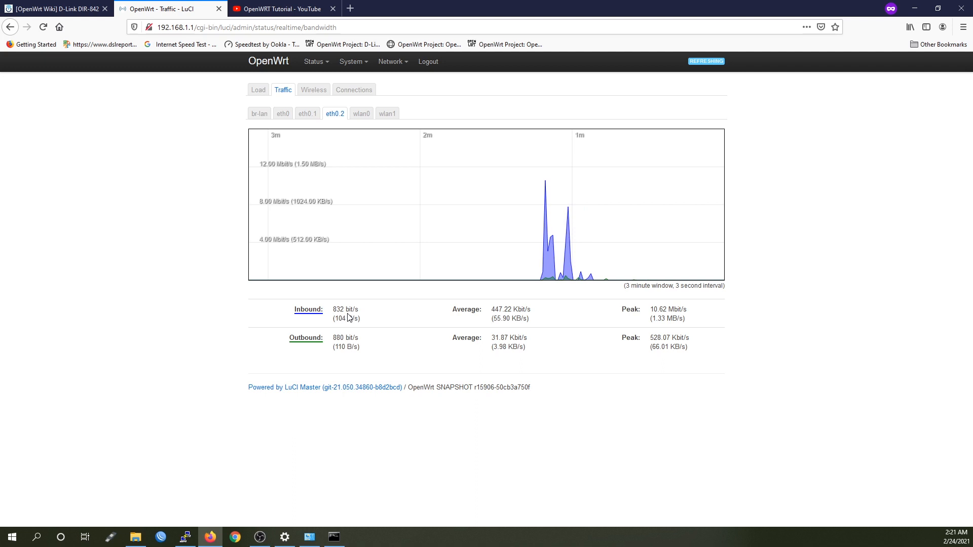
Open System > Software in LuCI to show the 9189 available packages
mouse_move(354, 63)
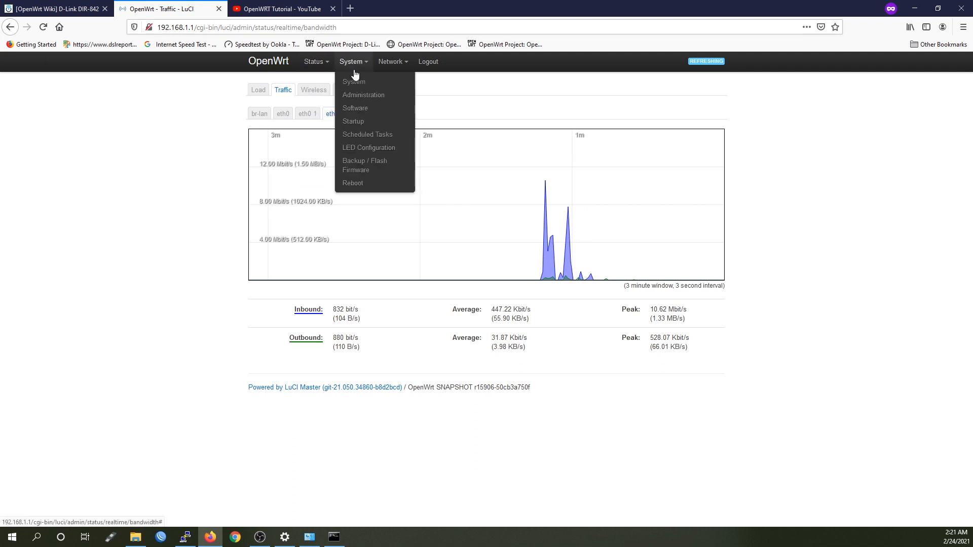
left_click(370, 118)
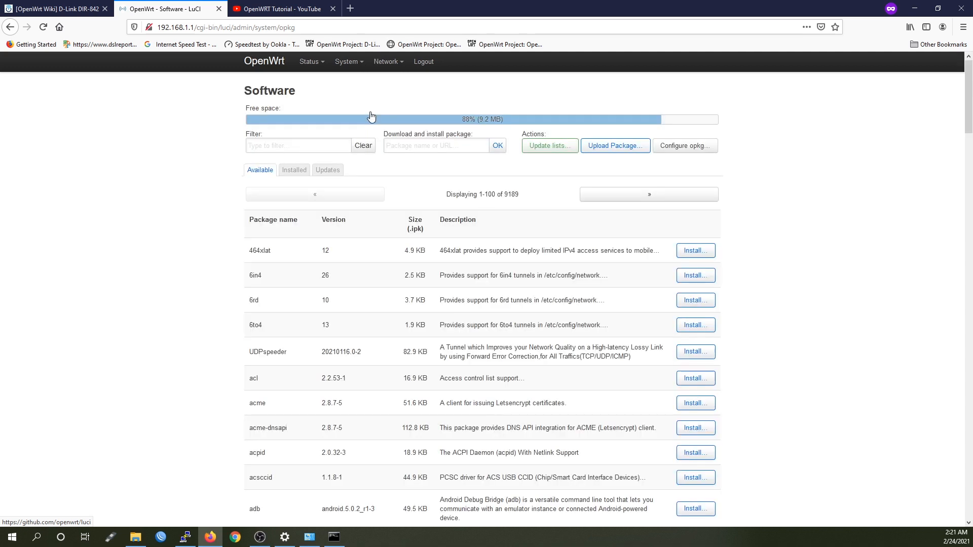
Bring the OpenWrt Wiki DIR-842 page to the front at its Hardware Highlights and Installation sections
left_click(38, 7)
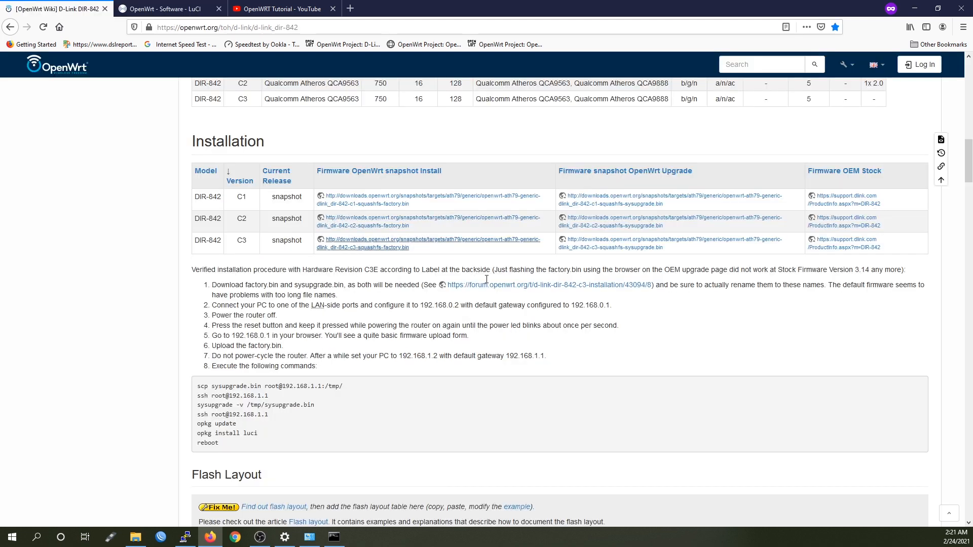
scroll(506, 299, "up", 5)
scroll(522, 330, "down", 2)
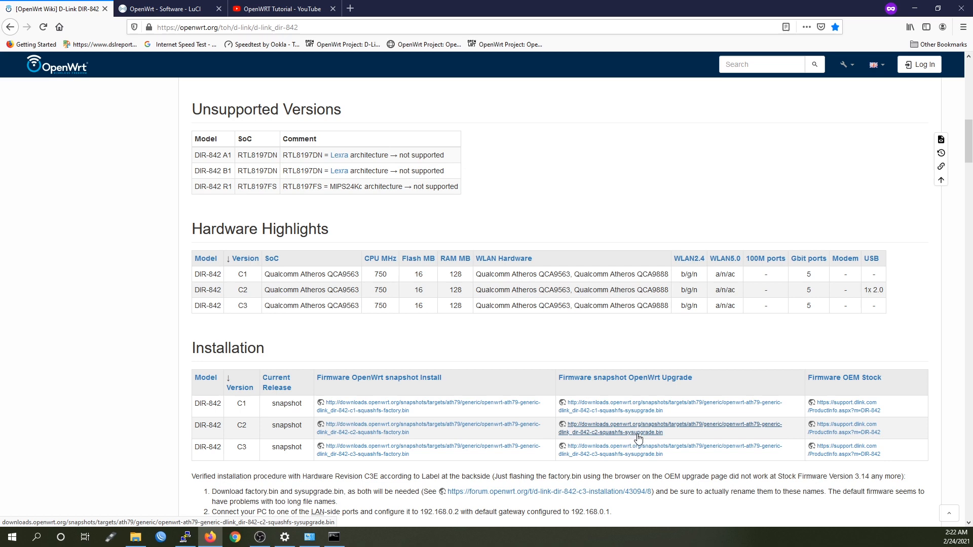
From the LuCI Software page, open System > Backup / Flash Firmware
left_click(196, 11)
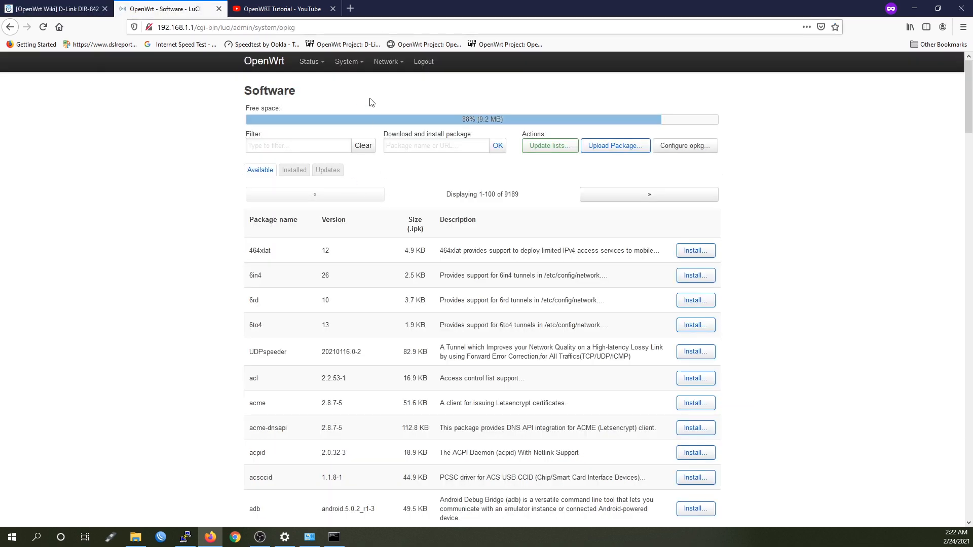
mouse_move(352, 65)
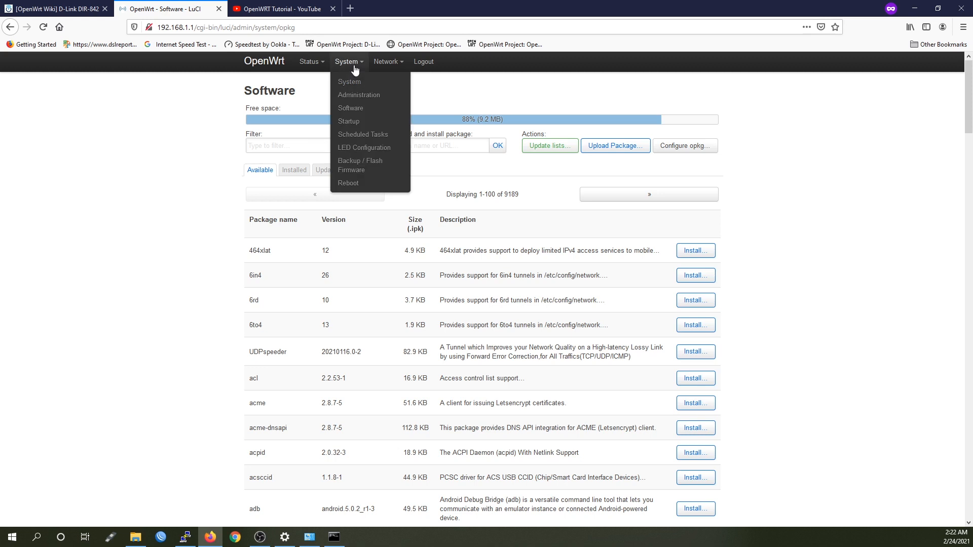
left_click(363, 171)
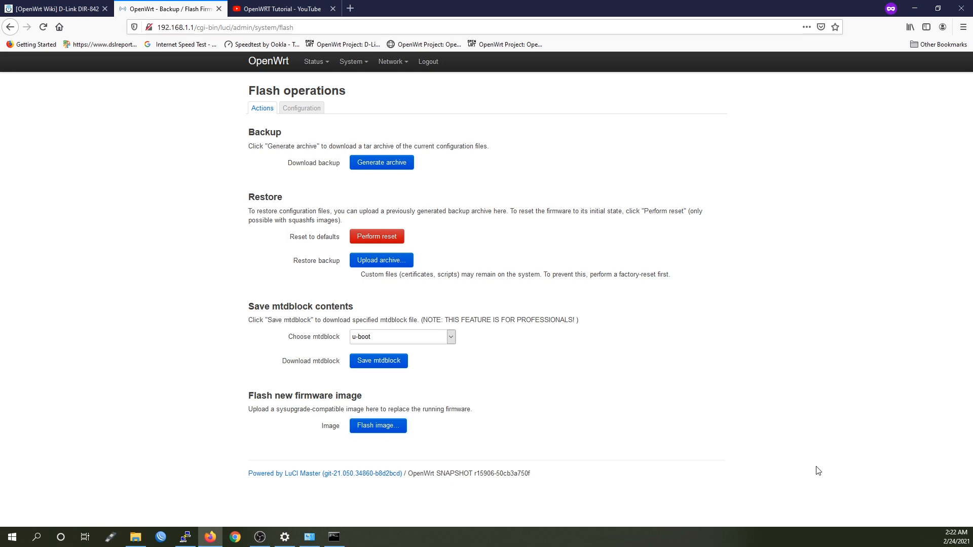
key("alt+Tab")
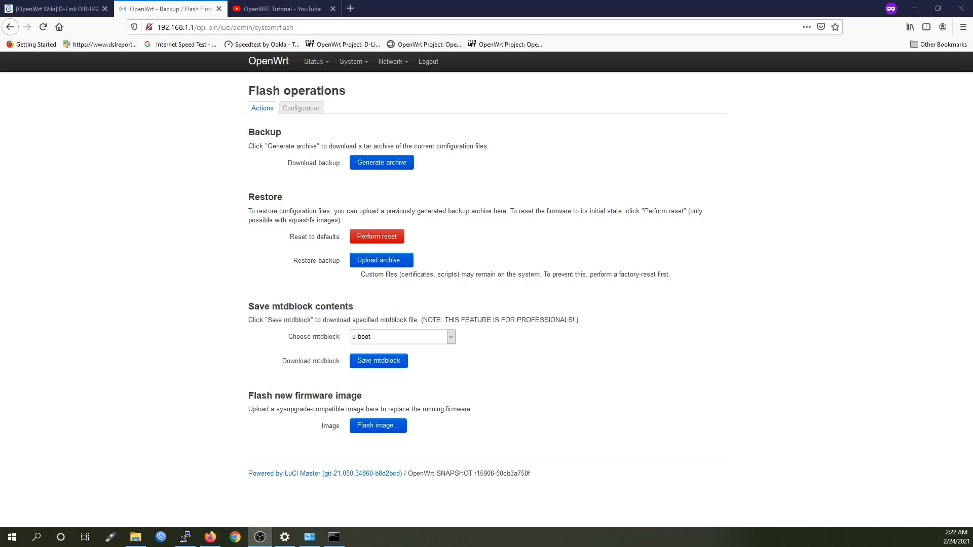